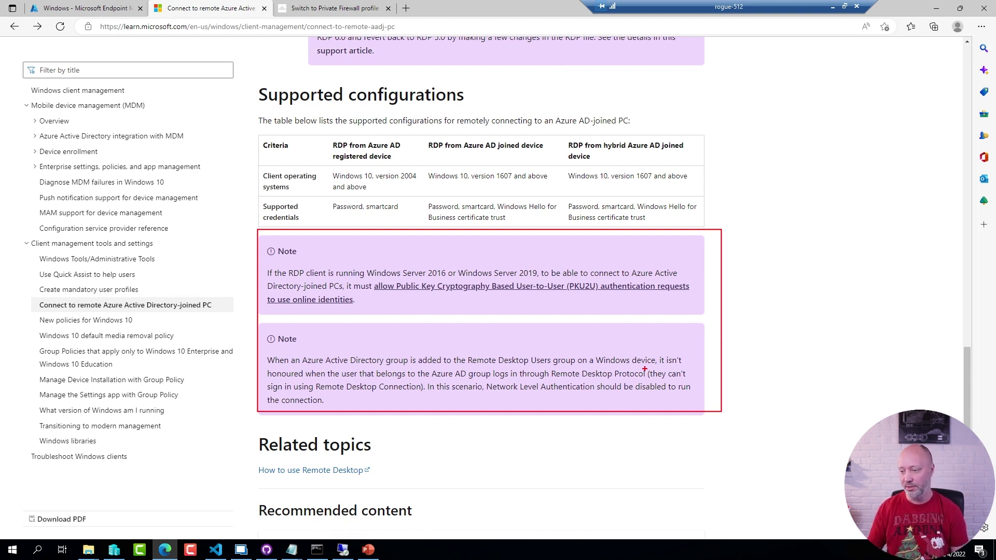
# Back in Endpoint Manager, open the Enable Remote Desktop profile's configuration settings for editing.
pyautogui.moveTo(486, 397); pyautogui.dragTo(625, 400)
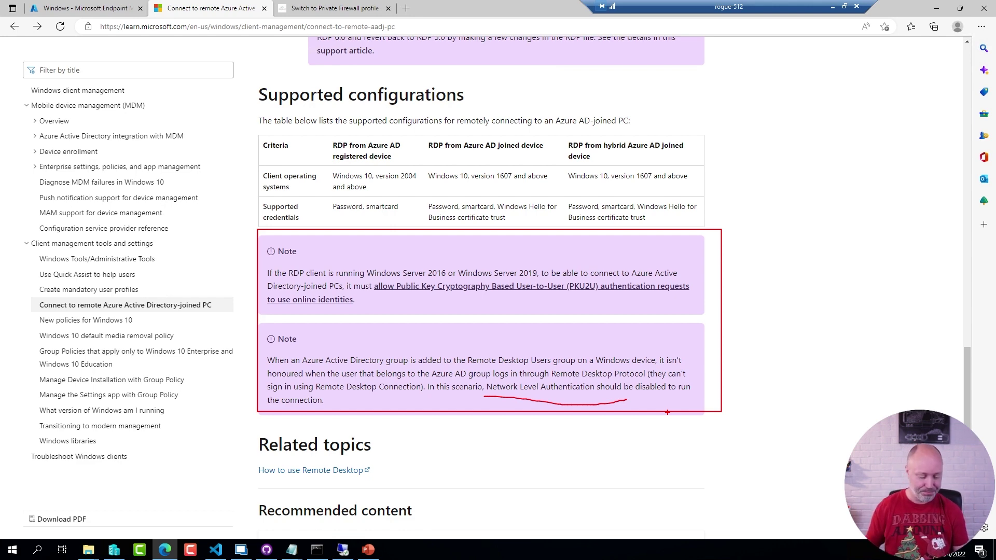
pyautogui.press('Escape')
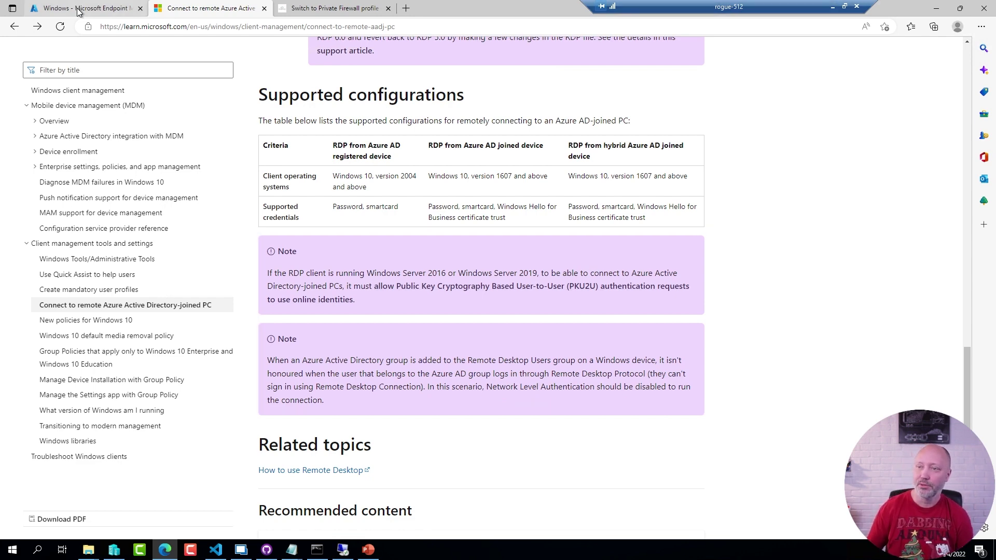
pyautogui.click(78, 10)
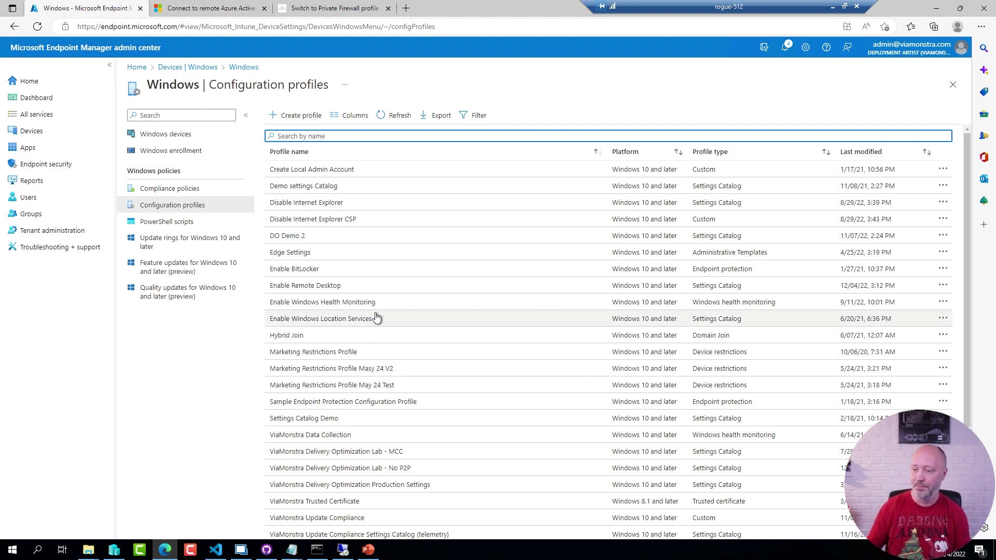
pyautogui.click(318, 287)
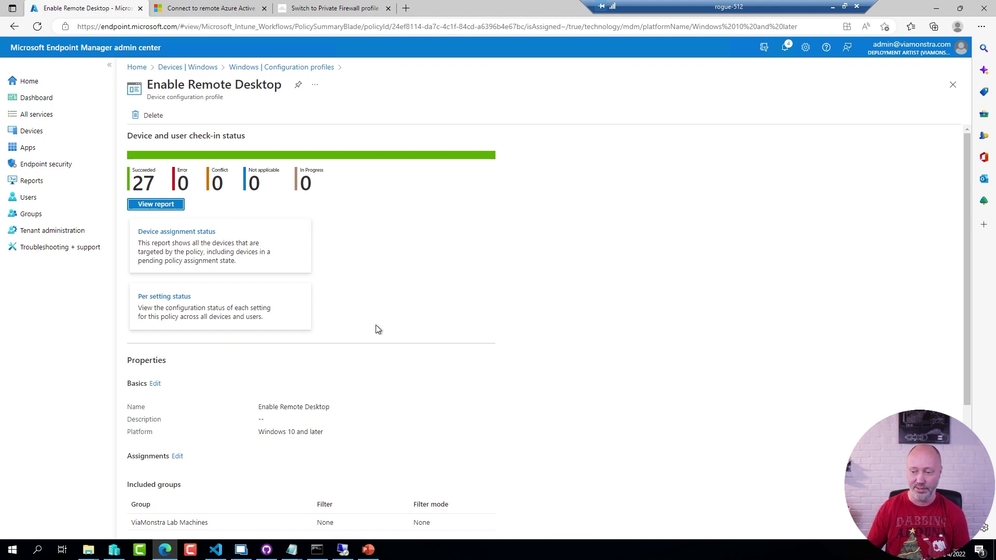
pyautogui.scroll(-4, 500, 401)
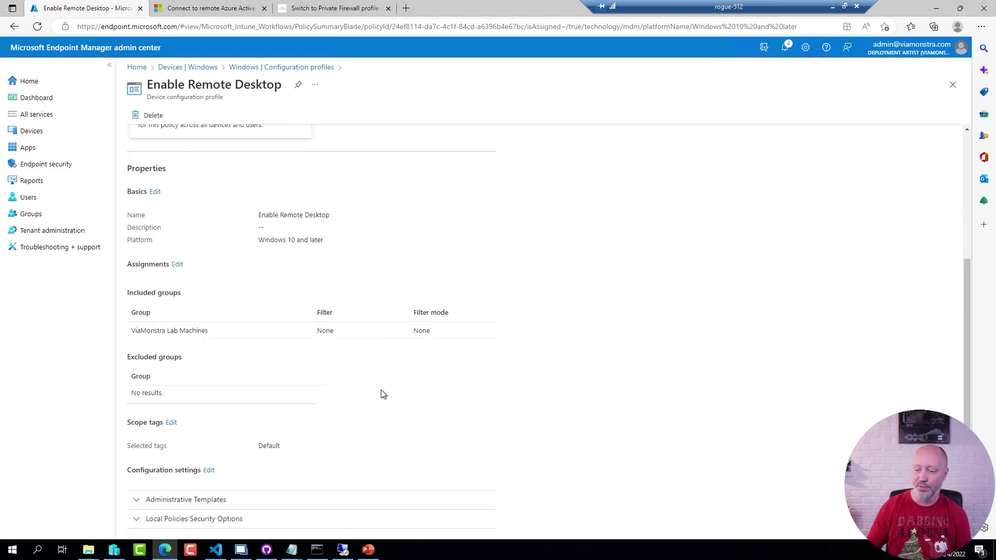
pyautogui.click(208, 470)
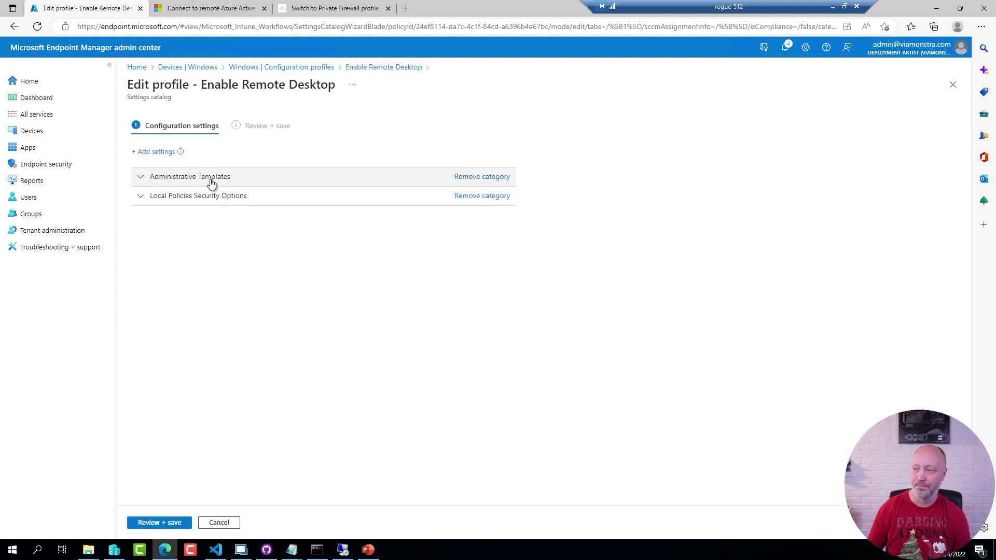
# Expand Administrative Templates and Security Options, highlighting the remote connections and PKU2U settings.
pyautogui.click(213, 179)
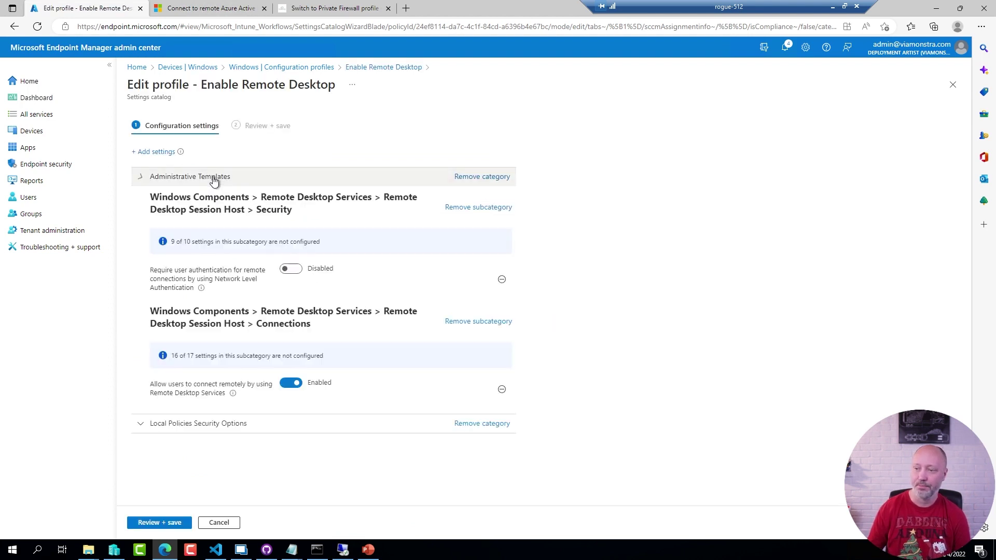
pyautogui.click(288, 433)
pyautogui.scroll(-1, 609, 391)
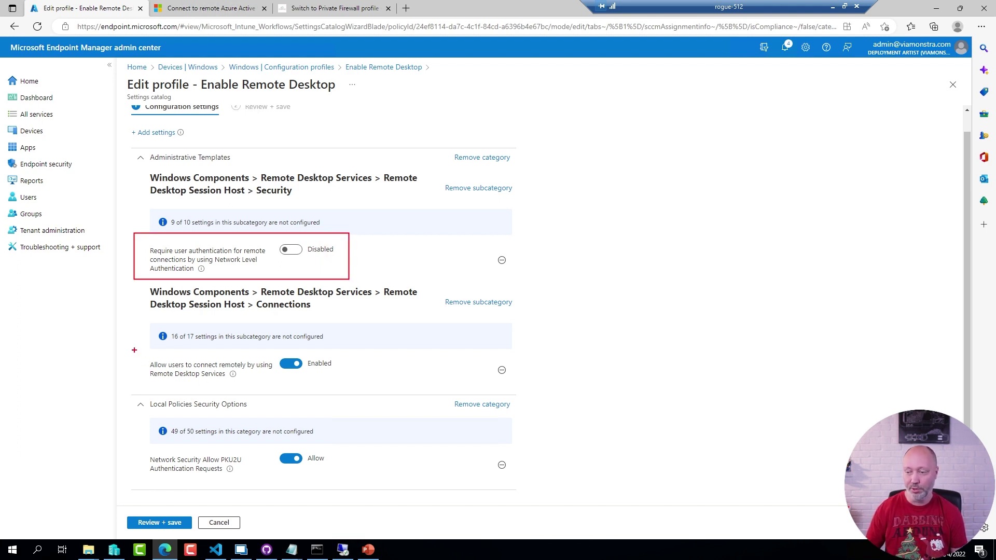
pyautogui.moveTo(134, 350); pyautogui.dragTo(348, 382)
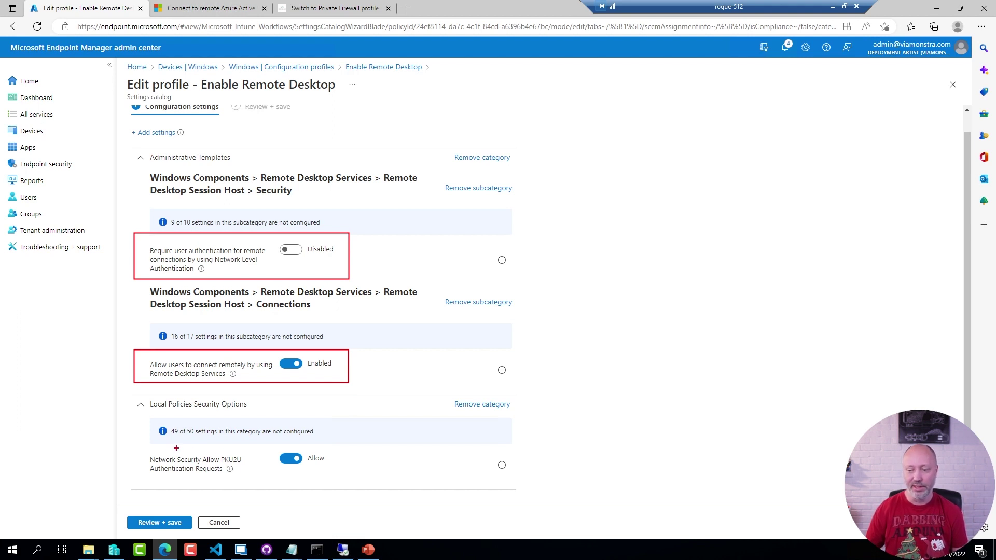
pyautogui.moveTo(126, 443)
pyautogui.mouseDown()
pyautogui.moveTo(285, 477)
pyautogui.moveTo(376, 483)
pyautogui.mouseUp()
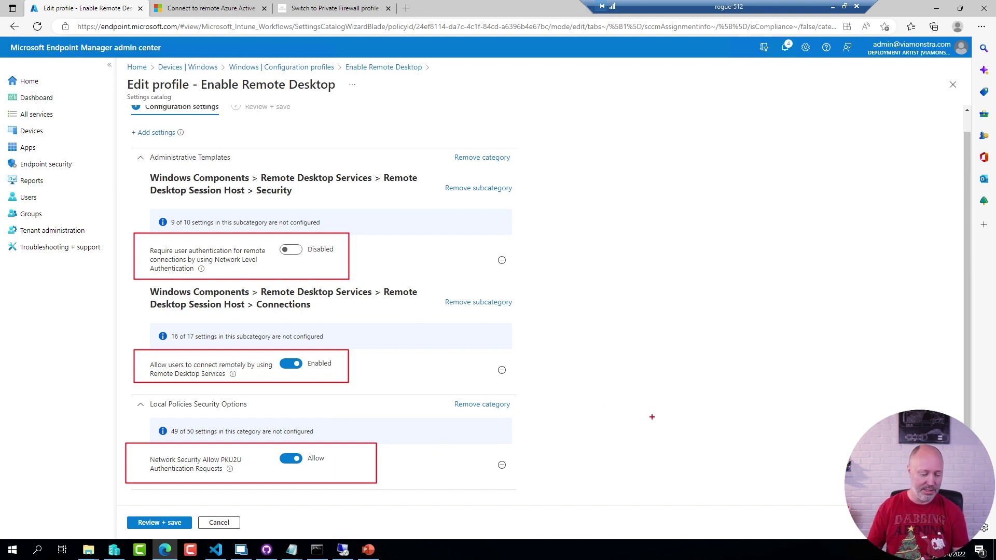
pyautogui.press('Escape')
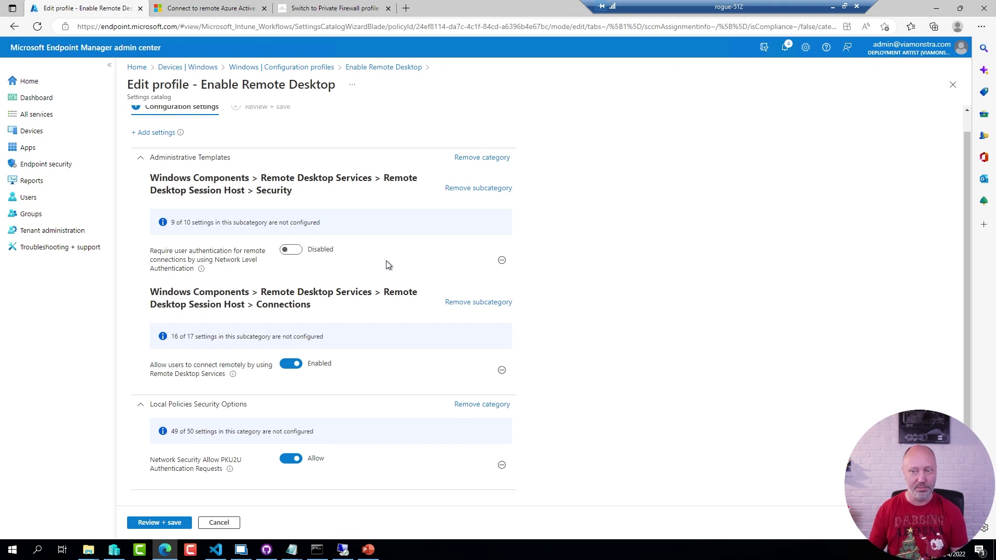
# Start a new Windows 10 and later configuration profile from the Endpoint protection template.
pyautogui.click(37, 134)
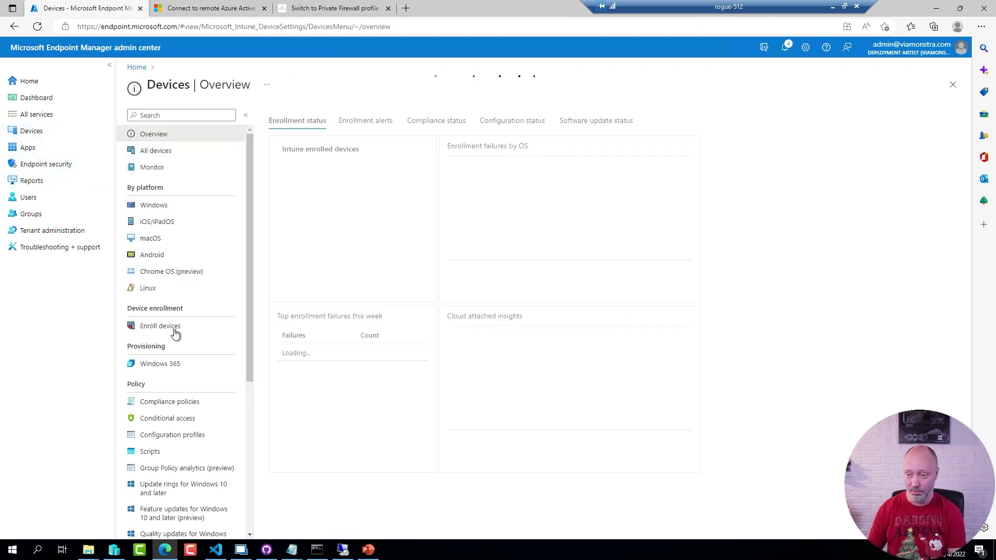
pyautogui.click(190, 435)
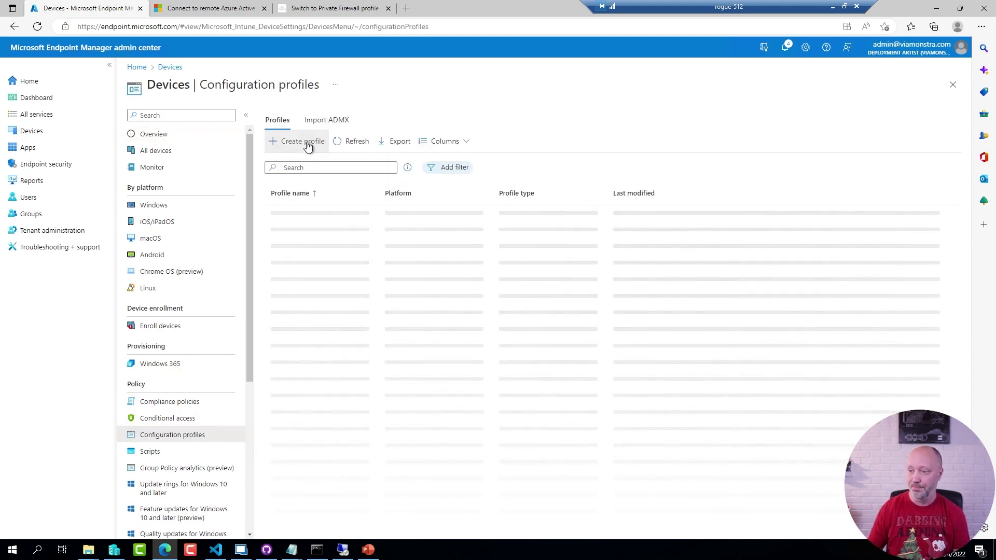
pyautogui.click(307, 145)
pyautogui.click(785, 120)
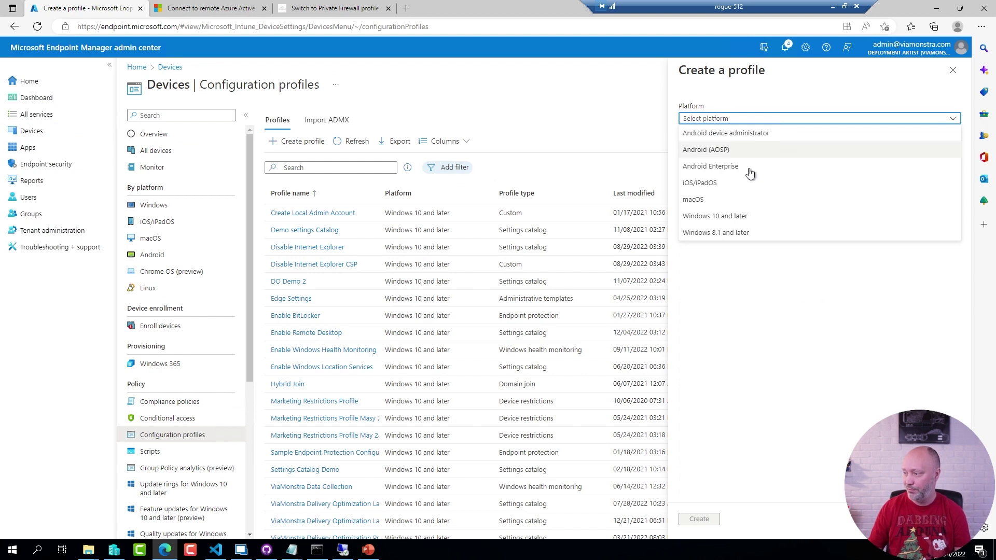
pyautogui.click(736, 215)
pyautogui.click(712, 149)
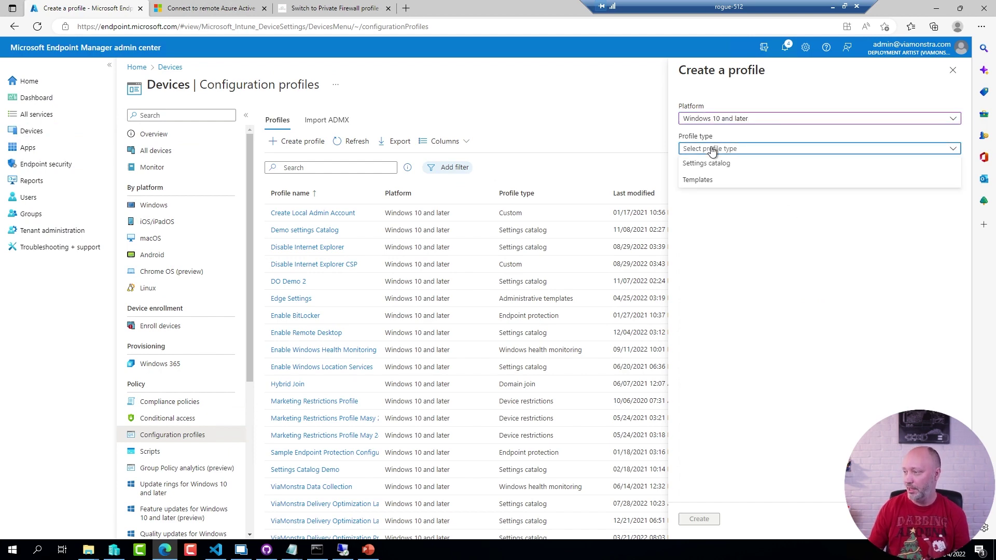
pyautogui.click(706, 180)
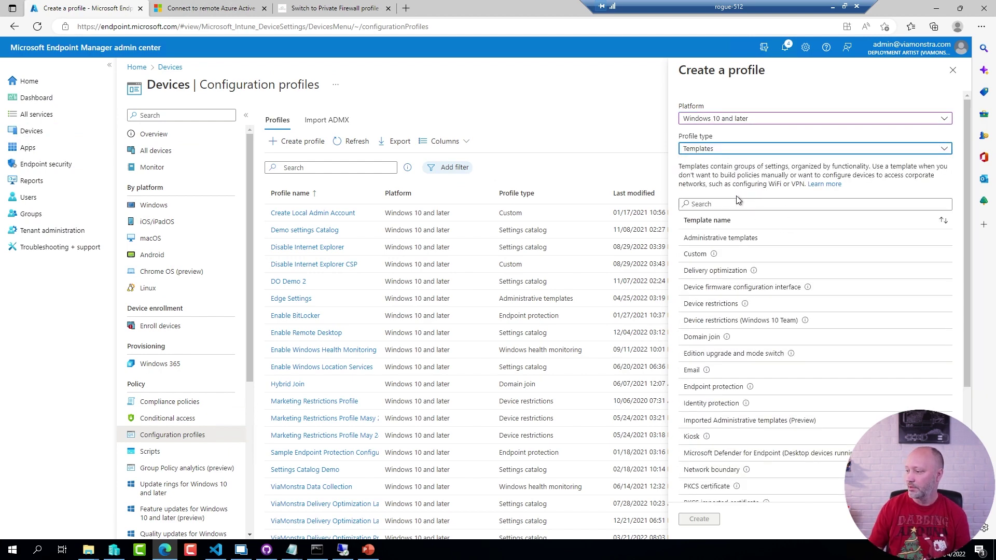
pyautogui.click(713, 387)
pyautogui.click(698, 519)
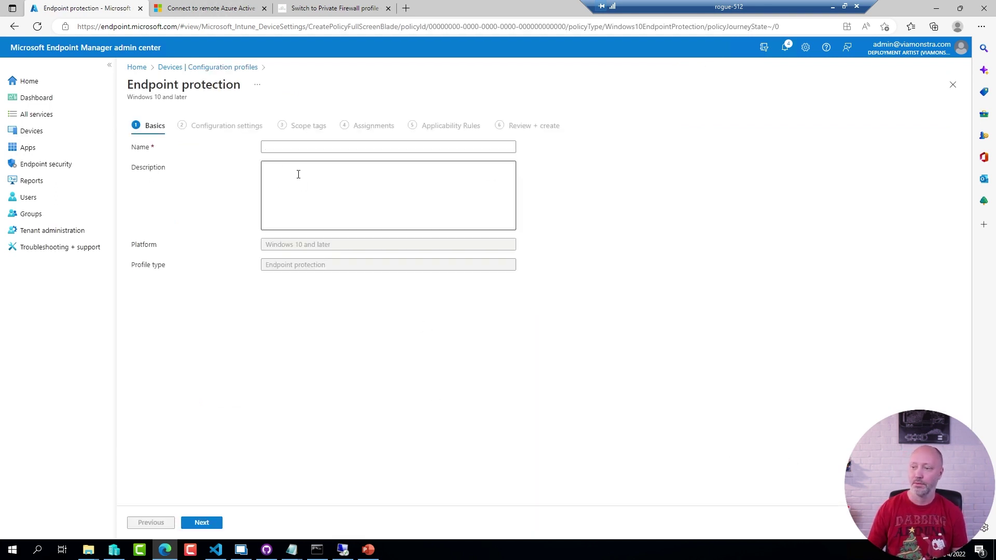
# Name the profile 'Demo', review its Defender Firewall Private network settings, then discard it.
pyautogui.click(295, 146)
pyautogui.write('Demo')
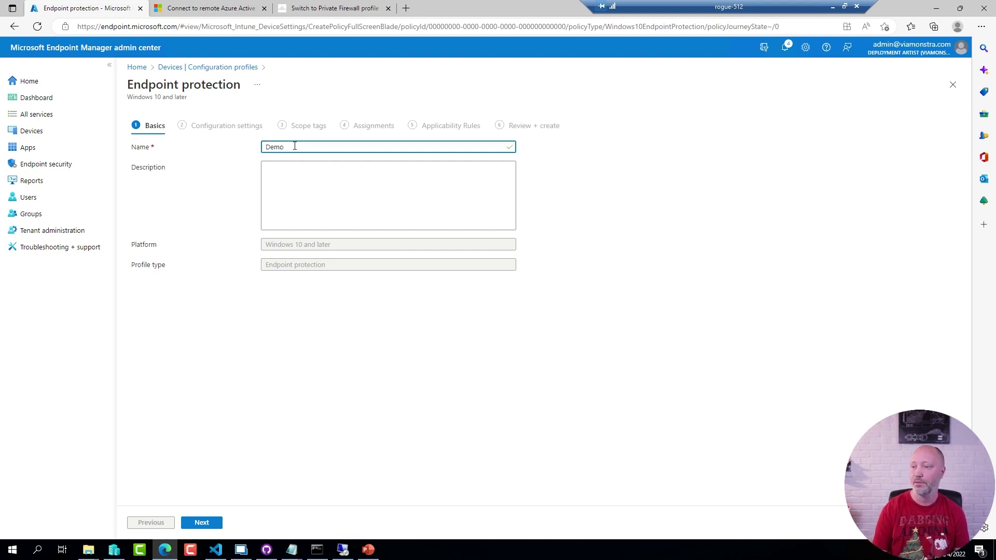
pyautogui.click(210, 524)
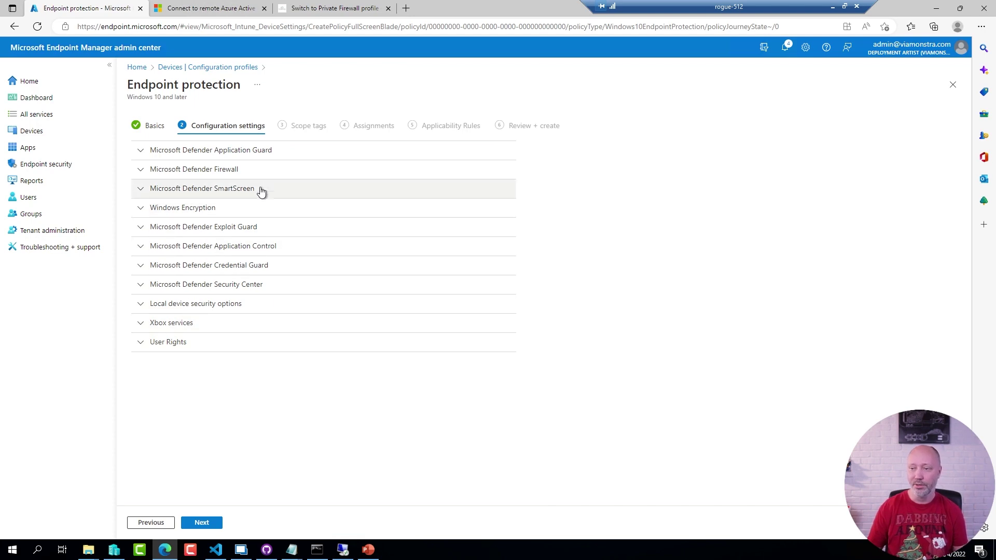
pyautogui.click(247, 173)
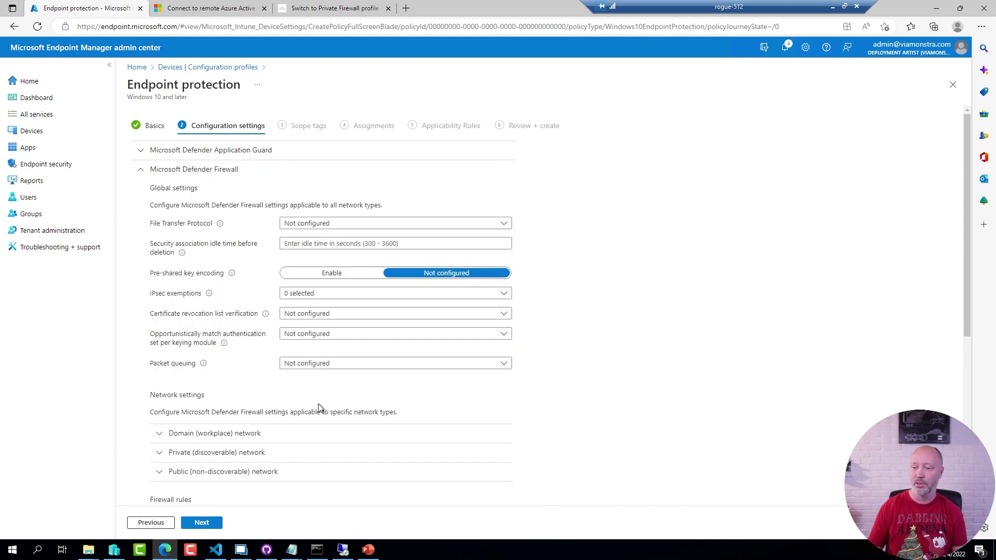
pyautogui.click(274, 453)
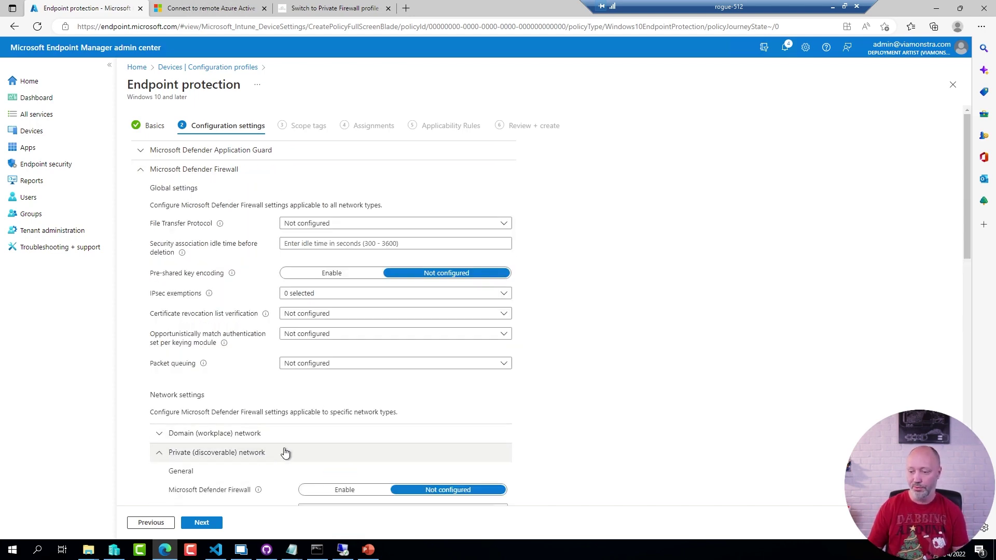
pyautogui.scroll(-10, 447, 463)
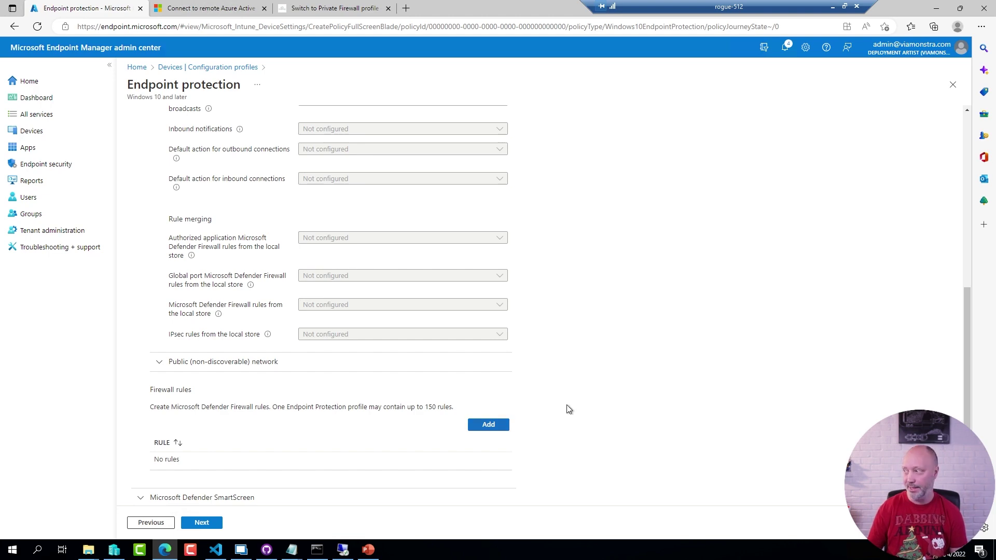
pyautogui.click(951, 90)
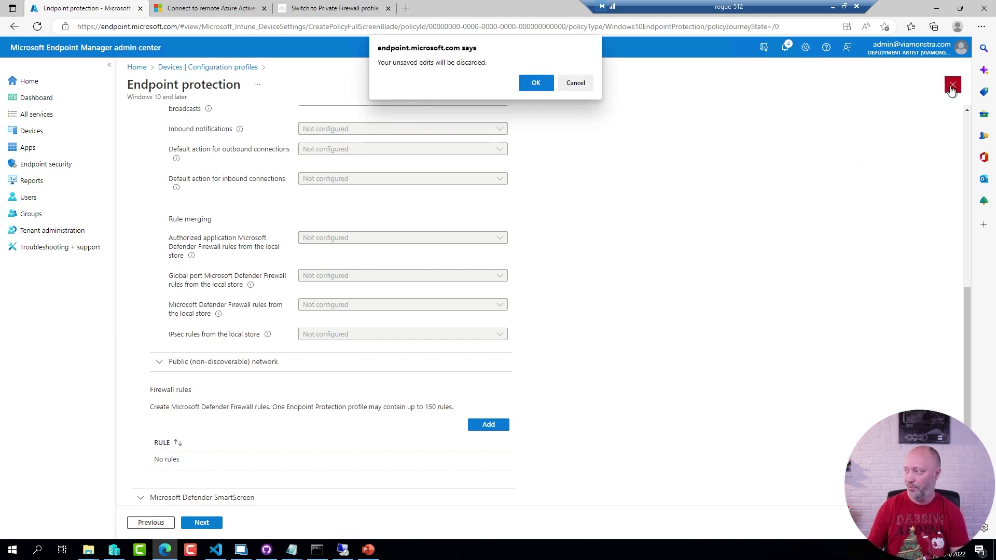
pyautogui.click(537, 85)
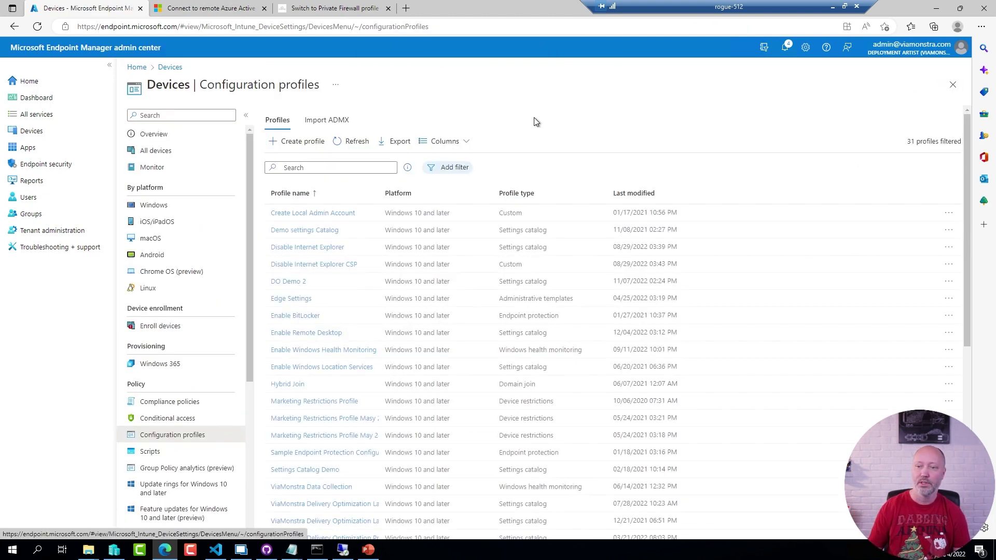
# Open the Enable Remote Desktop firewall policy under Endpoint security and edit its configuration settings.
pyautogui.click(57, 165)
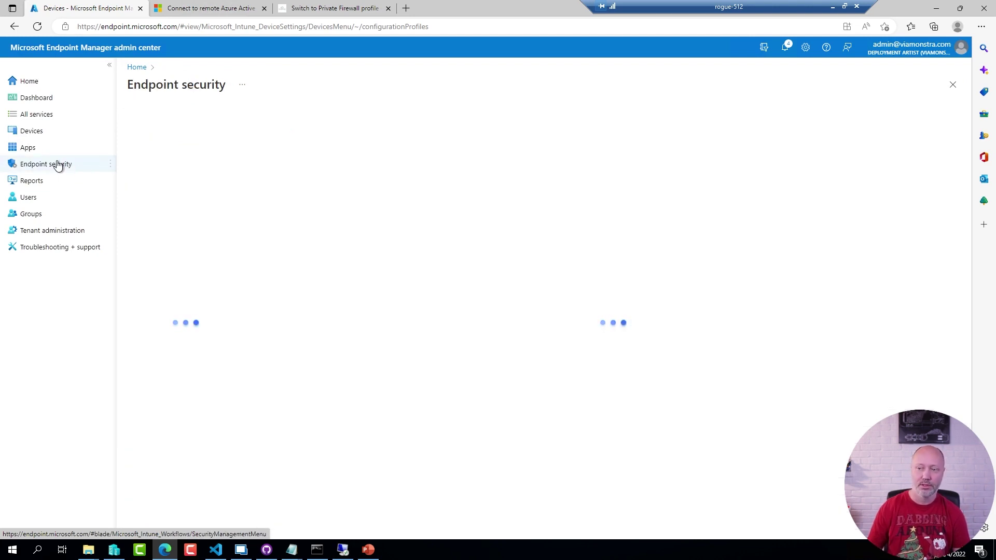
pyautogui.click(152, 272)
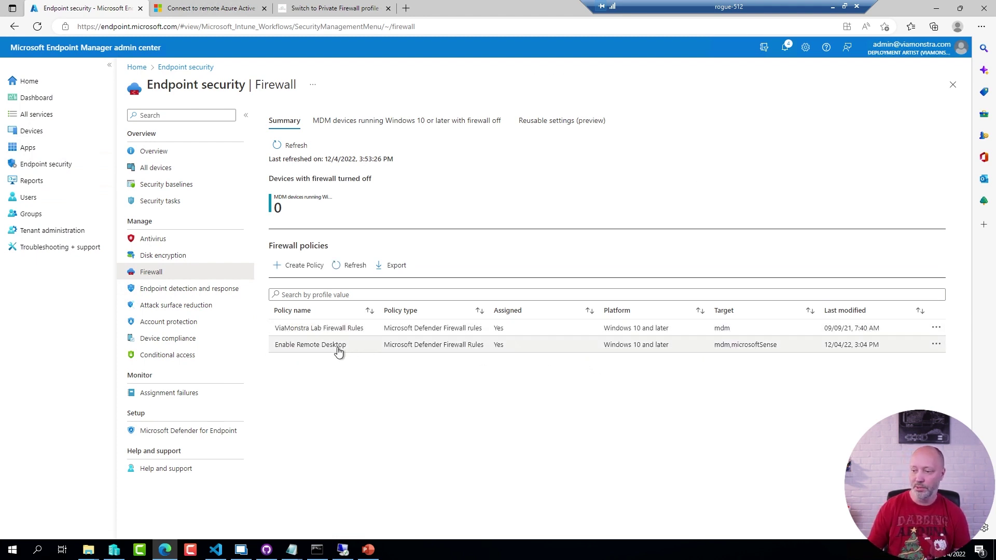
pyautogui.moveTo(338, 351); pyautogui.dragTo(336, 351)
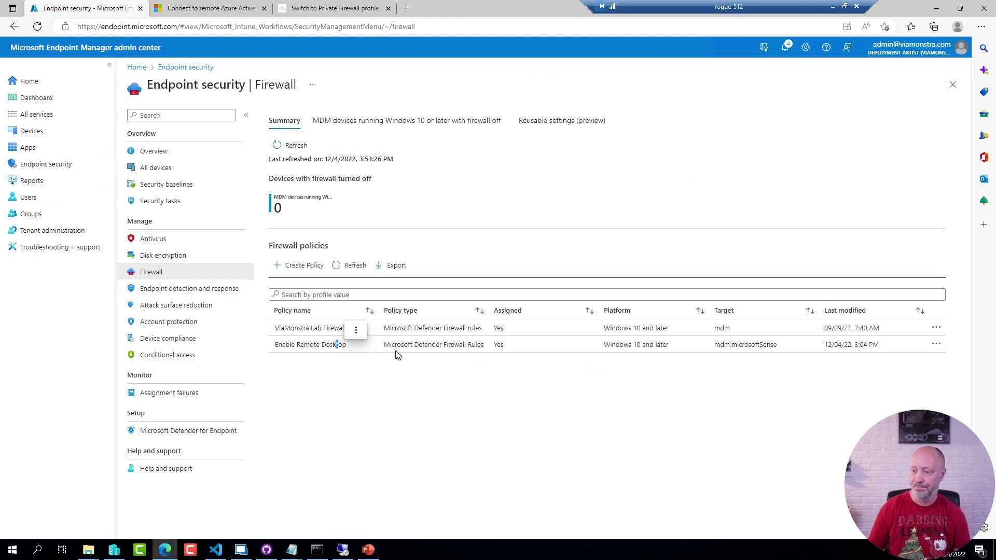
pyautogui.click(310, 349)
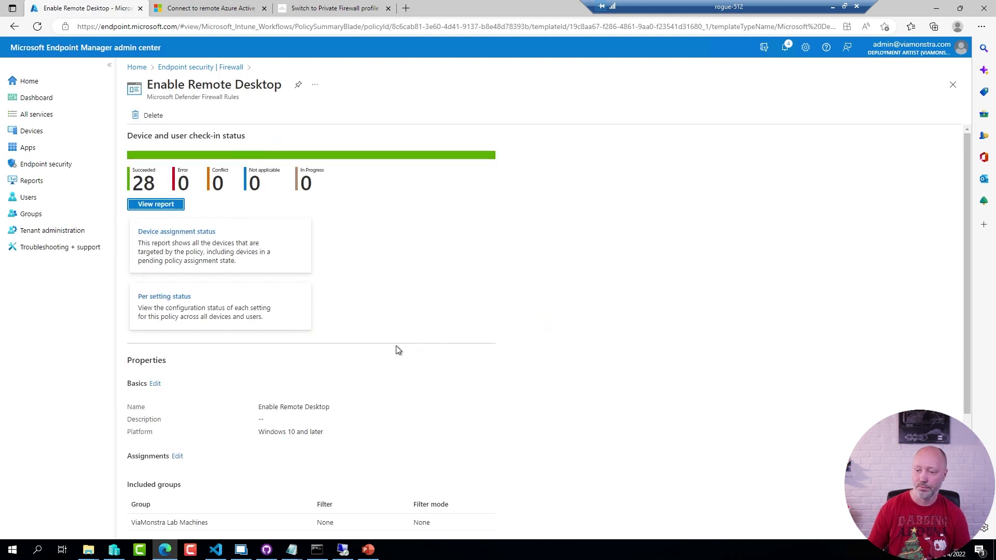
pyautogui.scroll(-2, 334, 352)
pyautogui.scroll(-1, 334, 353)
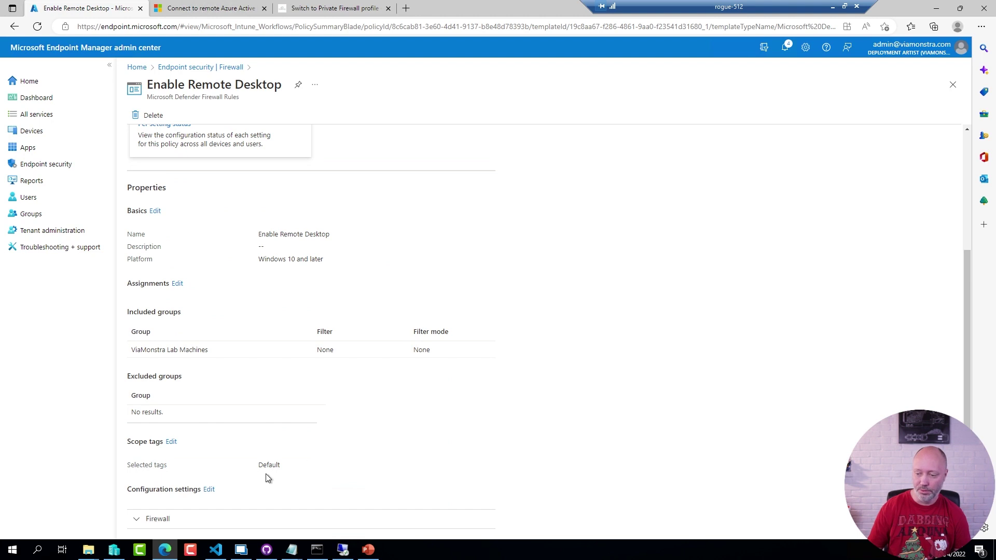
pyautogui.click(209, 490)
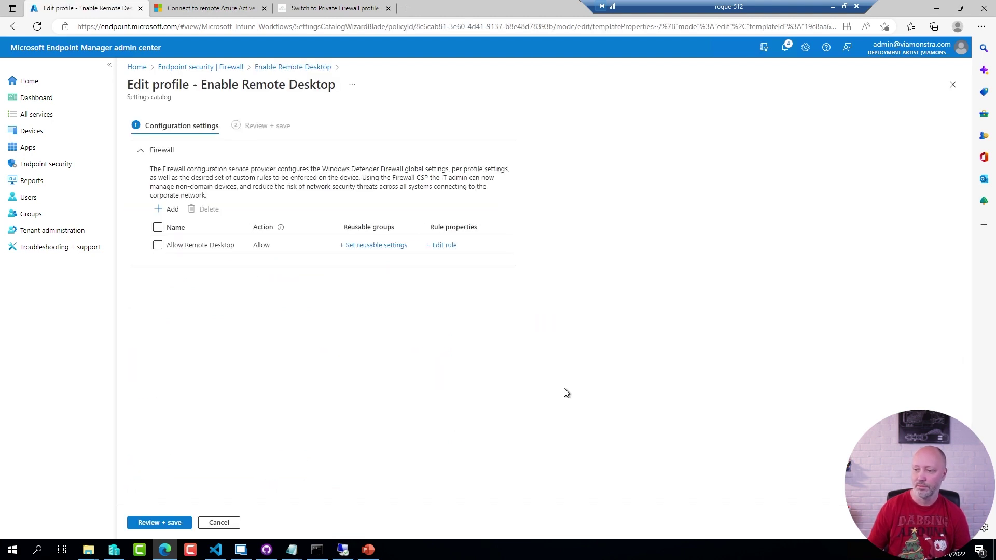
pyautogui.click(449, 247)
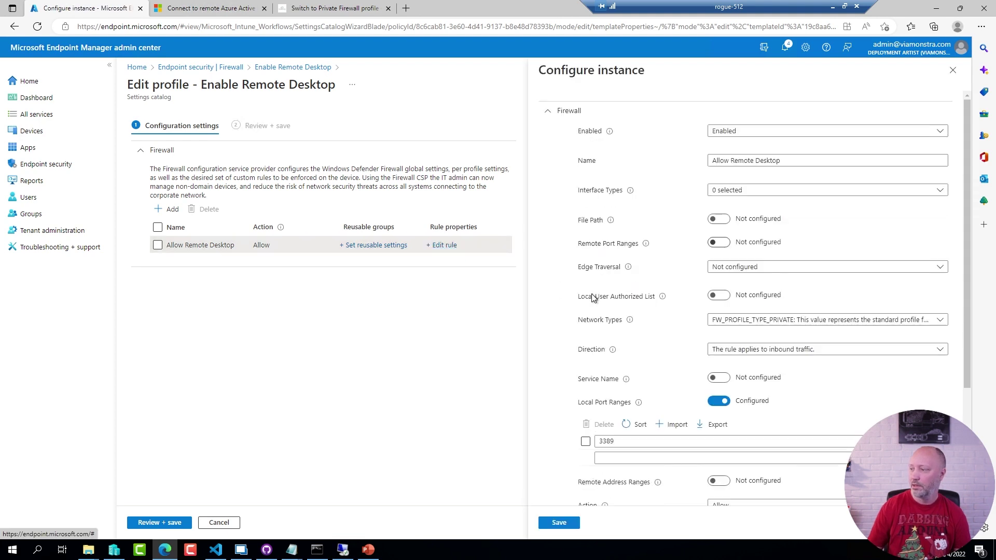
pyautogui.moveTo(784, 160); pyautogui.dragTo(693, 162)
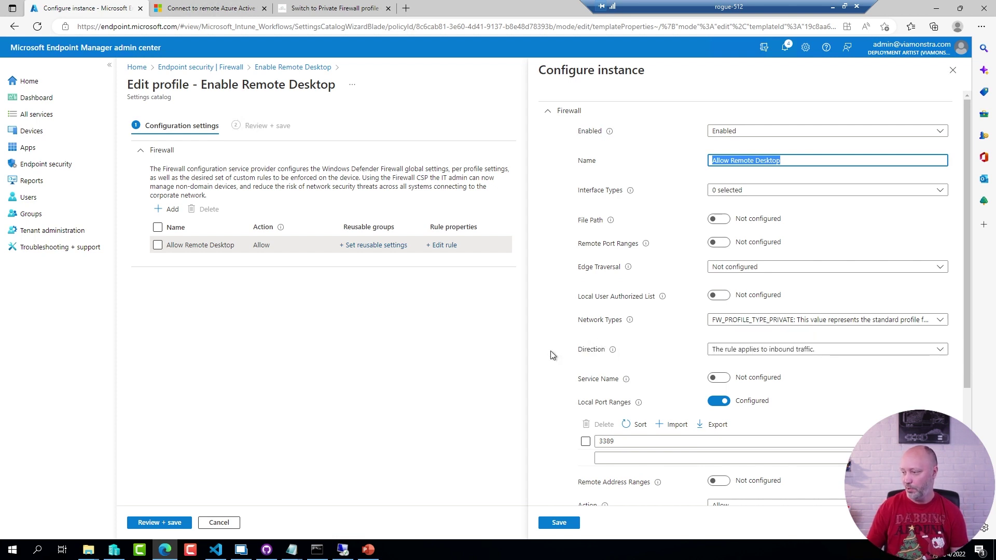
pyautogui.click(838, 321)
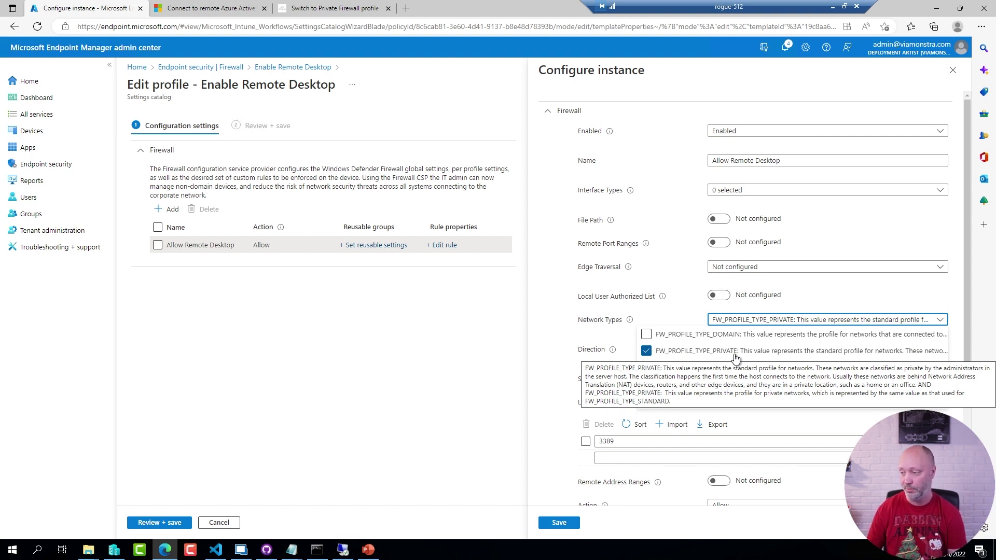
pyautogui.click(550, 345)
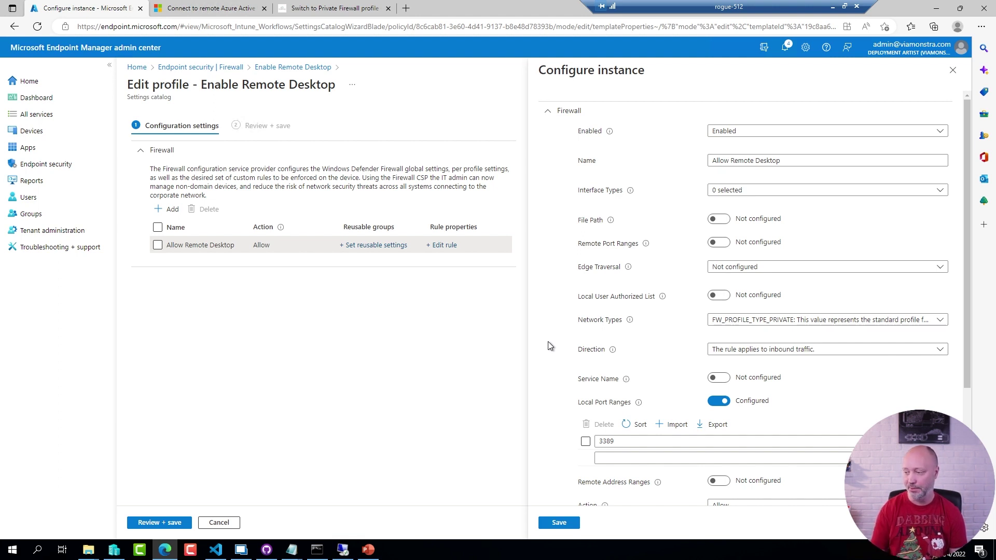
pyautogui.doubleClick(772, 437)
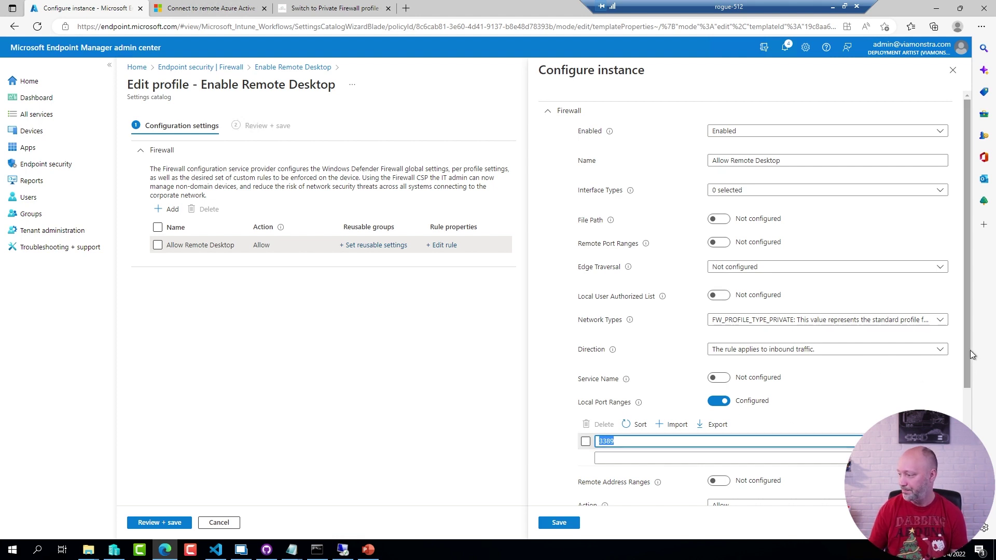
pyautogui.moveTo(965, 350); pyautogui.dragTo(966, 459)
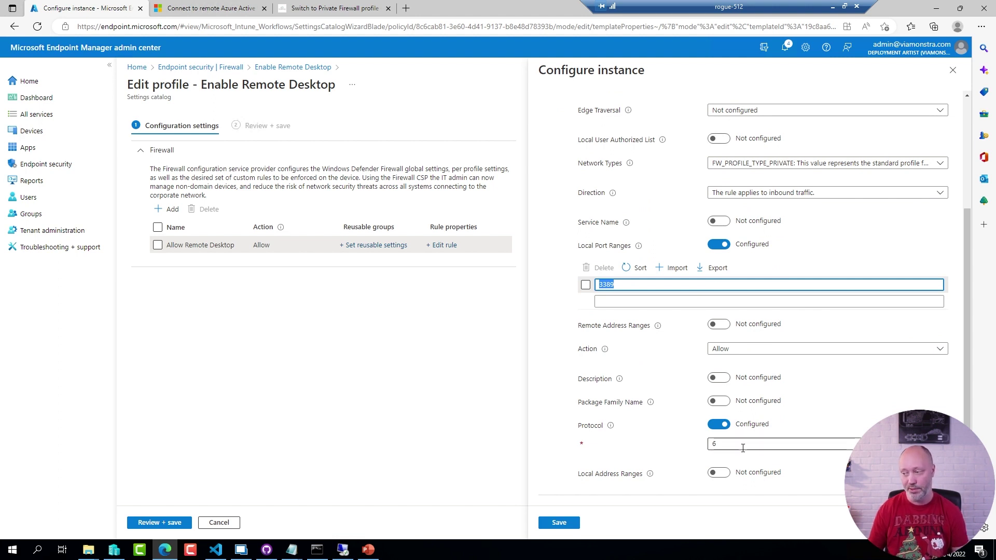
pyautogui.moveTo(611, 427)
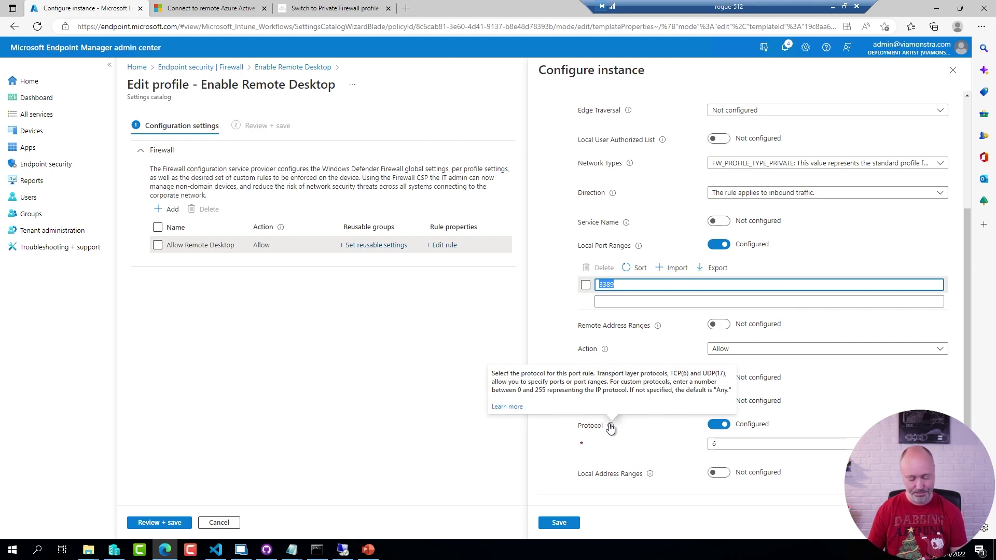
pyautogui.moveTo(622, 343); pyautogui.dragTo(726, 370)
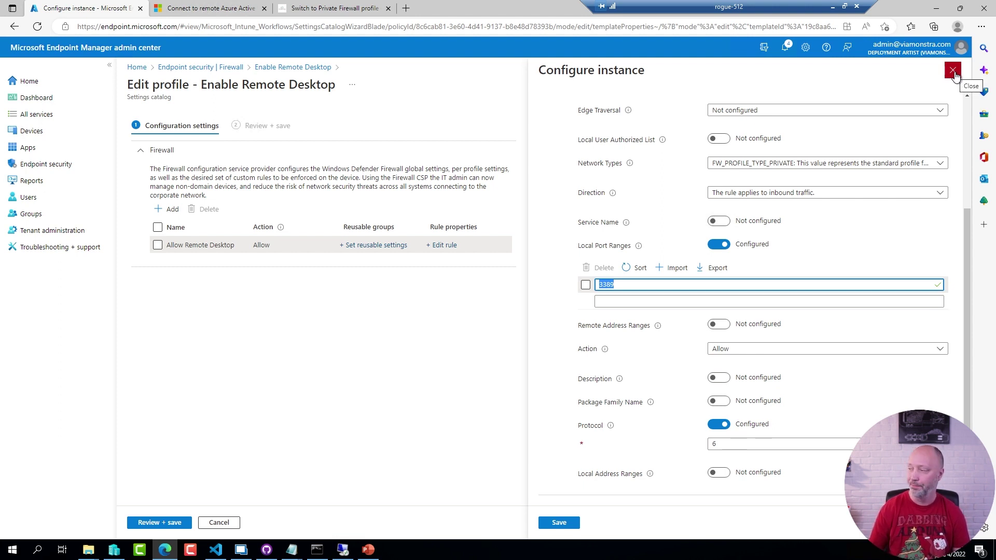
pyautogui.click(953, 73)
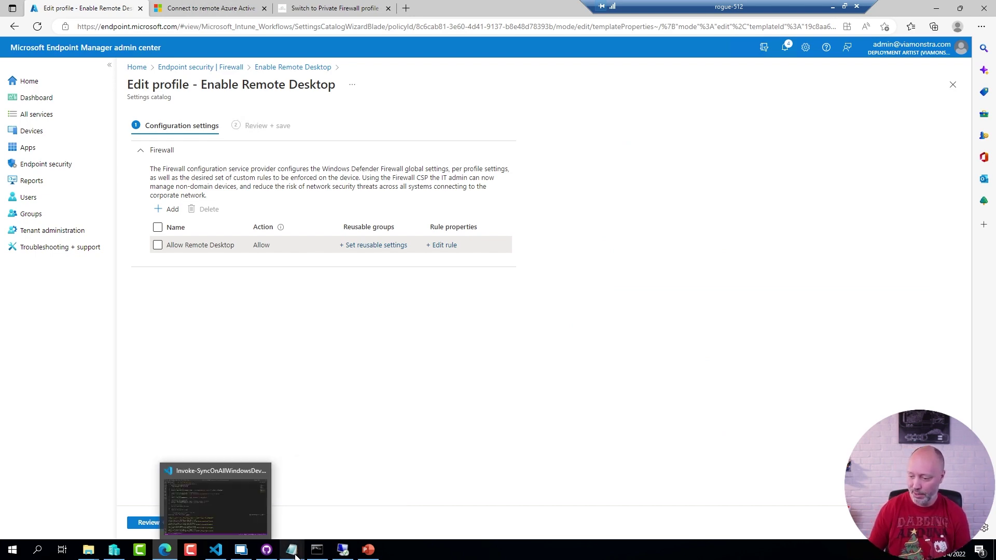
# Connect to DA-Intune-002, sign in with the chosen account's password, and dismiss the sign-in rights error.
pyautogui.moveTo(342, 549)
pyautogui.click(357, 527)
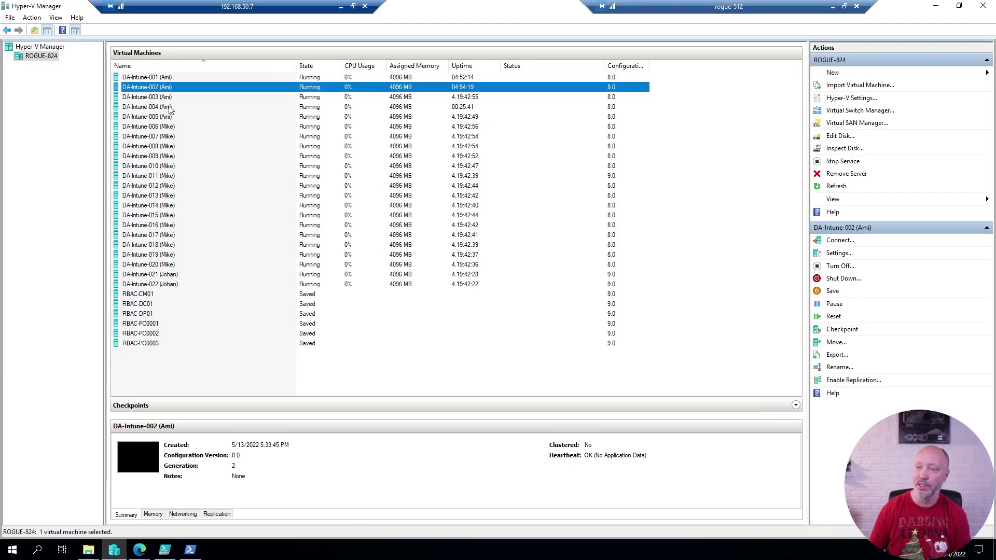
pyautogui.doubleClick(152, 87)
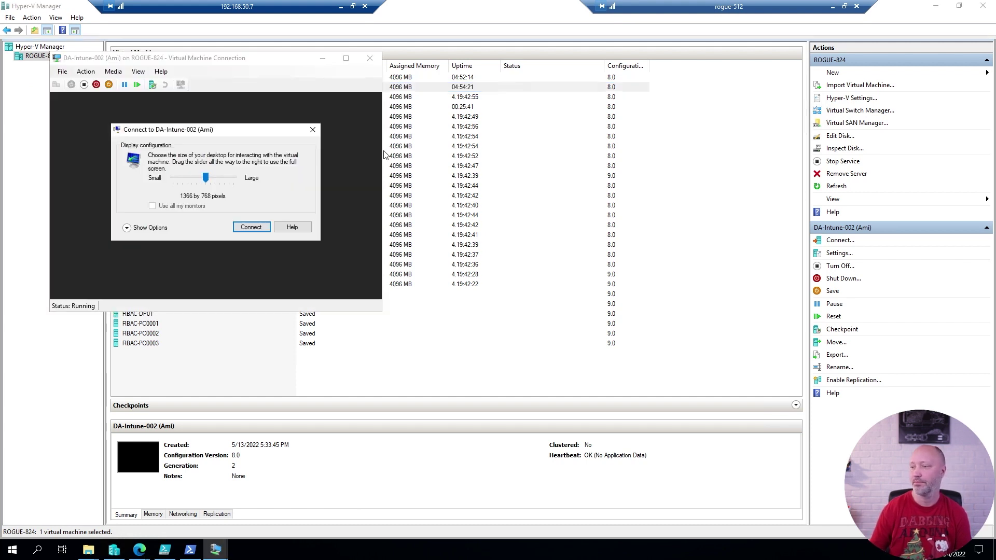
pyautogui.click(251, 227)
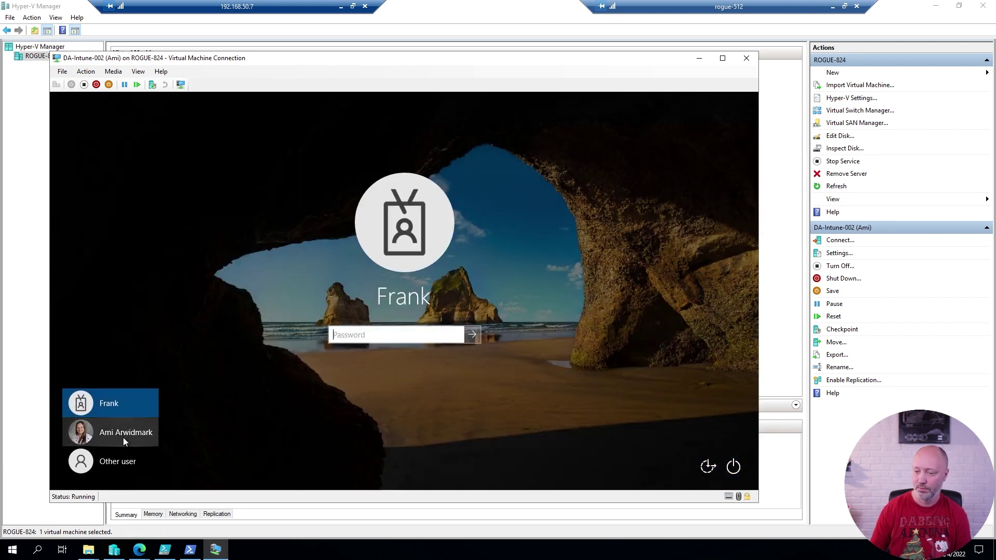
pyautogui.click(123, 437)
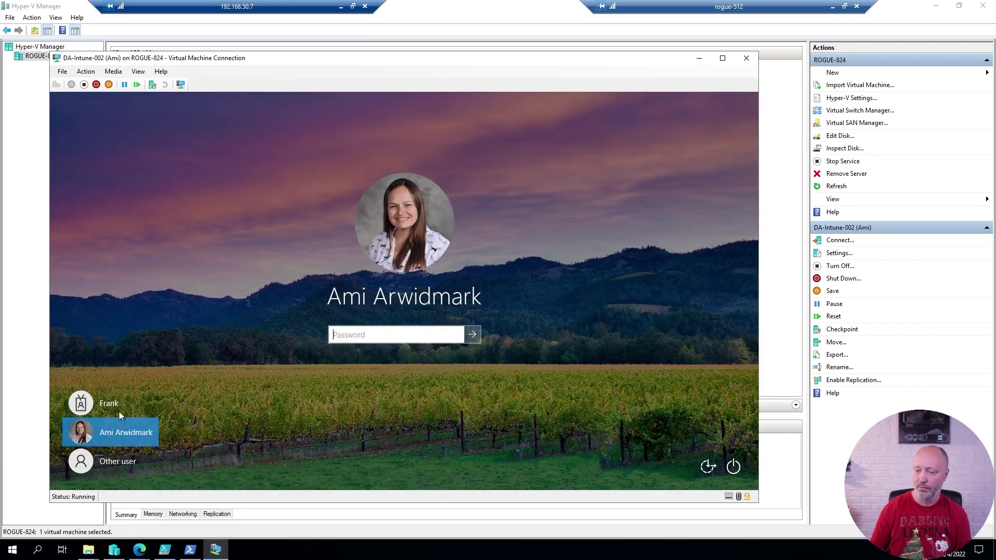
pyautogui.click(119, 410)
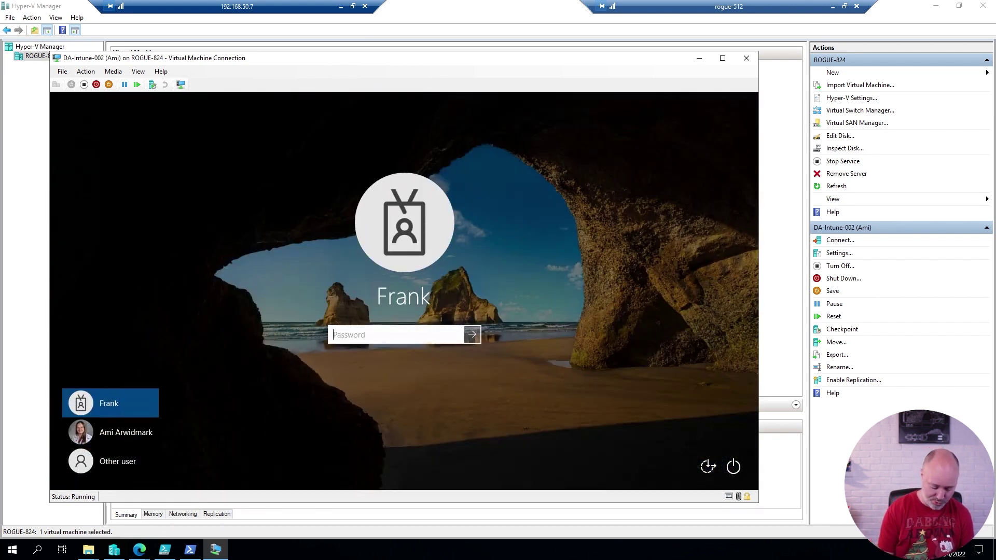
pyautogui.write('•••••••••')
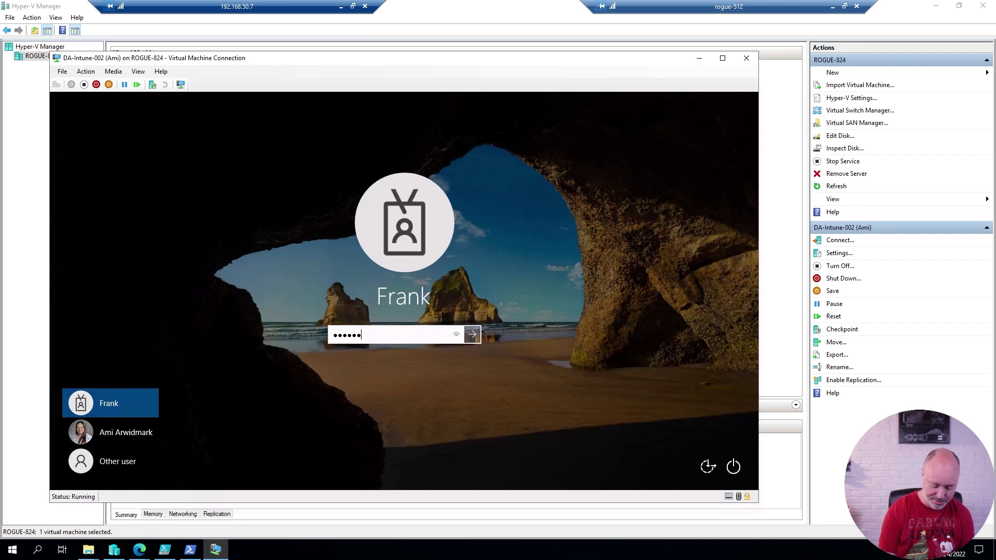
pyautogui.write('•••')
pyautogui.press('Return')
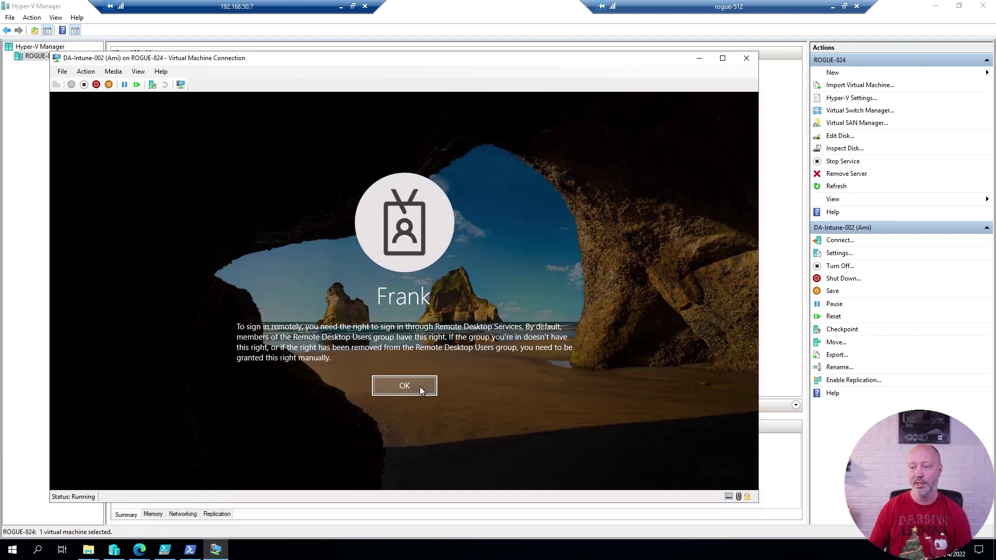
pyautogui.click(420, 389)
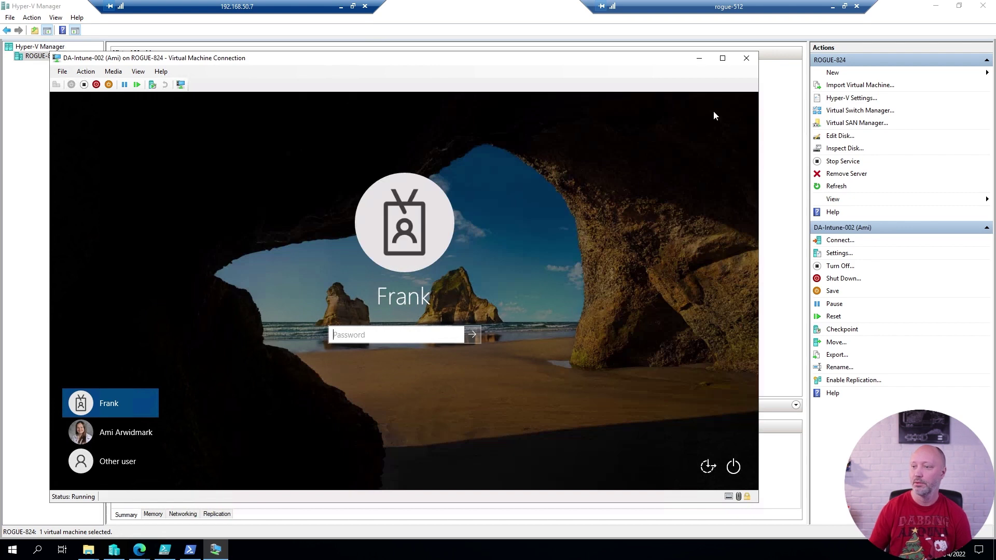
# Switch the VM connection to an enhanced session and sign in again with the password.
pyautogui.click(137, 71)
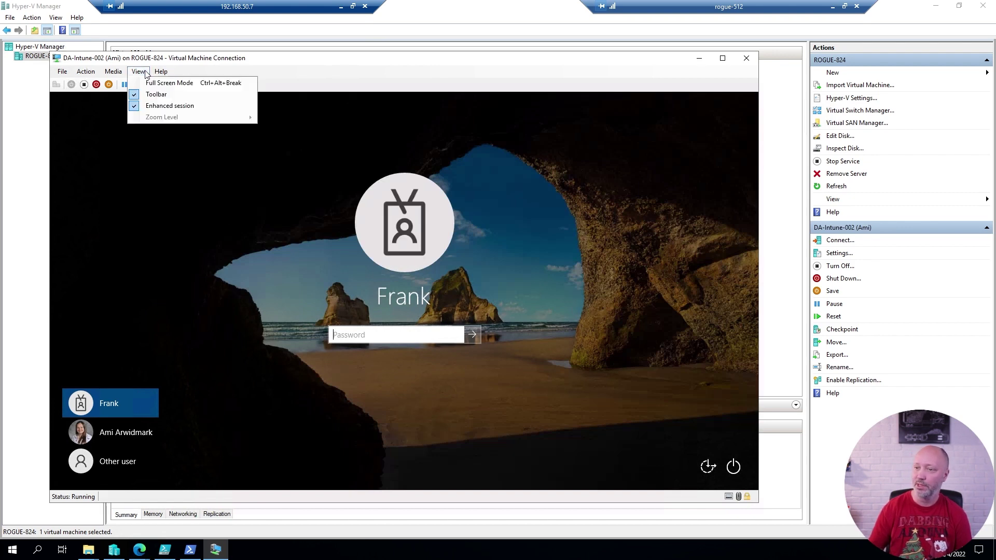
pyautogui.click(158, 106)
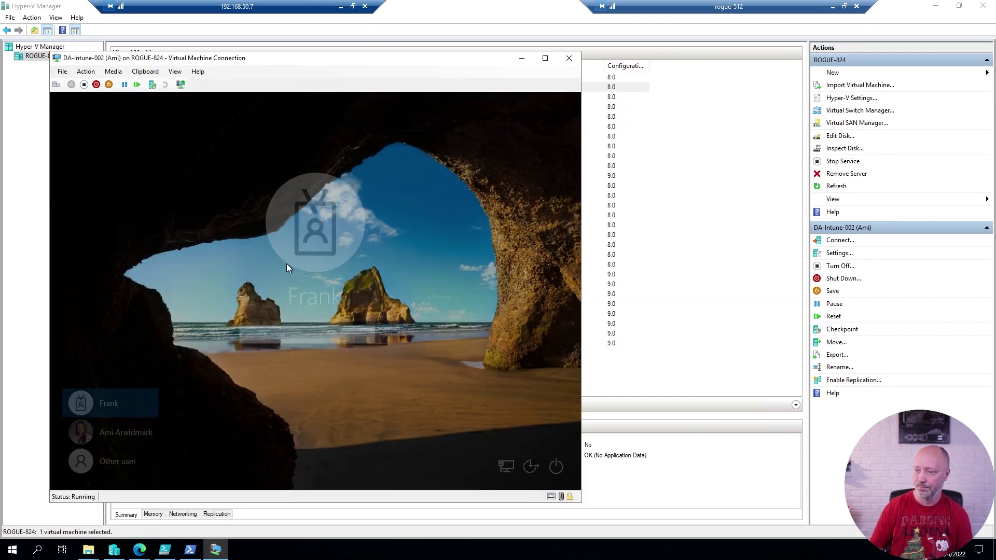
pyautogui.write('••••••••••••')
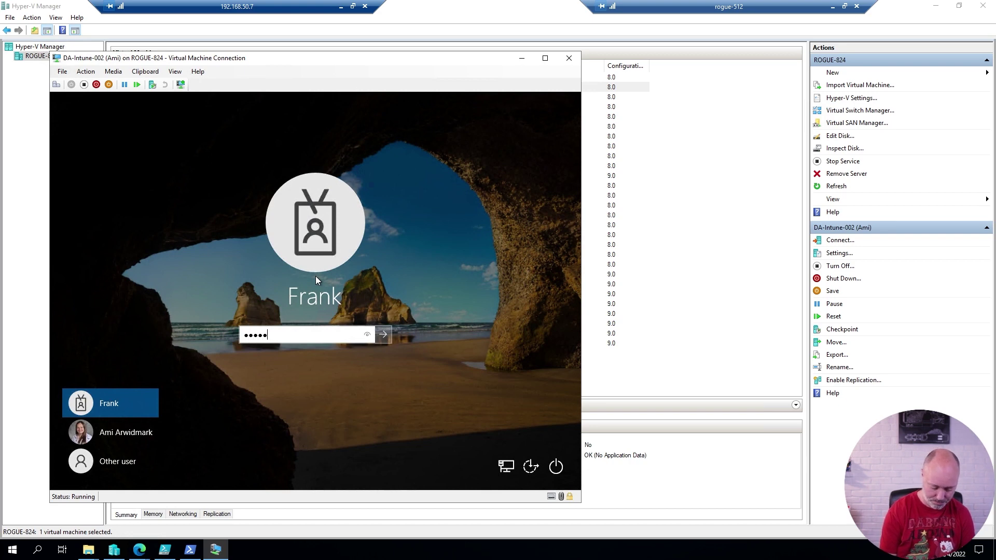
pyautogui.press('Return')
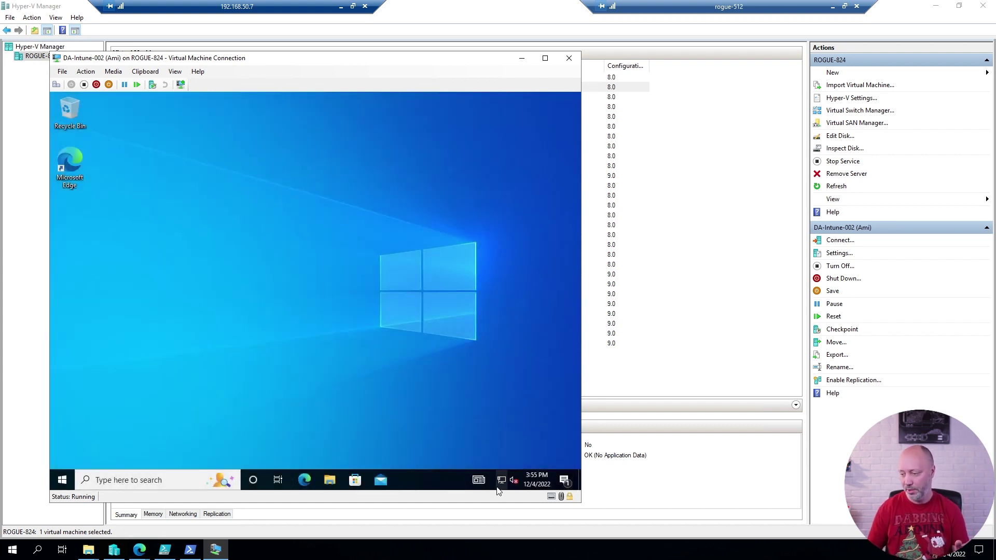
# Open the corp.viamonstra.com network profile, decline the UAC prompt to keep it Private, and close Settings.
pyautogui.click(501, 480)
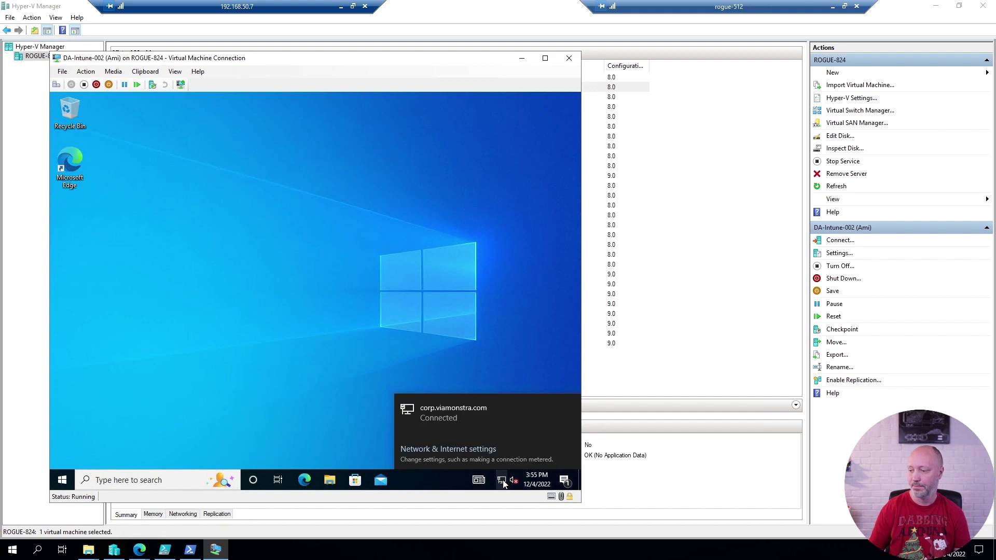
pyautogui.click(469, 450)
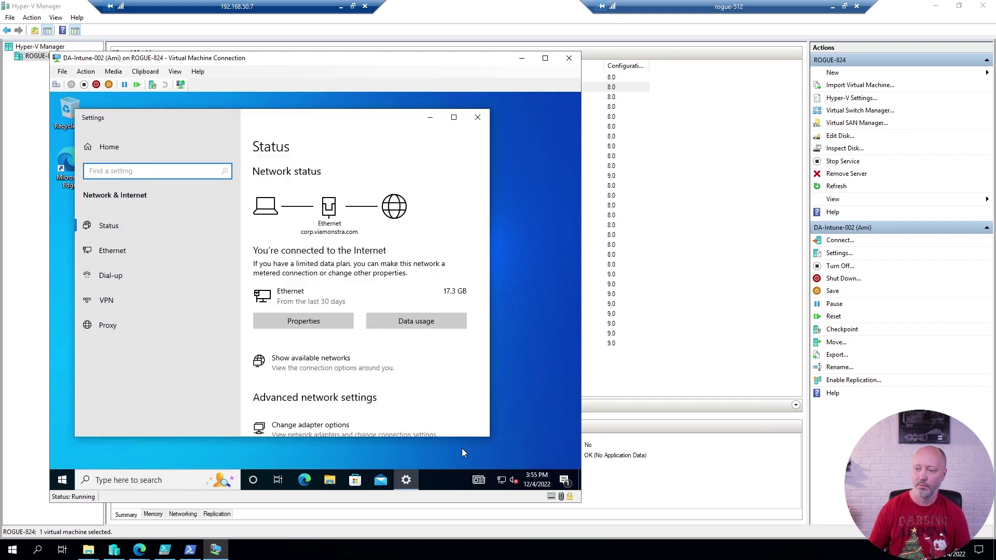
pyautogui.click(298, 314)
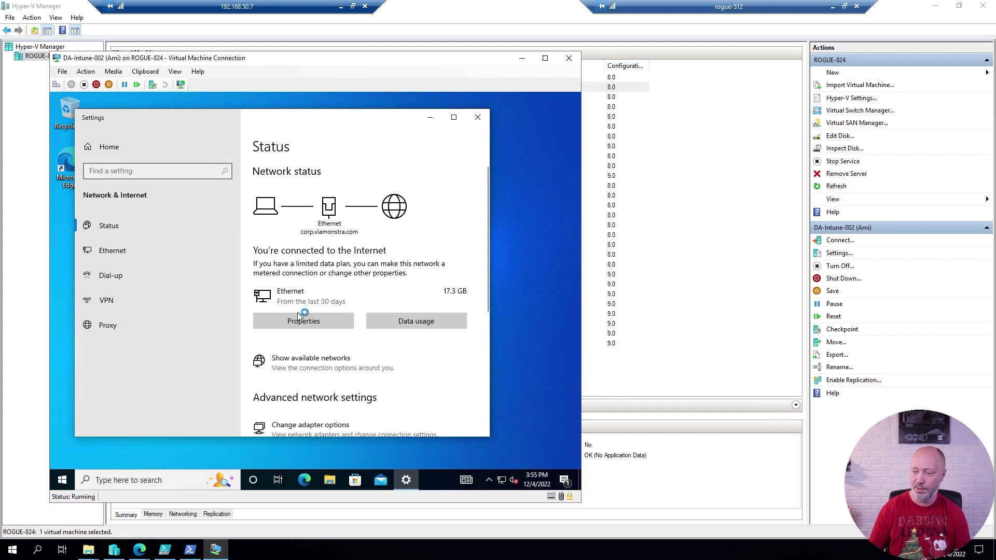
pyautogui.click(298, 322)
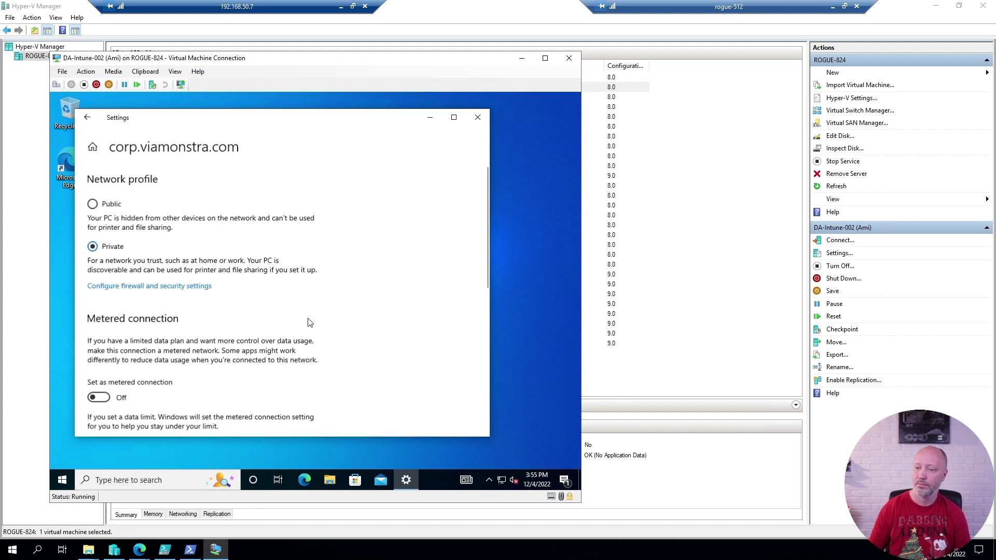
pyautogui.click(92, 204)
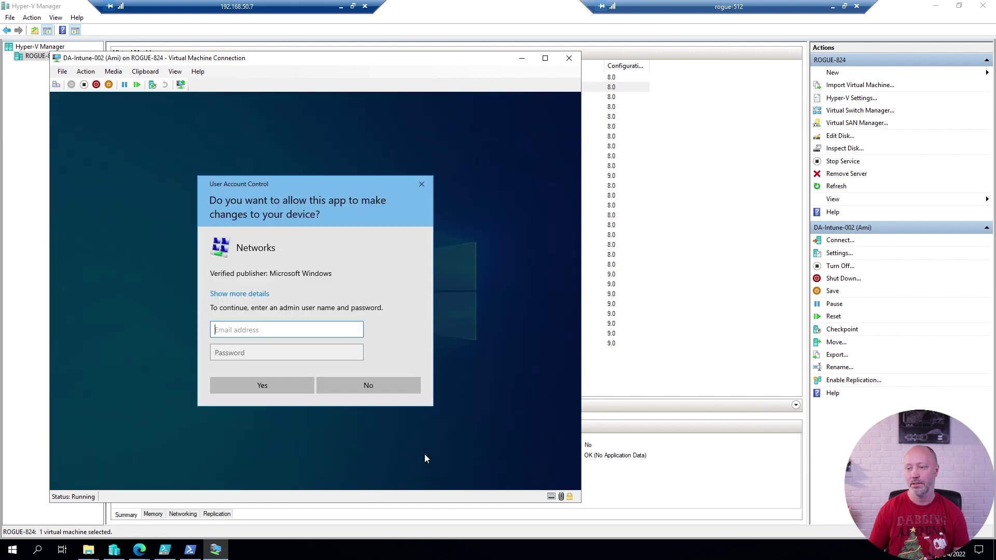
pyautogui.click(382, 386)
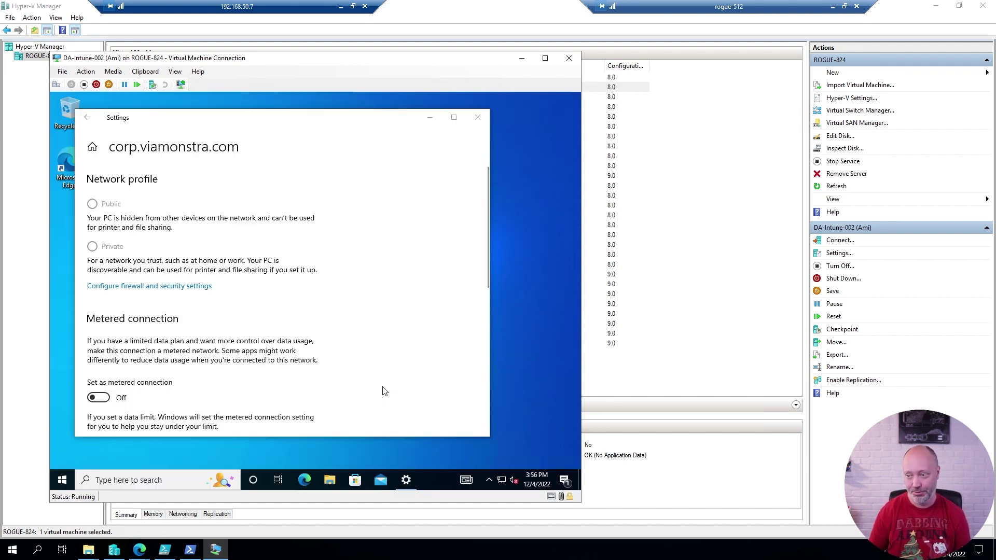
pyautogui.click(477, 120)
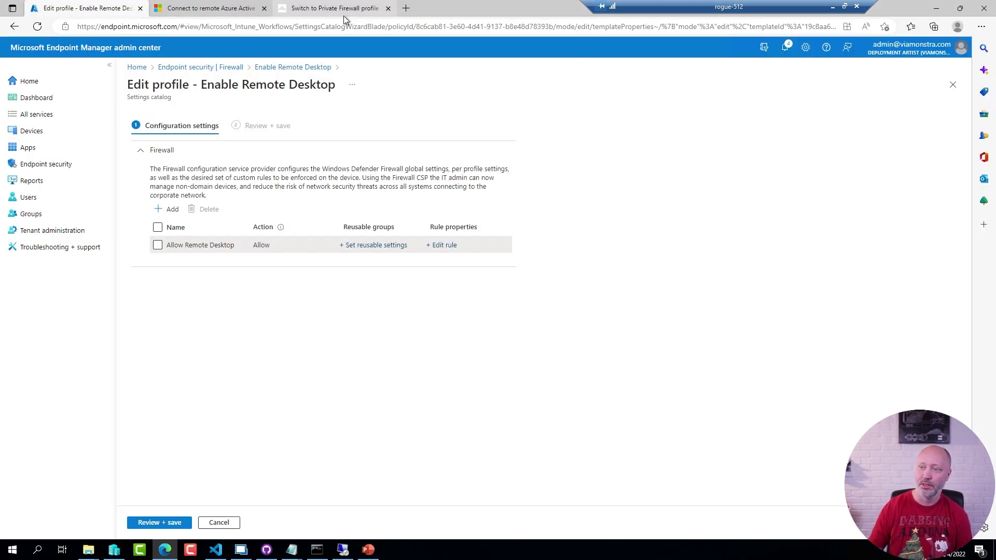
# Minimize the VM session and scroll the CCMEXEC Private firewall article to its script sections.
pyautogui.click(341, 7)
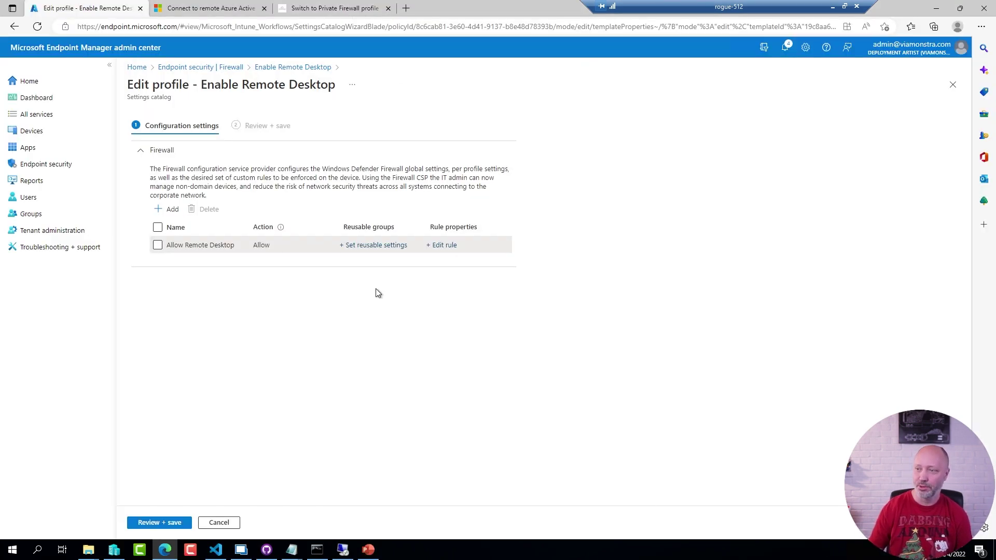
pyautogui.click(314, 11)
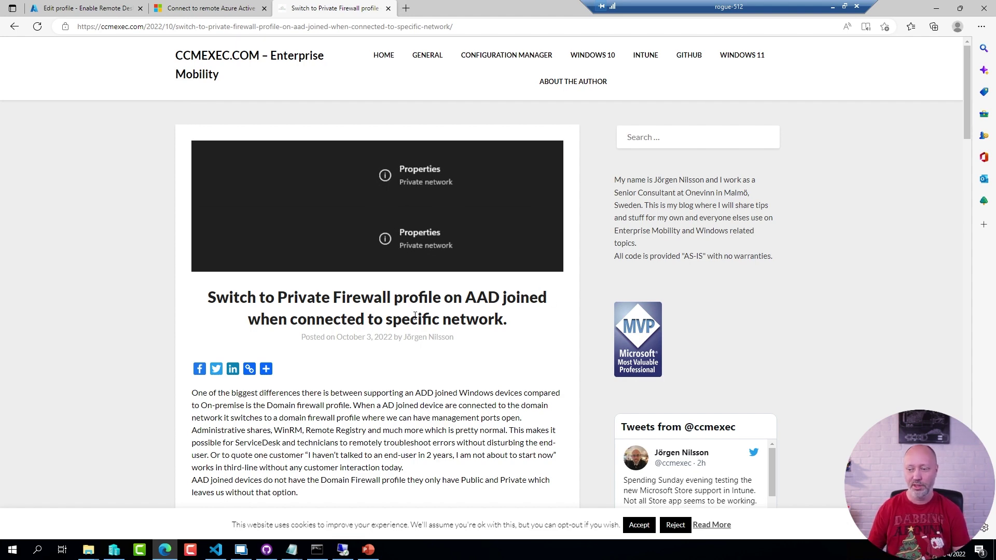
pyautogui.scroll(-4, 404, 378)
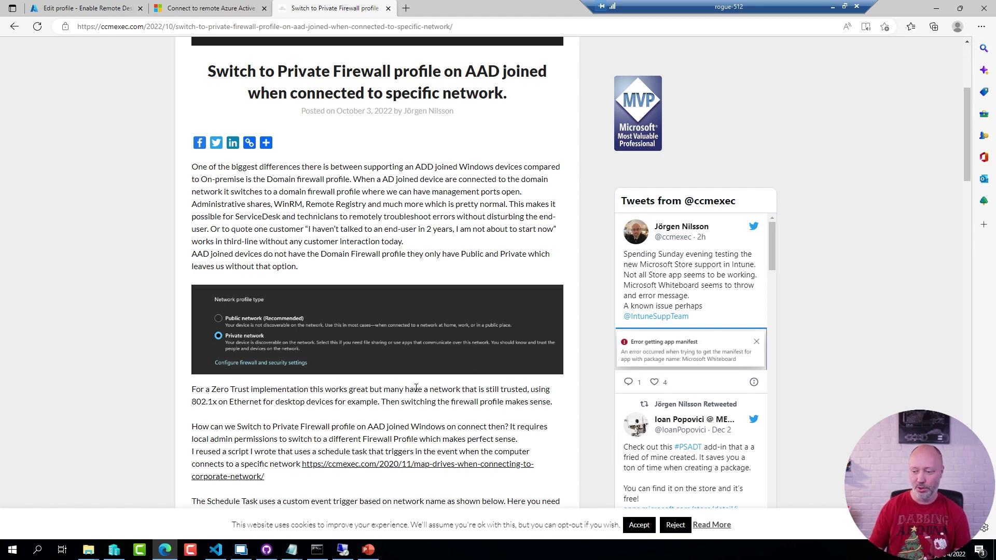
pyautogui.scroll(-4, 438, 328)
pyautogui.scroll(-1, 439, 328)
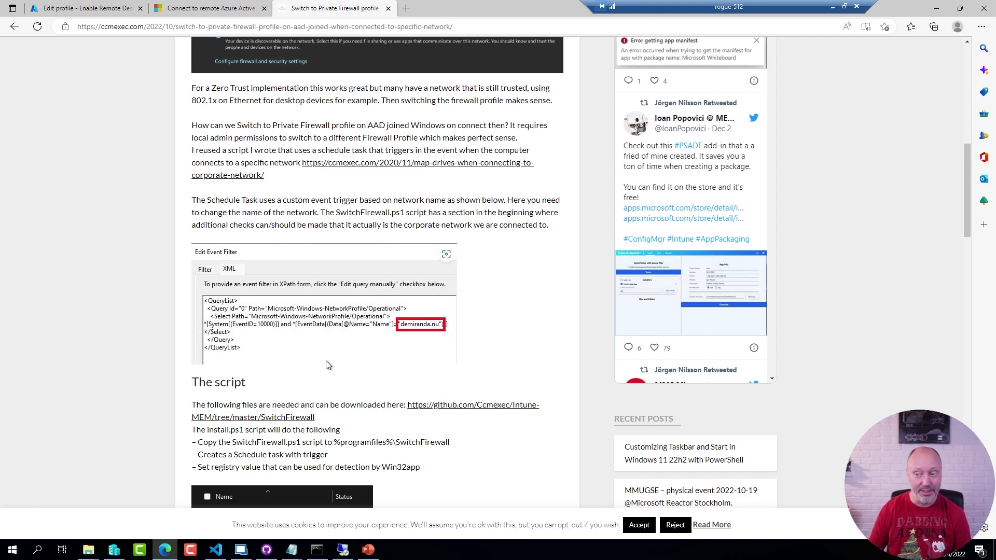
pyautogui.scroll(-1, 328, 366)
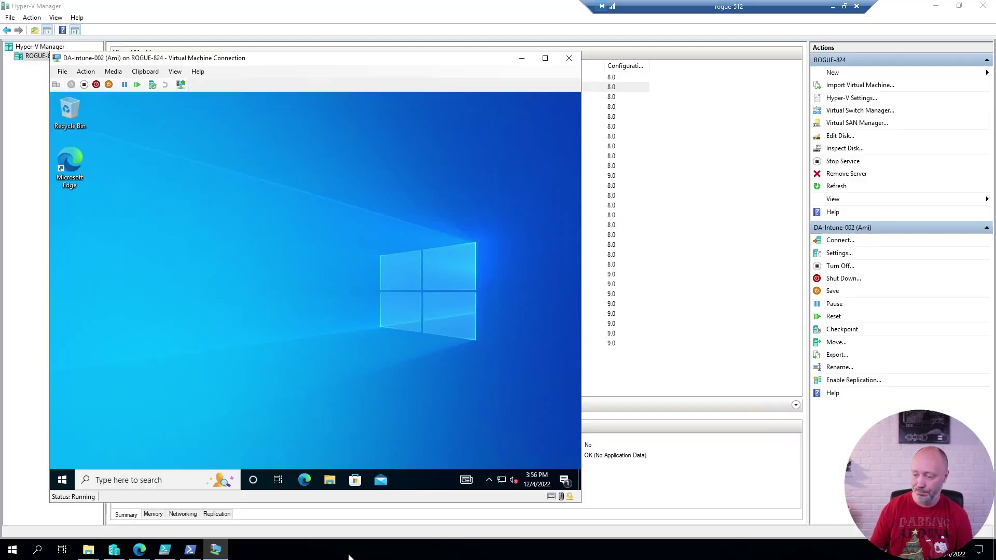
# Return to the VM and switch to the other signed-in user from the Start menu.
pyautogui.click(342, 549)
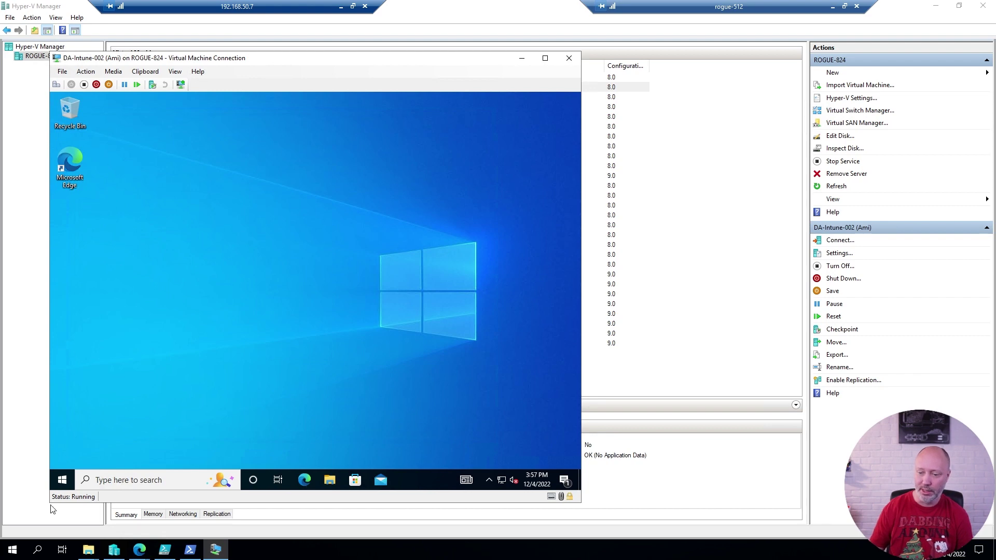
pyautogui.click(61, 480)
pyautogui.moveTo(69, 385)
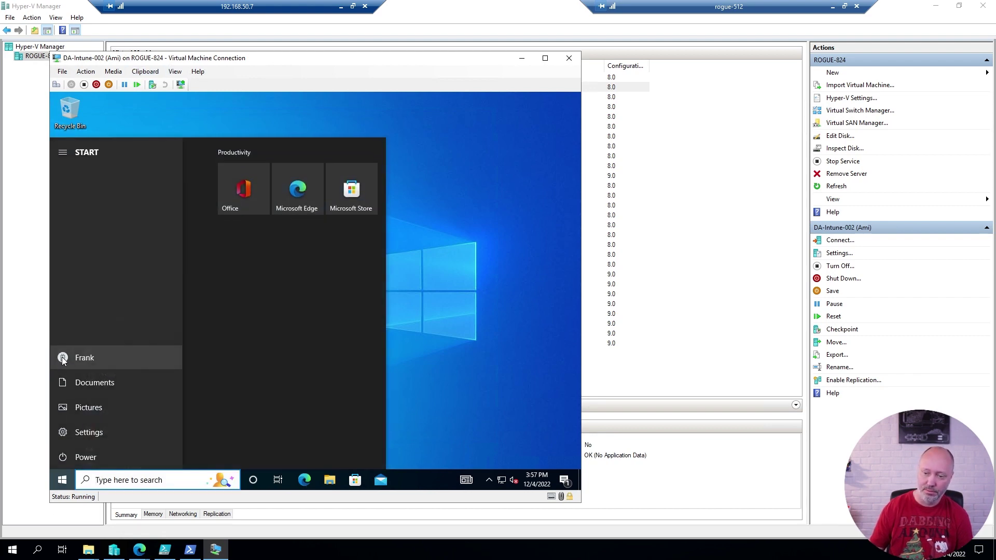
pyautogui.click(67, 358)
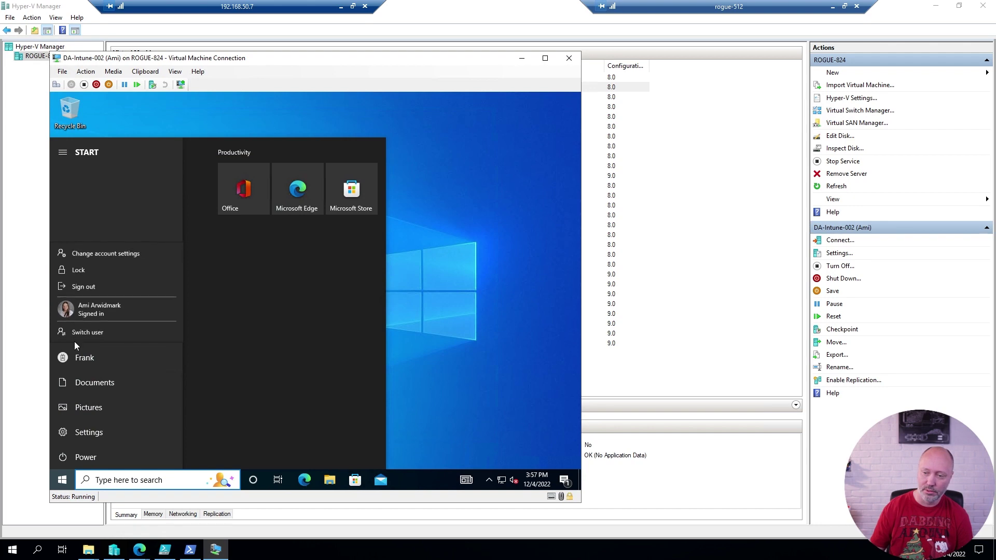
pyautogui.click(85, 311)
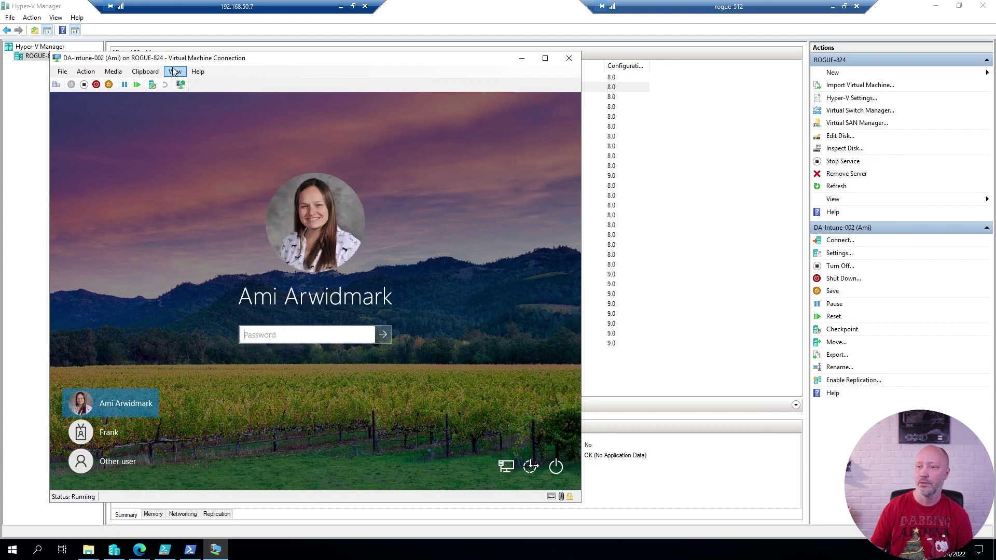
# Turn on enhanced session and sign in with the account password, correcting a typo.
pyautogui.click(175, 71)
pyautogui.click(204, 105)
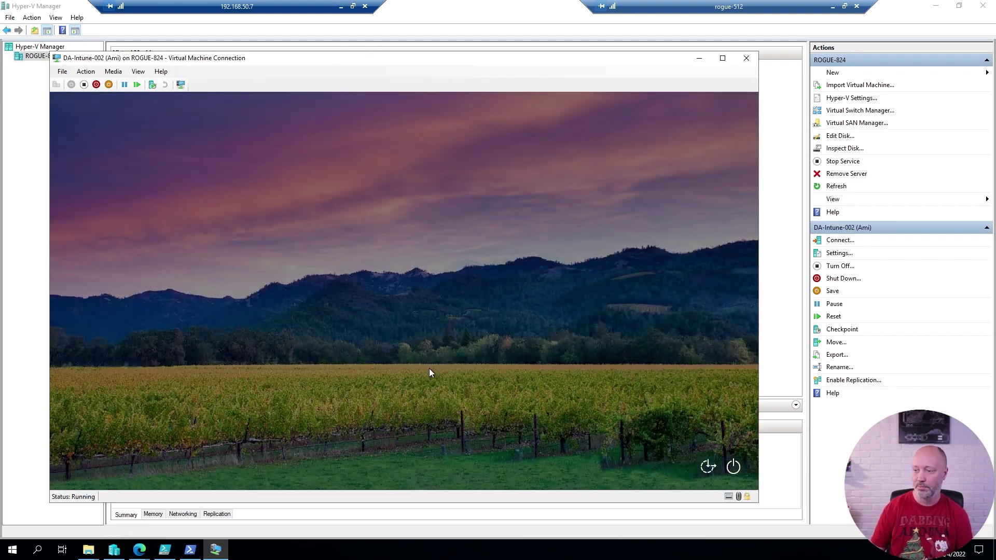
pyautogui.write('••••••')
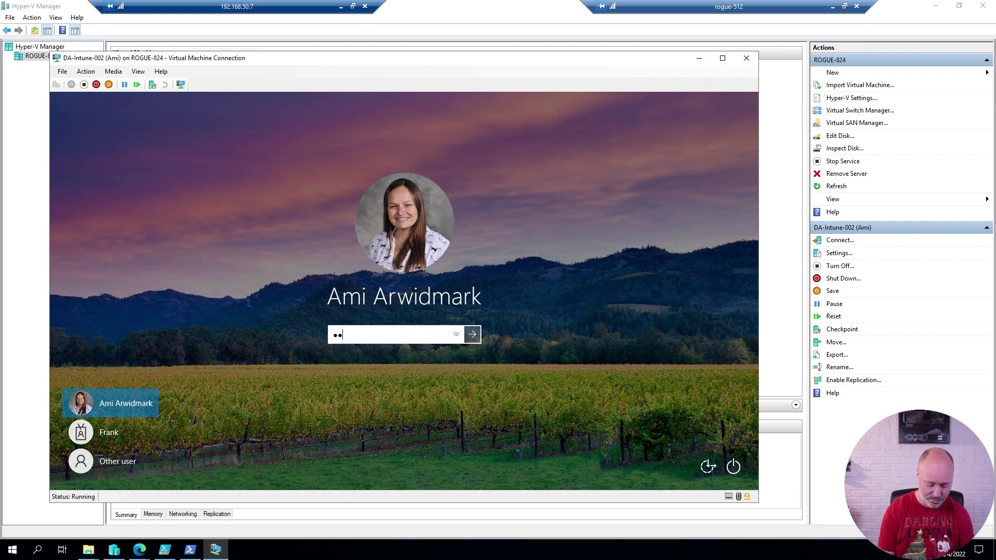
pyautogui.press('BackSpace')
pyautogui.press('BackSpace')
pyautogui.press('BackSpace')
pyautogui.press('BackSpace')
pyautogui.press('BackSpace')
pyautogui.press('BackSpace')
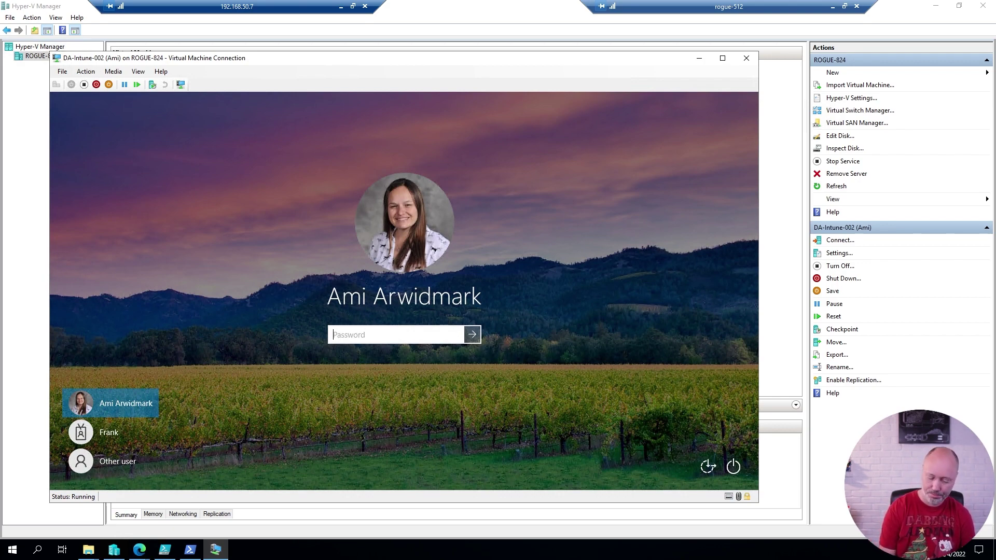
pyautogui.write('••••••••••••')
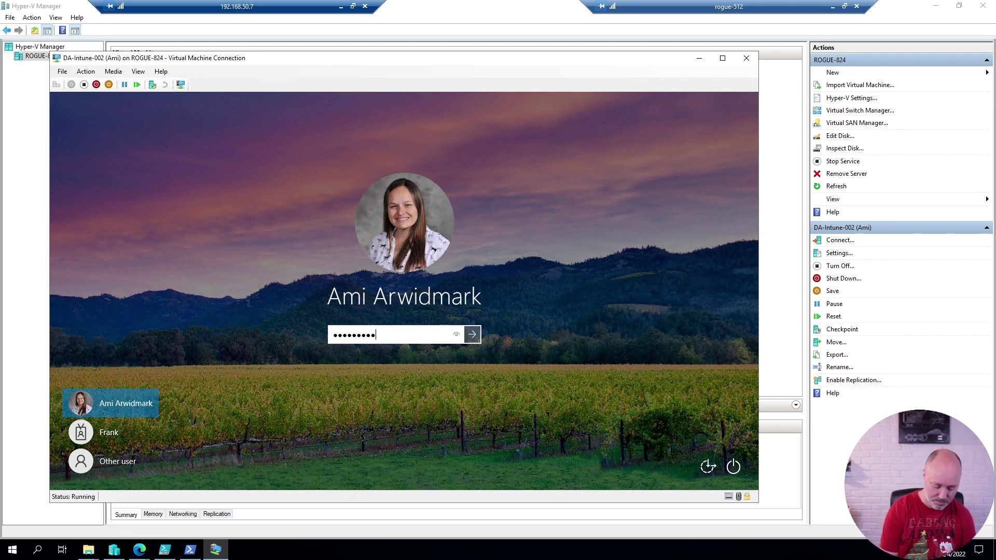
pyautogui.press('Return')
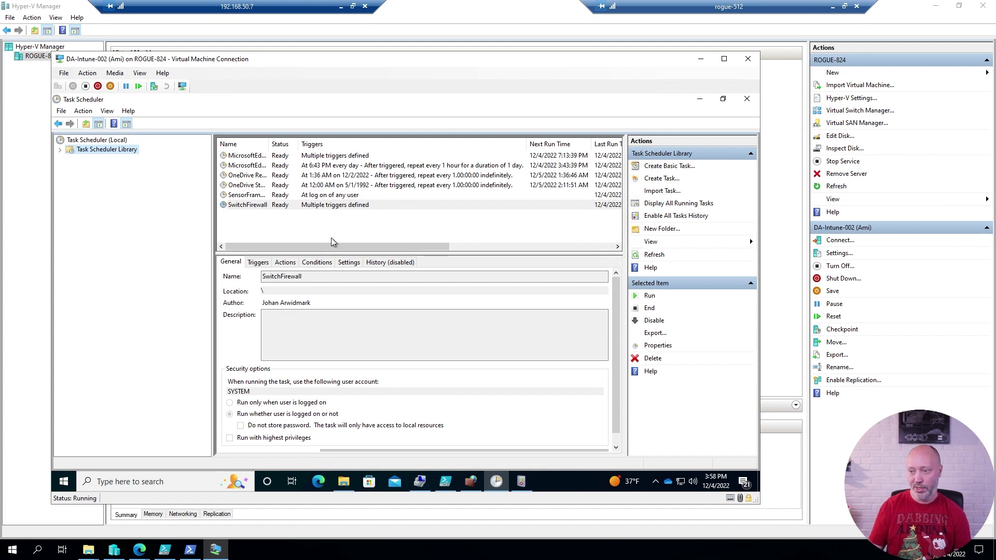
# Inspect the SwitchFirewall task's On an event trigger and its custom event filter without changing anything.
pyautogui.doubleClick(250, 206)
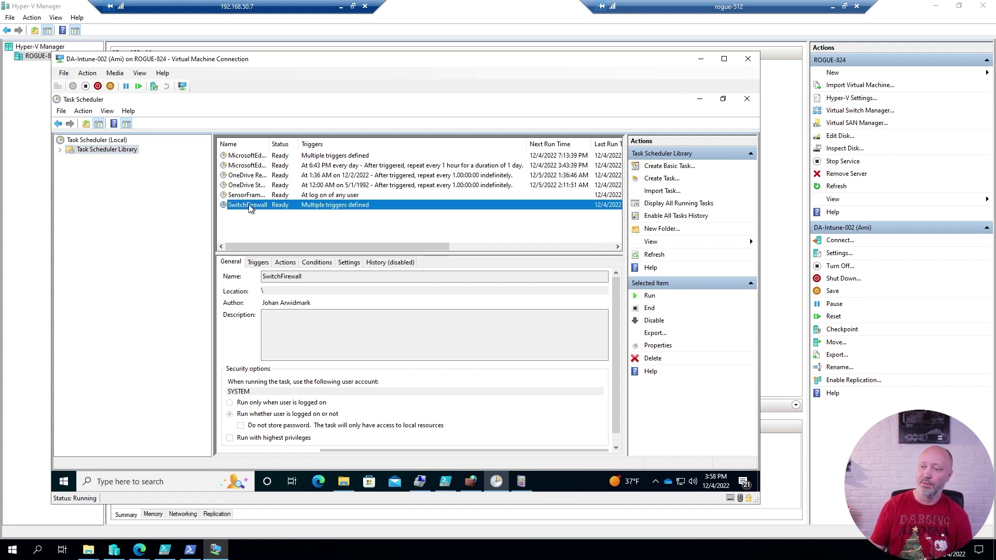
pyautogui.click(156, 177)
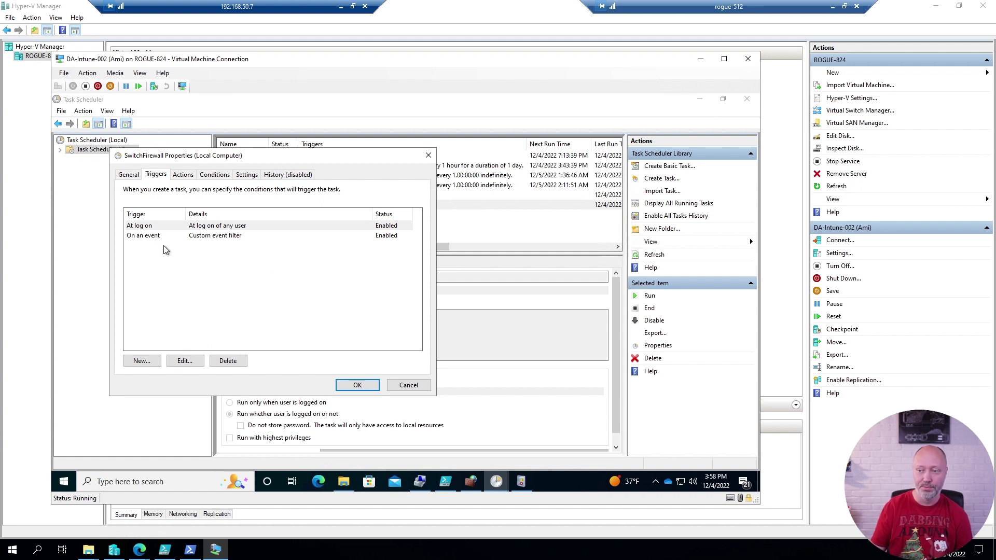
pyautogui.click(138, 237)
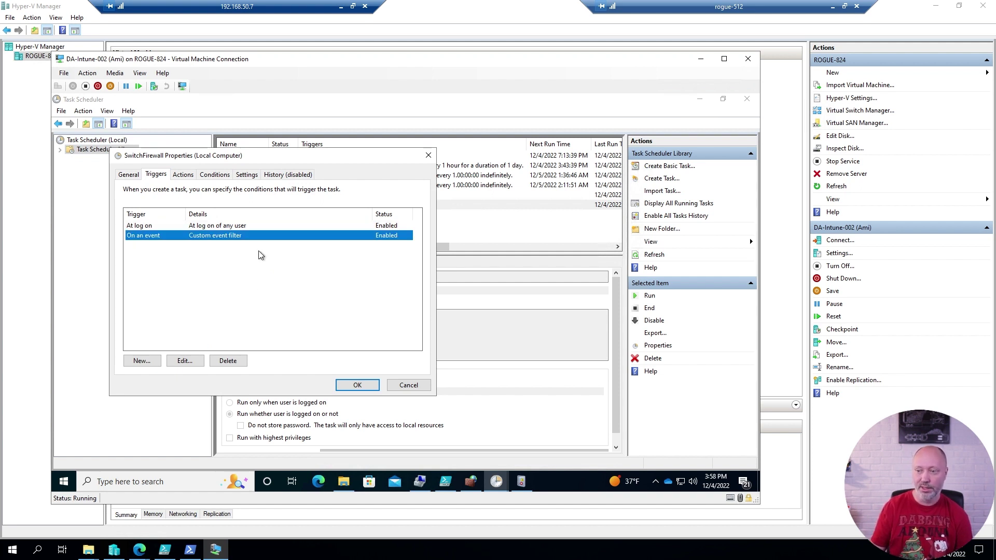
pyautogui.click(186, 360)
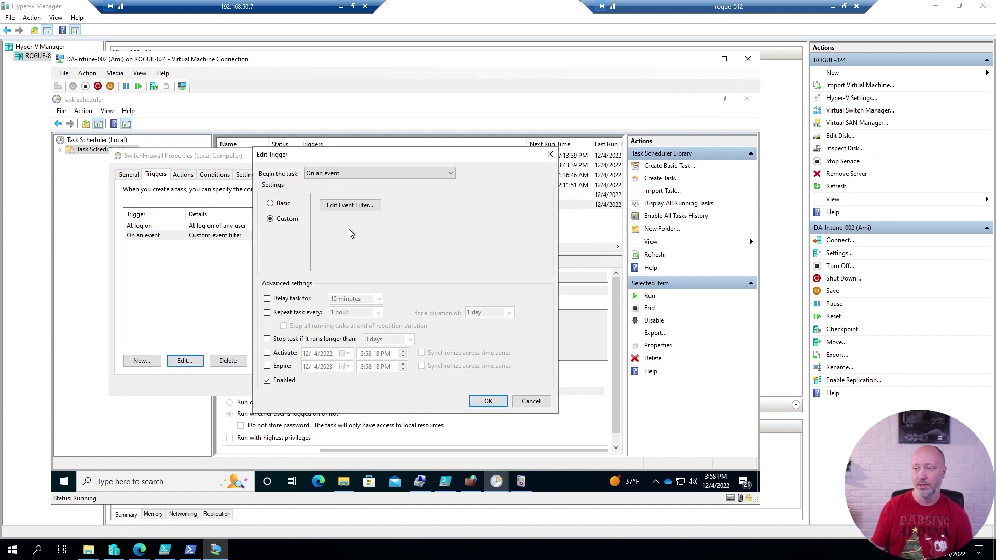
pyautogui.click(354, 207)
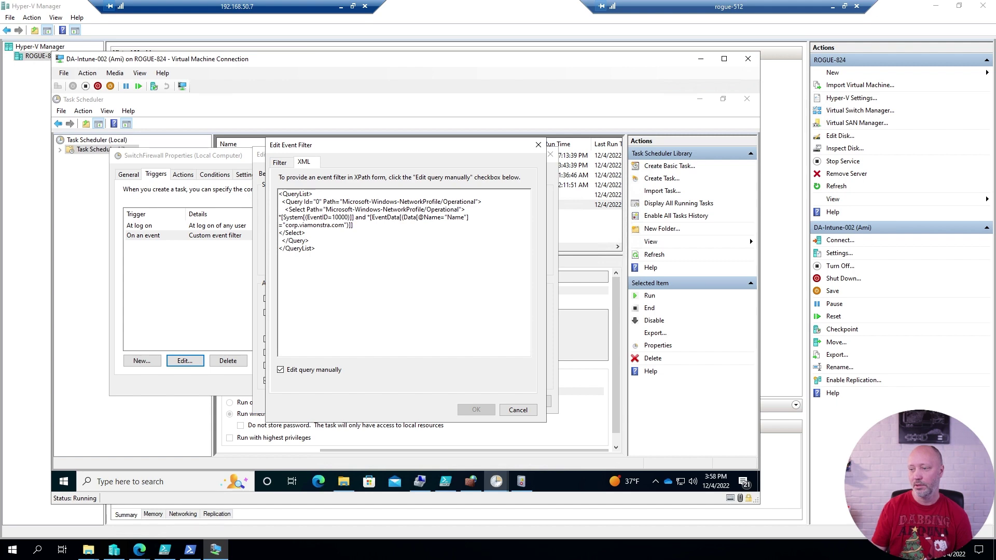
pyautogui.moveTo(445, 481)
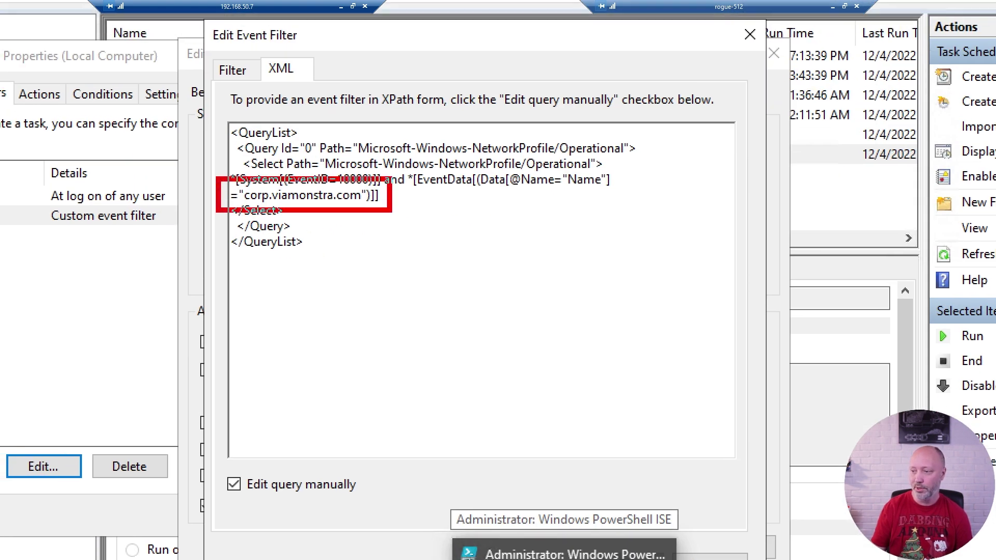
pyautogui.hotkey('ctrl', 'z')
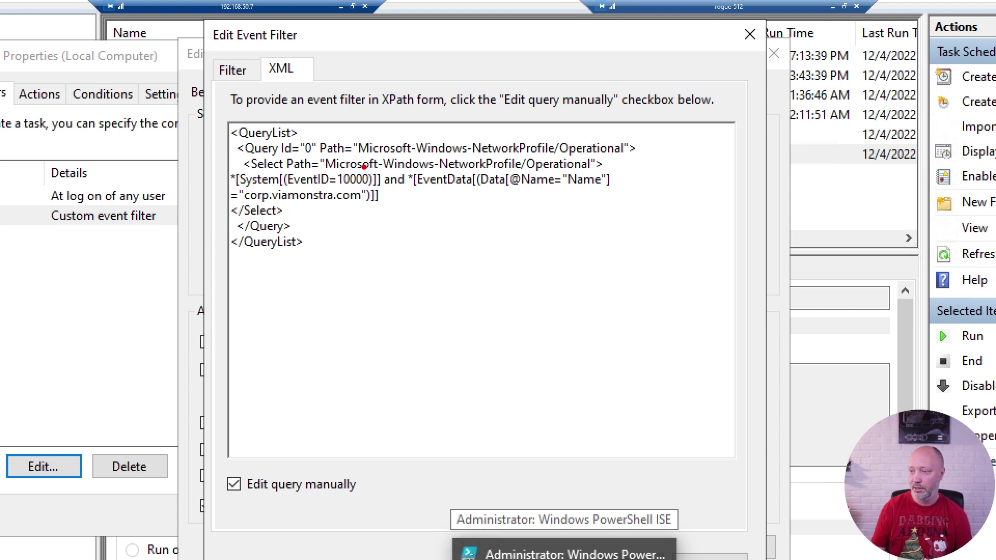
pyautogui.moveTo(364, 167); pyautogui.dragTo(415, 104)
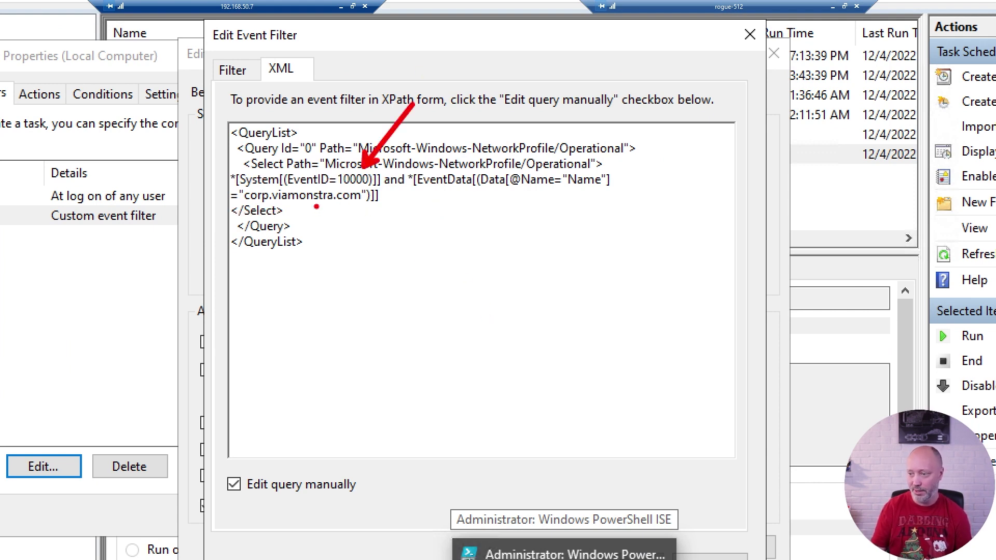
pyautogui.moveTo(317, 209); pyautogui.dragTo(403, 254)
pyautogui.press('Escape')
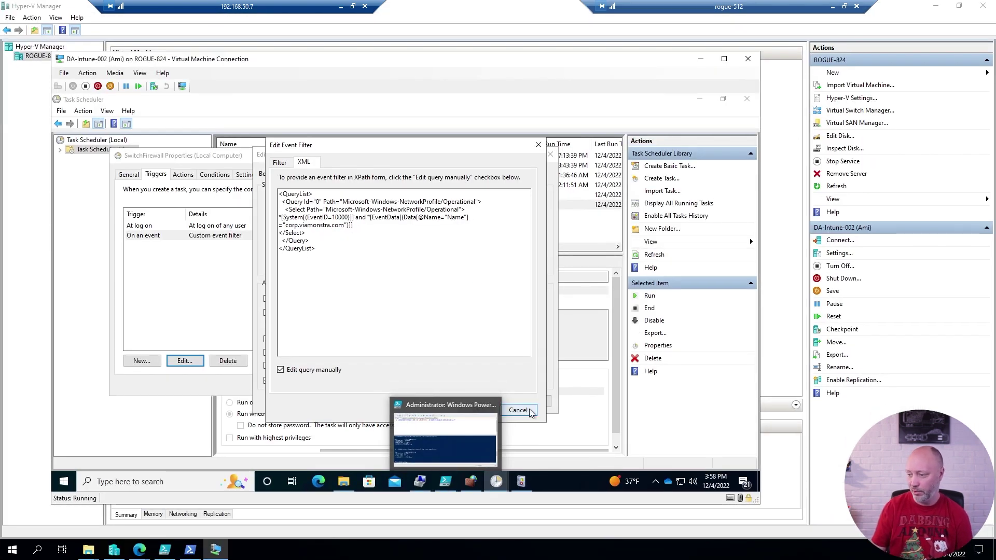
pyautogui.click(526, 412)
pyautogui.click(531, 402)
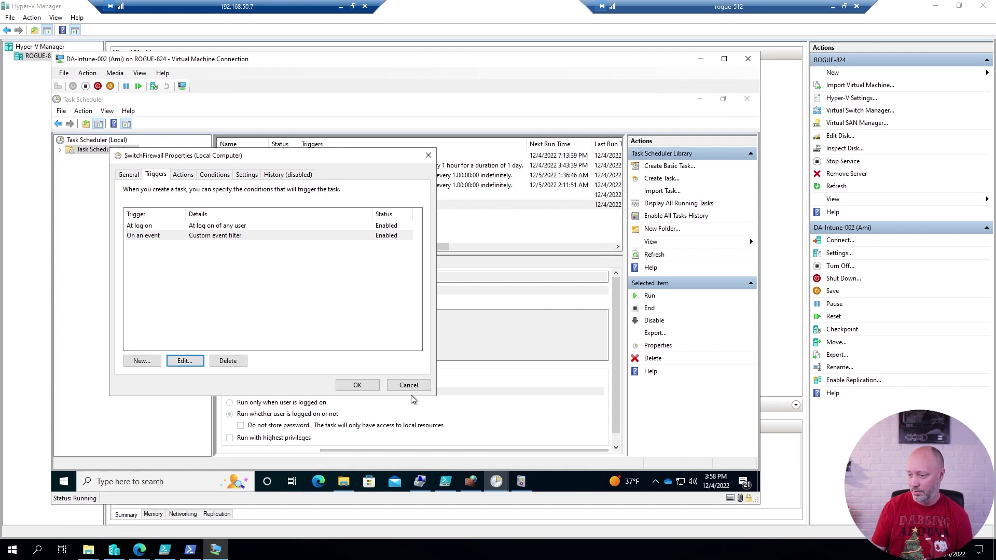
pyautogui.press('Escape')
# Show the SwitchFirewall task's Start a program action with the Details column widened to the full command.
pyautogui.click(521, 482)
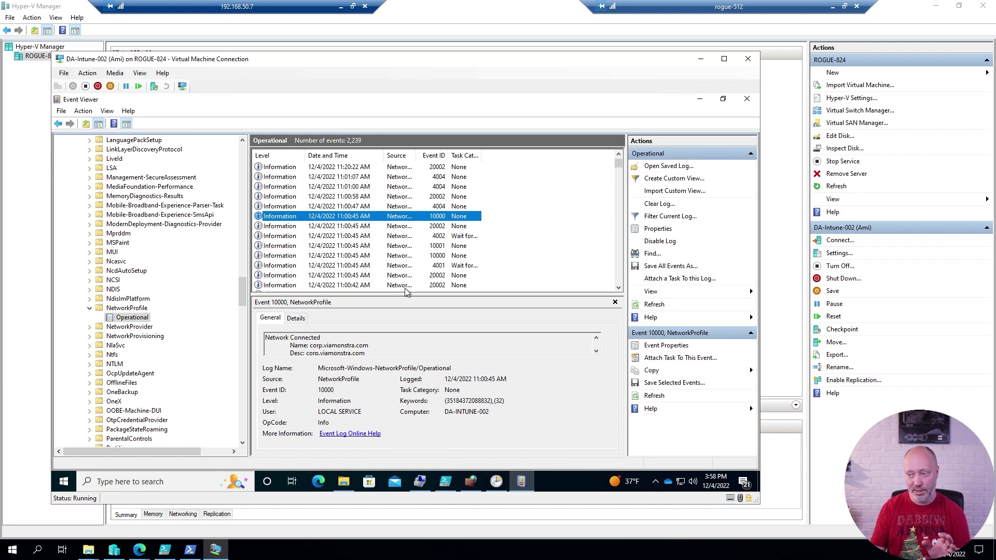
pyautogui.click(494, 482)
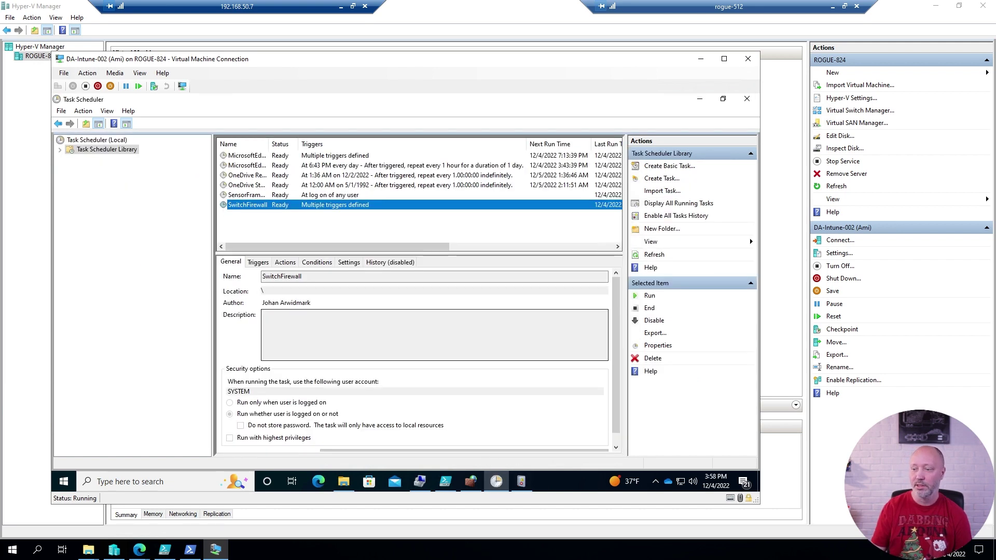
pyautogui.click(285, 262)
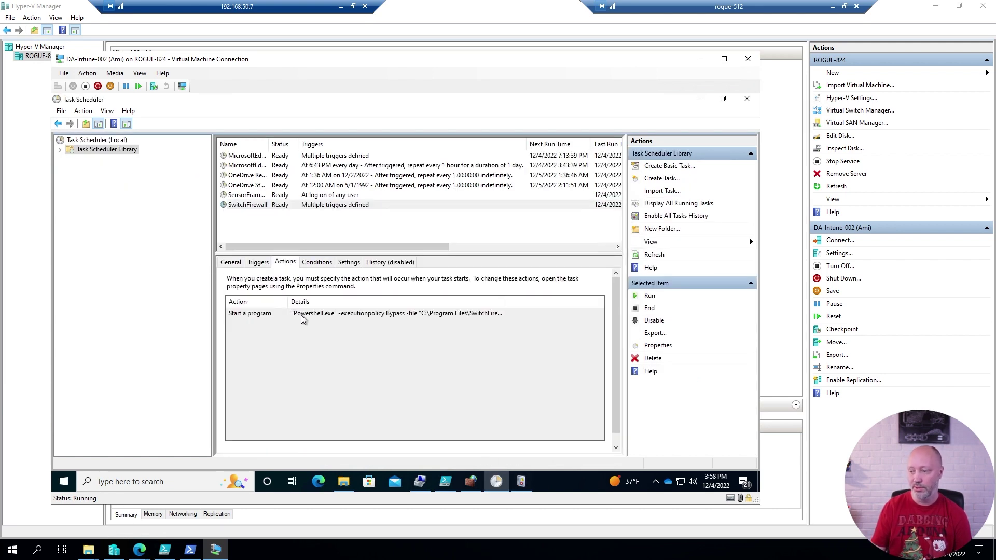
pyautogui.click(303, 317)
pyautogui.moveTo(506, 301); pyautogui.dragTo(563, 301)
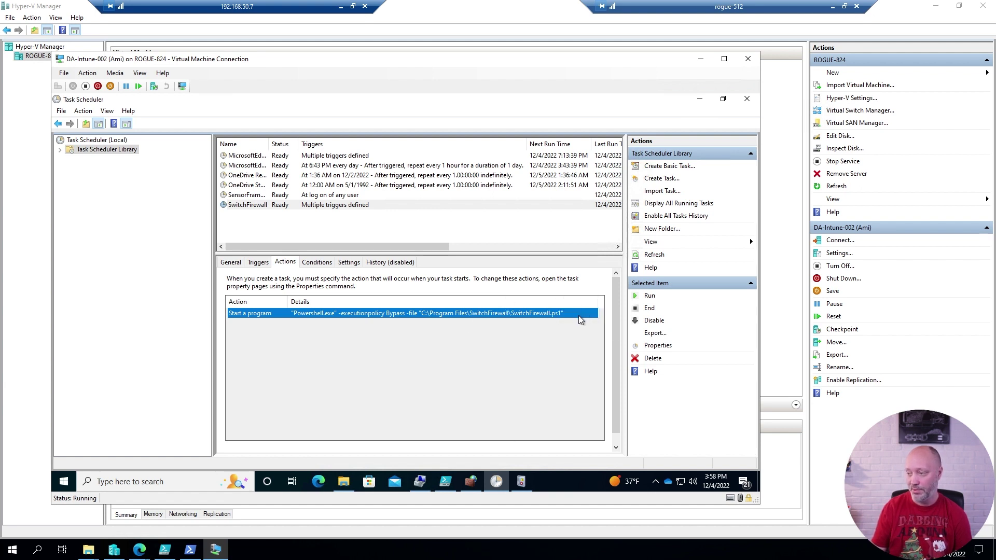
pyautogui.doubleClick(563, 301)
pyautogui.click(447, 483)
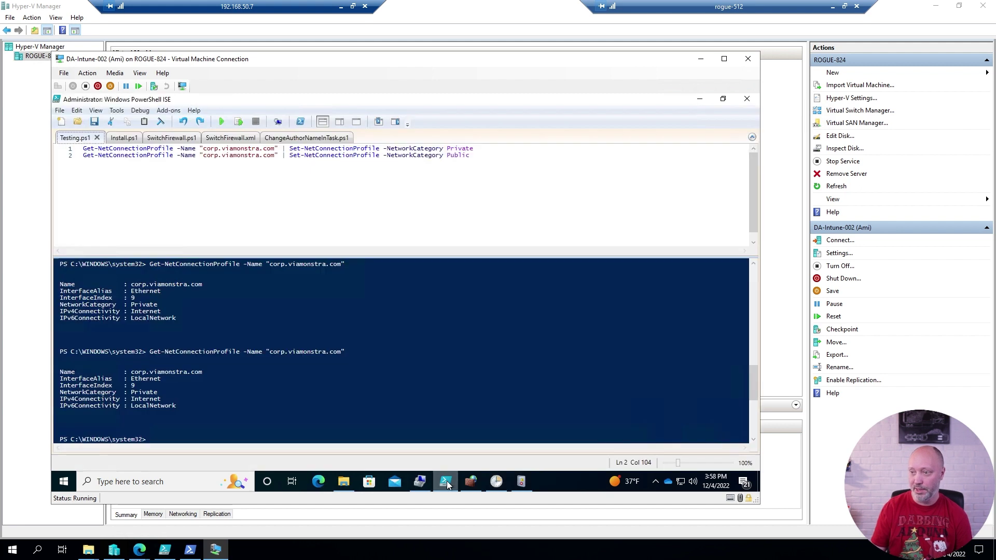
# Open SwitchFirewall.ps1 in the ISE and place the cursor at line 2's category value.
pyautogui.click(169, 138)
pyautogui.click(238, 155)
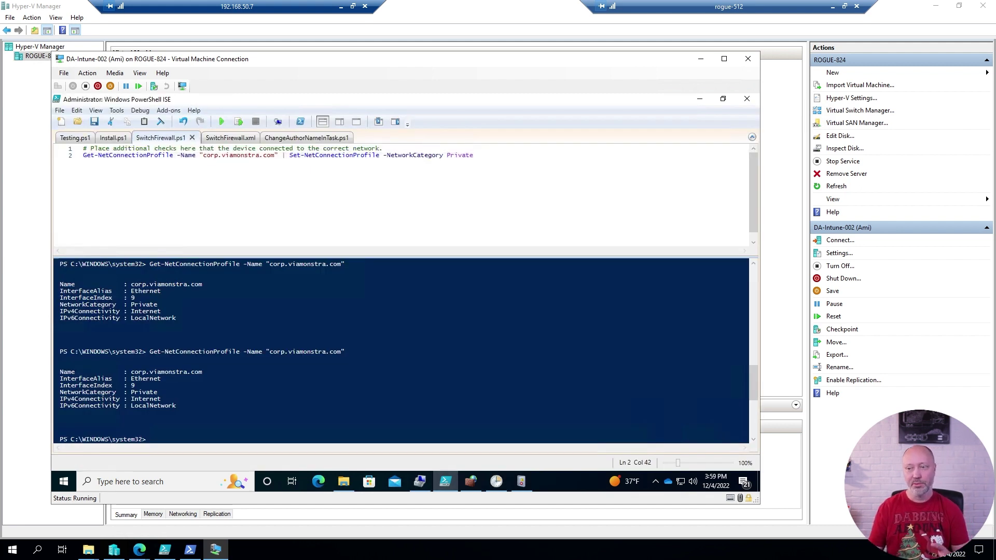
pyautogui.click(144, 148)
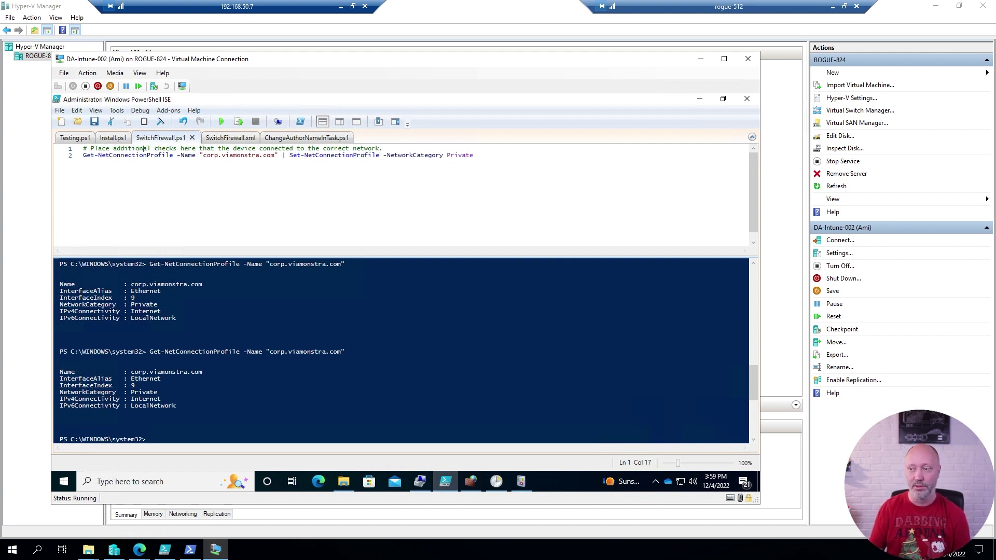
pyautogui.click(210, 155)
pyautogui.click(108, 155)
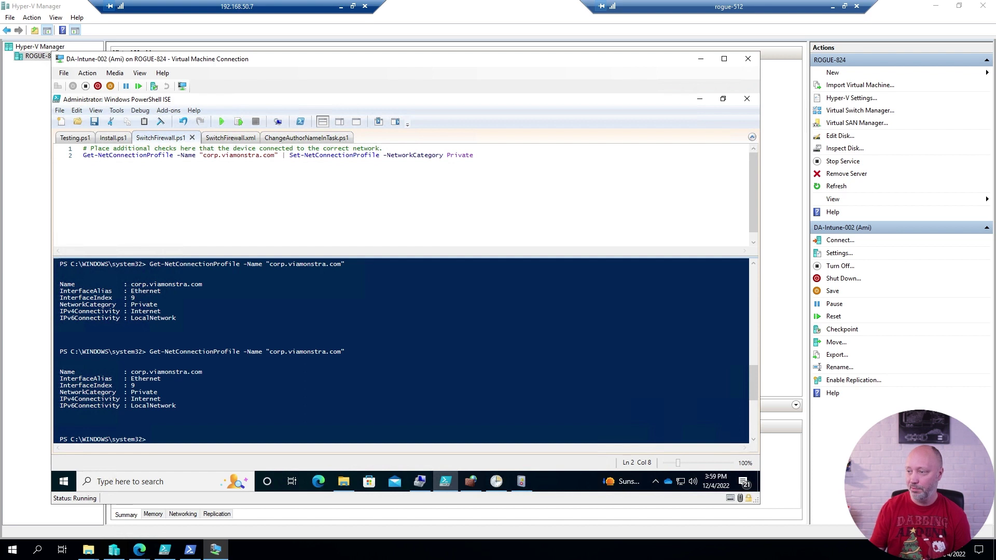
pyautogui.moveTo(473, 155); pyautogui.dragTo(83, 155)
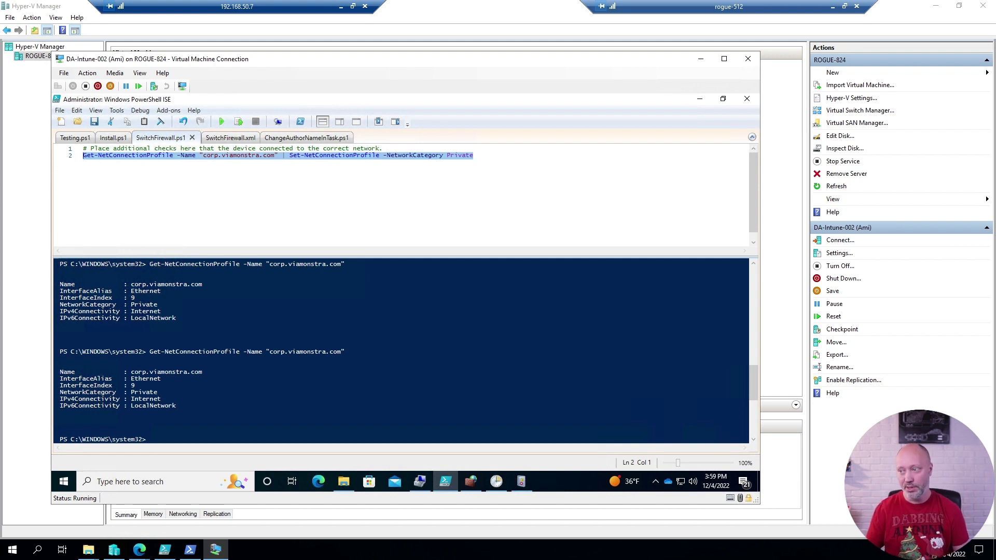
pyautogui.click(415, 155)
# Change line 2's category from Private to Public, run it with F8, and open host PowerShell.
pyautogui.hotkey('shift', 'Right')
pyautogui.hotkey('shift', 'Right')
pyautogui.hotkey('shift', 'Right')
pyautogui.hotkey('shift', 'Right')
pyautogui.hotkey('shift', 'Right')
pyautogui.hotkey('shift', 'Right')
pyautogui.hotkey('shift', 'Right')
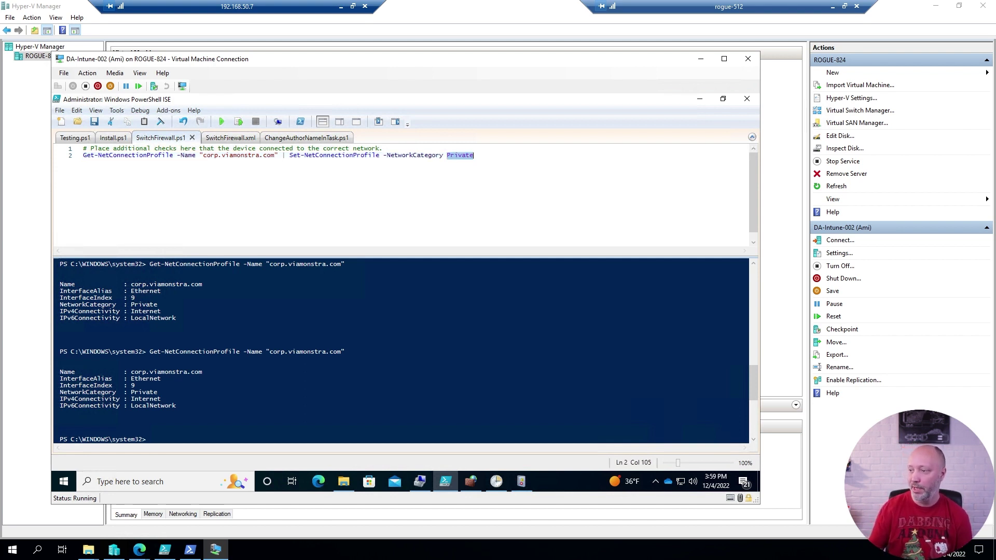
pyautogui.write('Public')
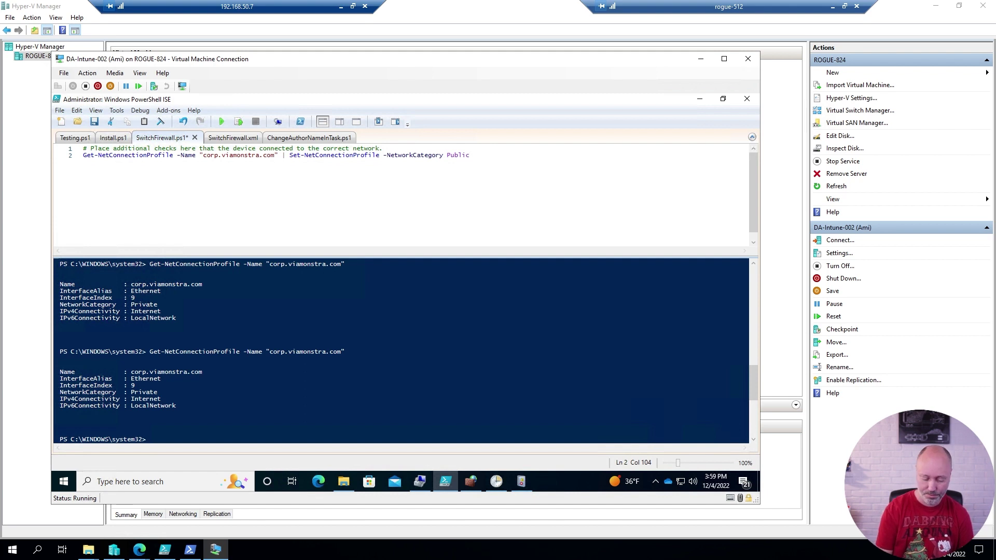
pyautogui.hotkey('shift', 'Home')
pyautogui.press('F8')
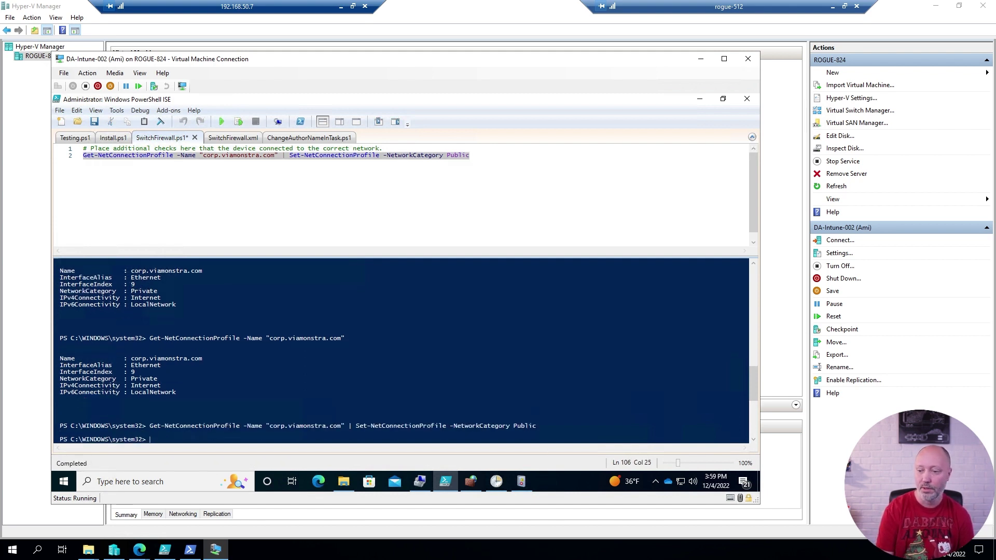
pyautogui.click(190, 549)
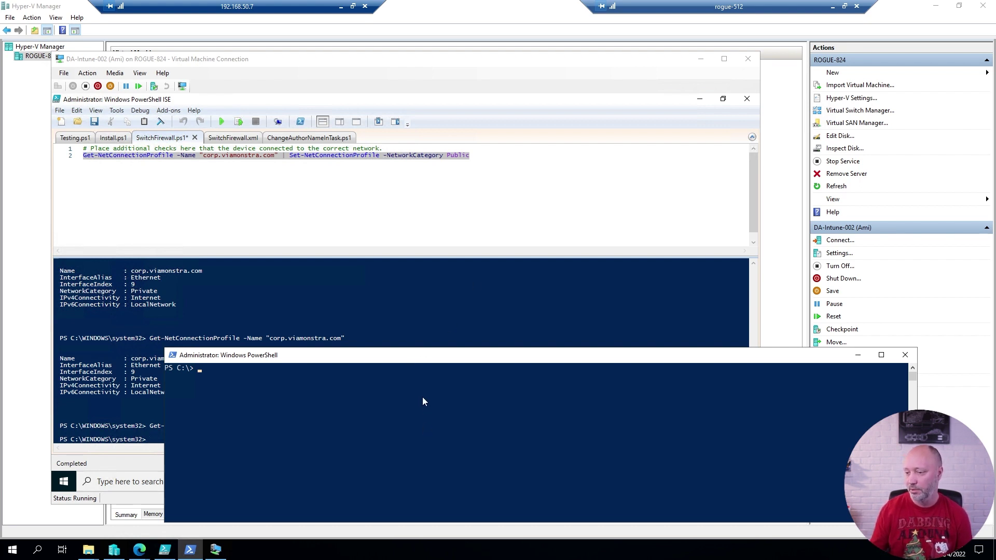
# Rerun the failing port 3389 test on da-intune-002, then query the network profile, now Public.
pyautogui.write('Test-NetConnection da-intune-002 -Port 3389')
pyautogui.press('Return')
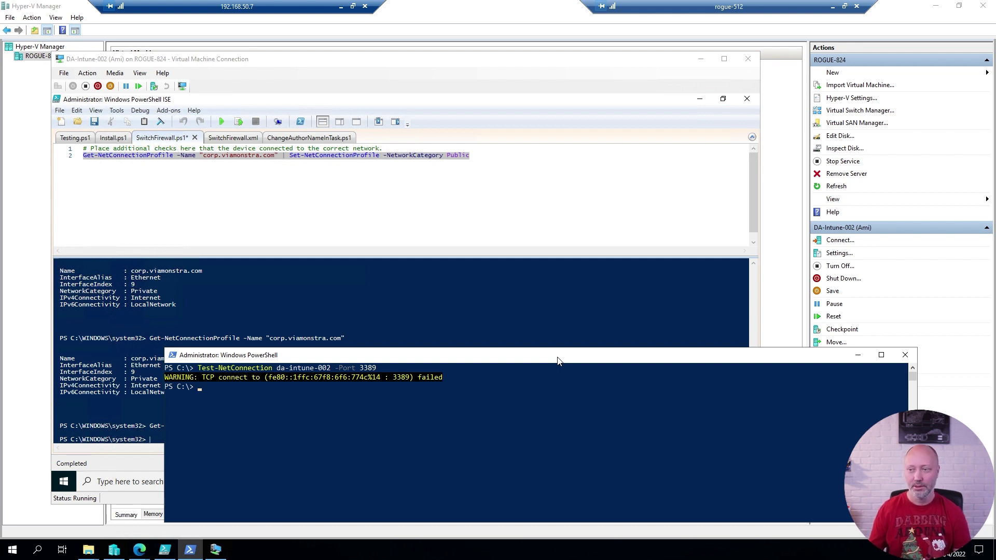
pyautogui.click(292, 155)
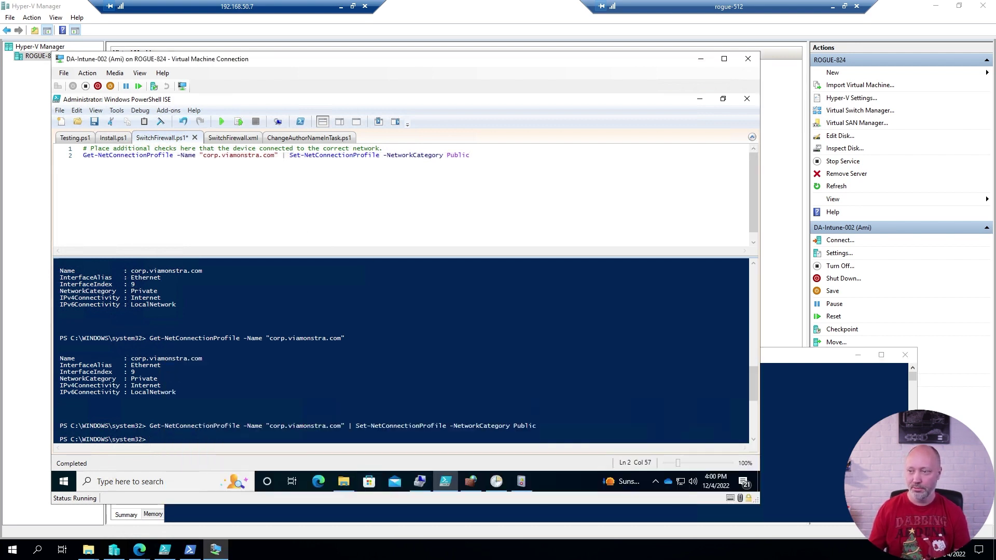
pyautogui.hotkey('shift', 'Home')
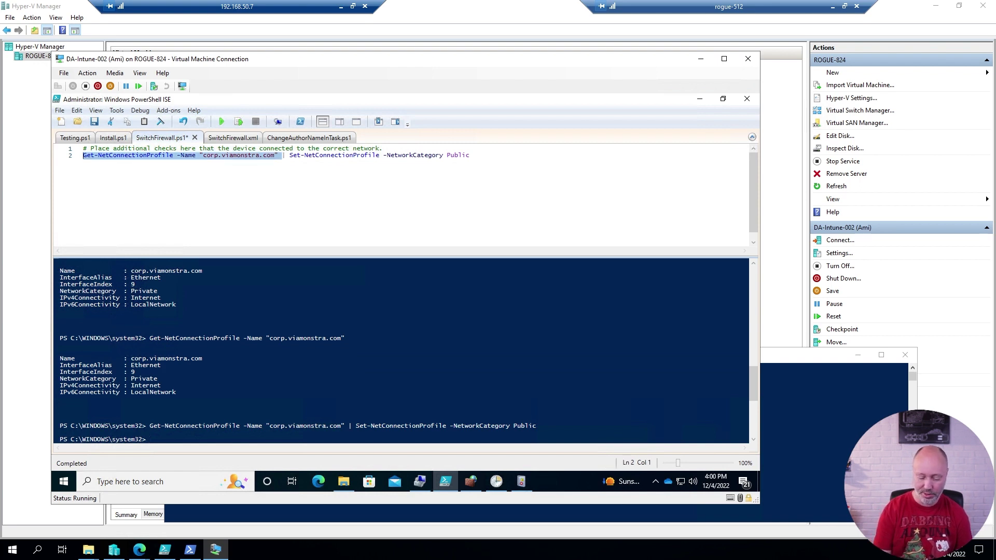
pyautogui.press('F8')
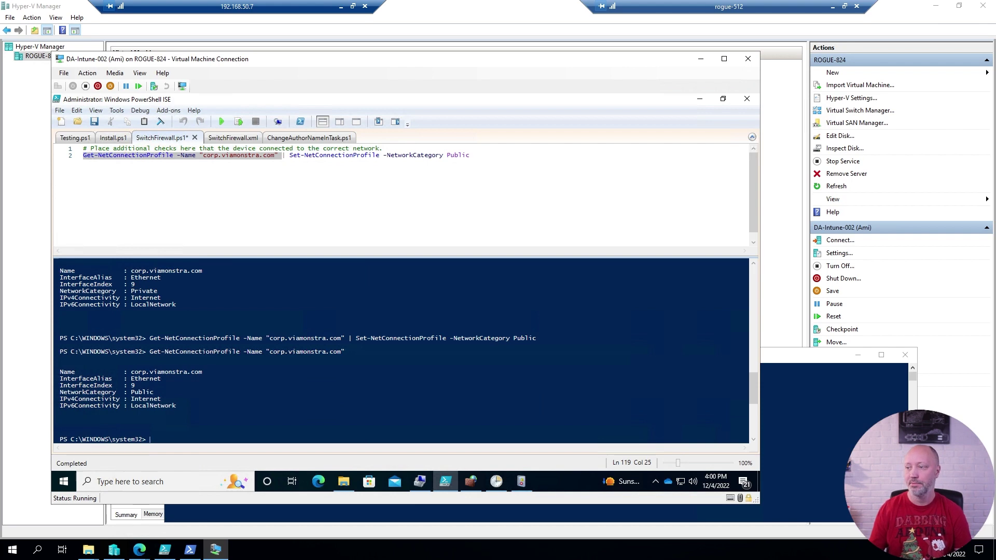
# Run the SwitchFirewall scheduled task manually and wait until its Status is back to Ready.
pyautogui.click(497, 483)
pyautogui.click(243, 207)
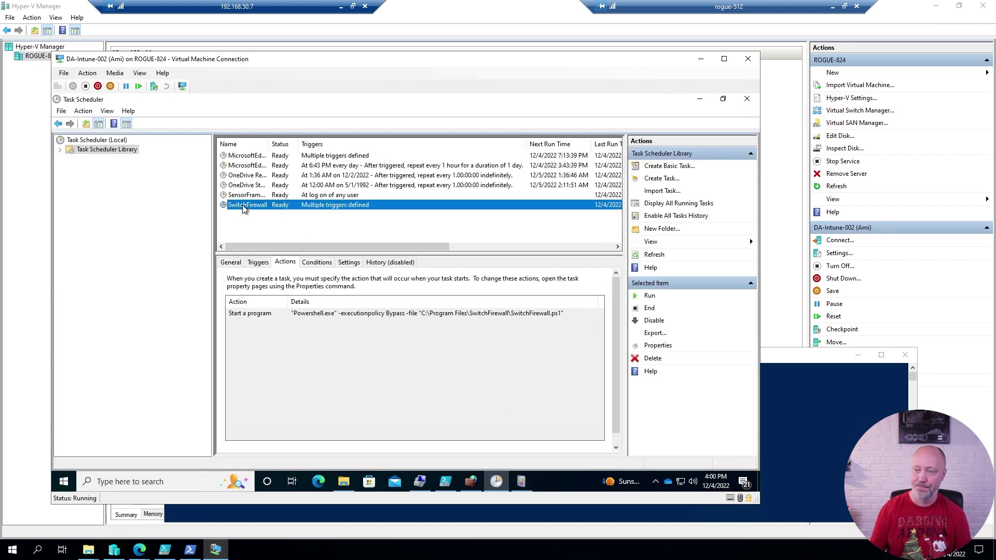
pyautogui.rightClick(243, 208)
pyautogui.click(258, 215)
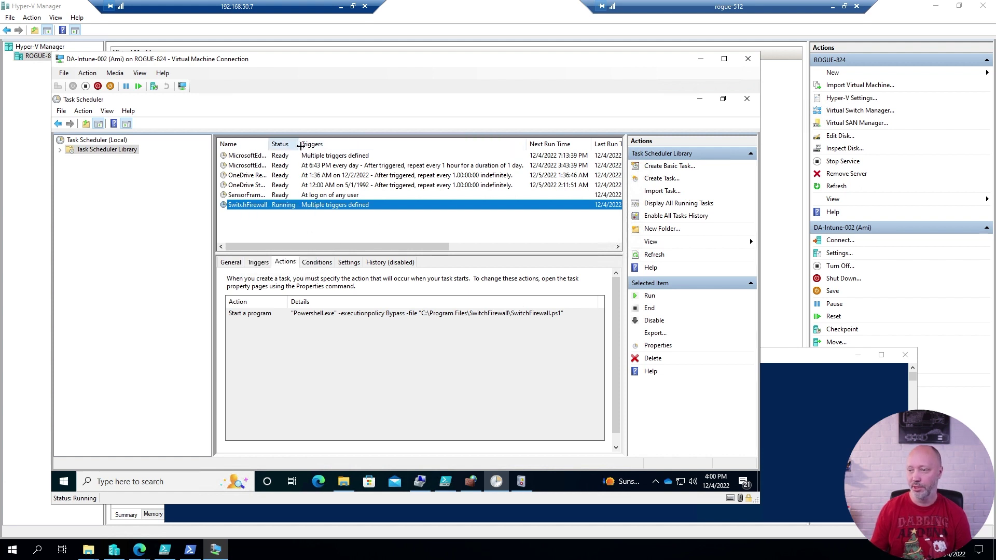
pyautogui.moveTo(299, 144); pyautogui.dragTo(333, 146)
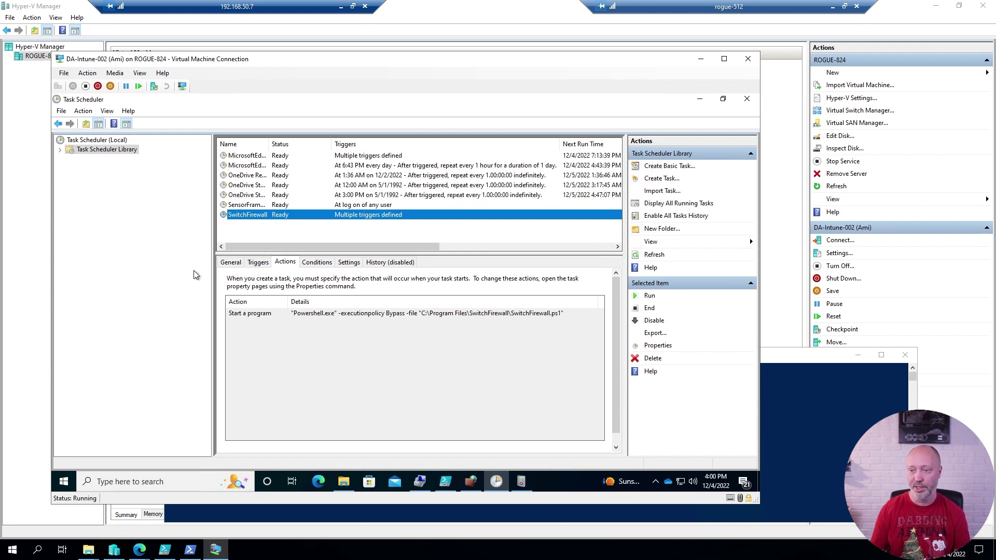
pyautogui.hotkey('alt', 'Tab')
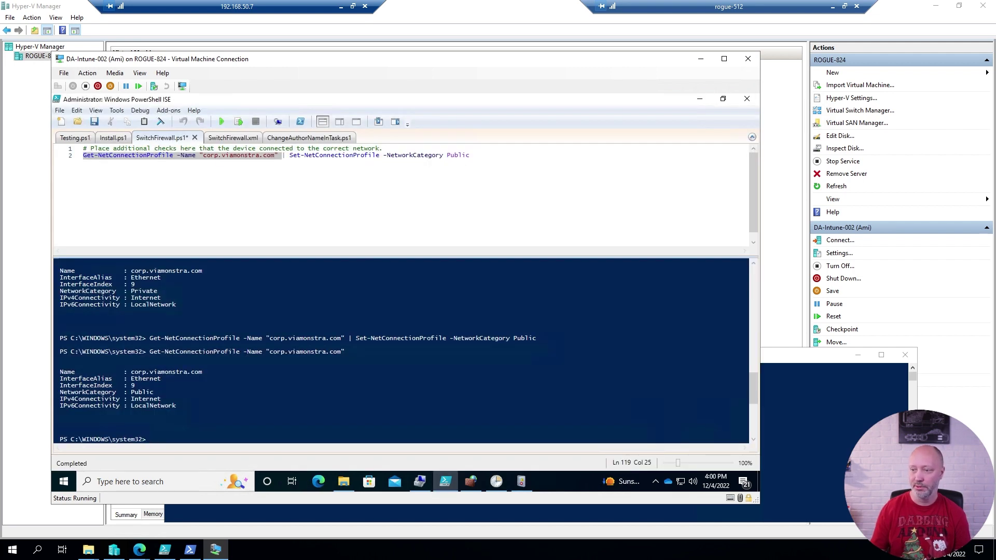
# Rerun Get-NetConnectionProfile (now Private) and repeat the port 3389 test, which now succeeds.
pyautogui.click(238, 122)
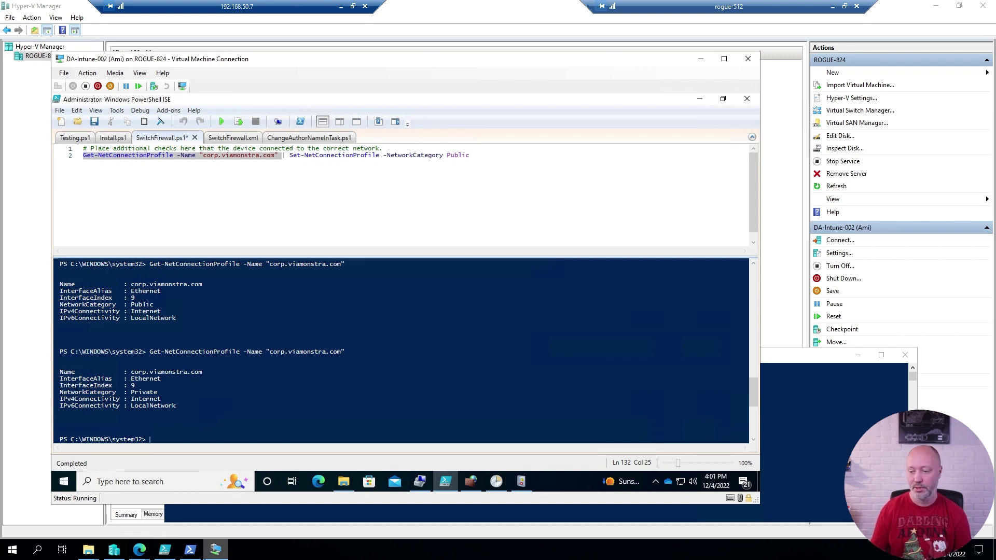
pyautogui.click(189, 549)
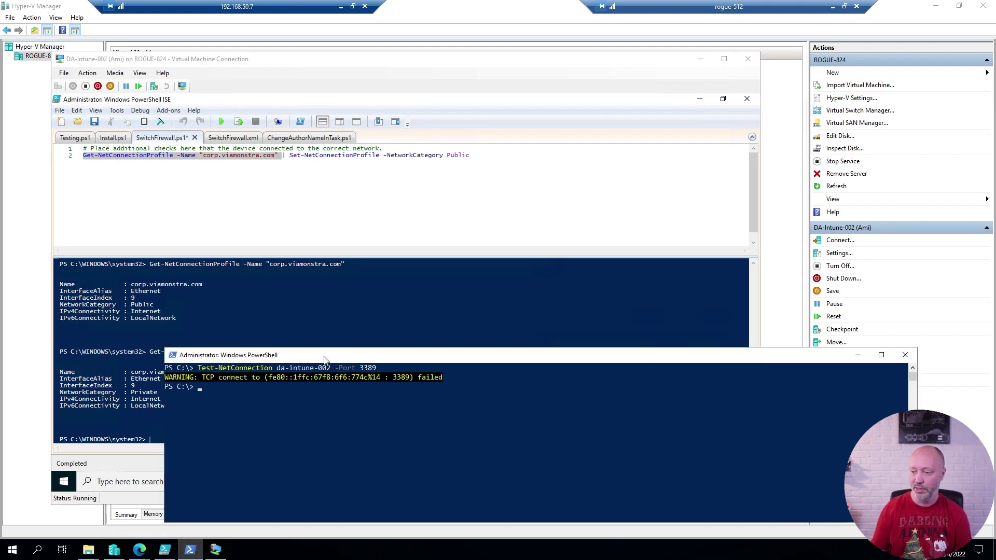
pyautogui.press('Up')
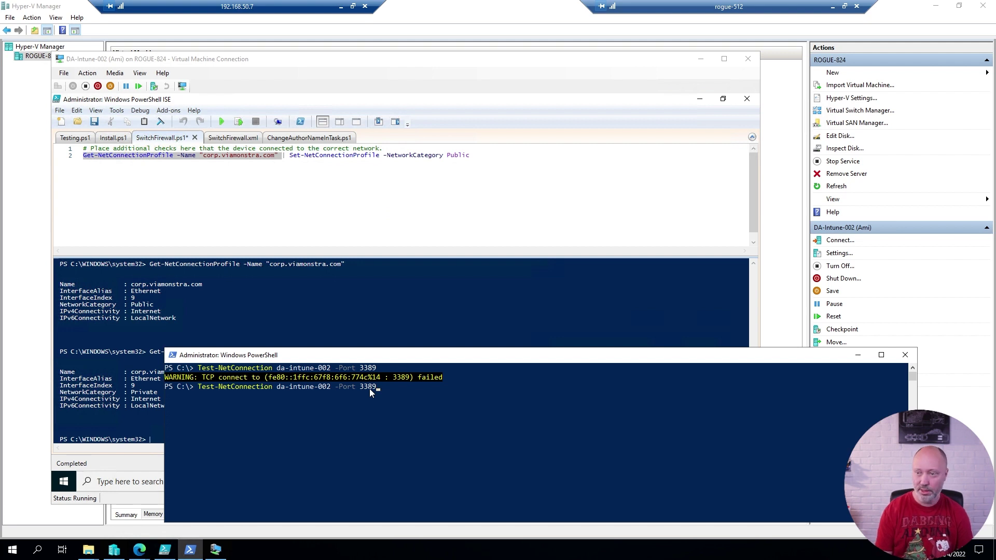
pyautogui.press('Return')
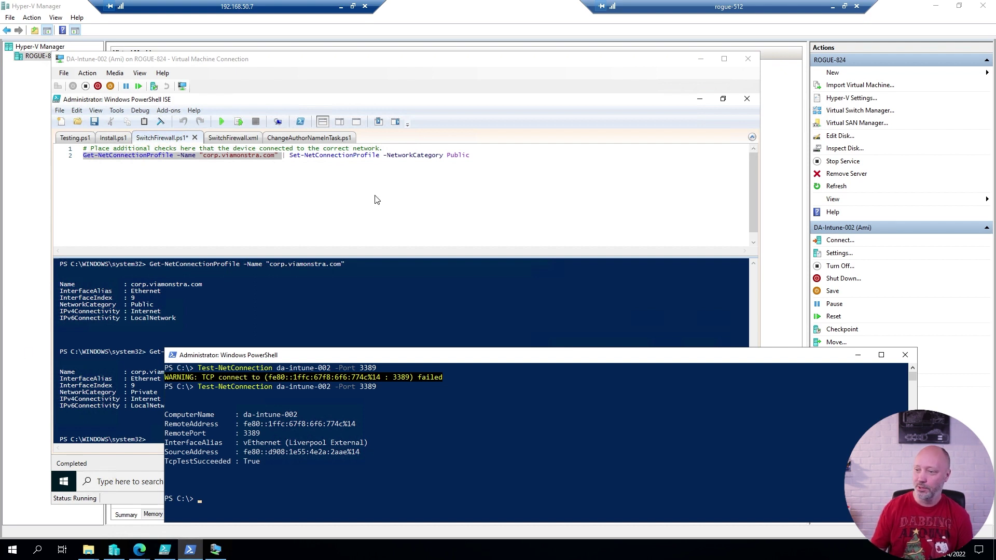
pyautogui.click(324, 155)
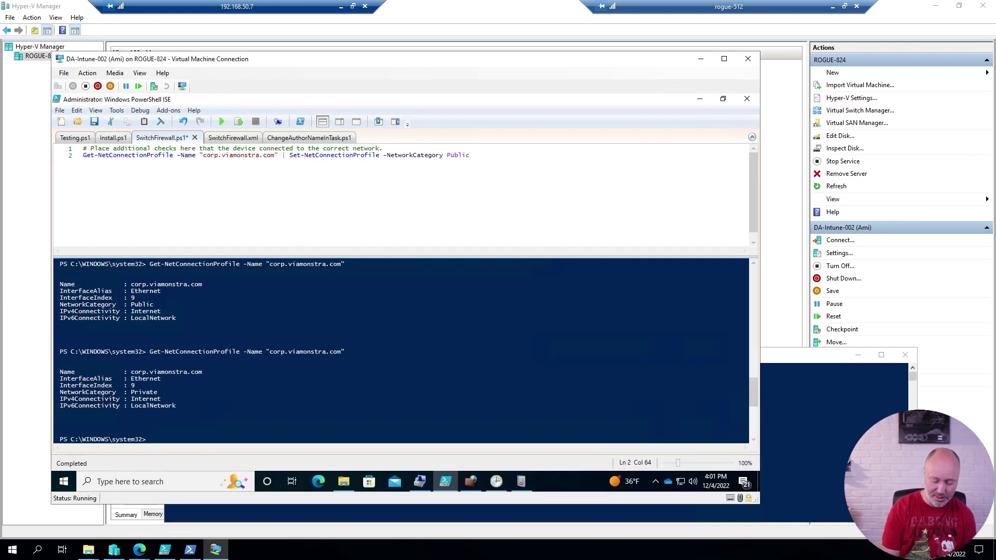
# In a new enlarged script, run a Get-NetFirewallRule query for the Allow Remote Desktop rule.
pyautogui.hotkey('ctrl', 'n')
pyautogui.write('Get-NetFirewallRule -DisplayName "*allow remote*"')
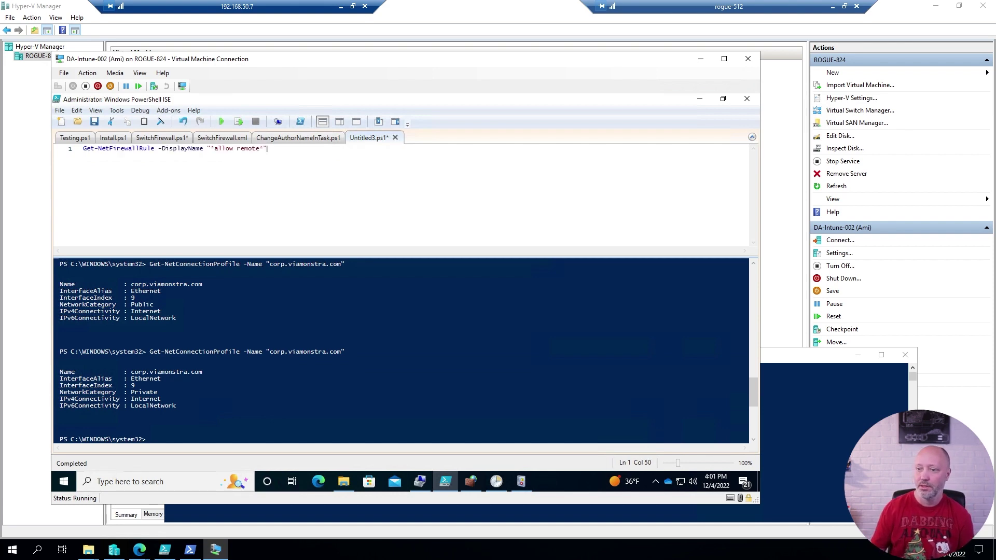
pyautogui.hotkey('ctrl', '+')
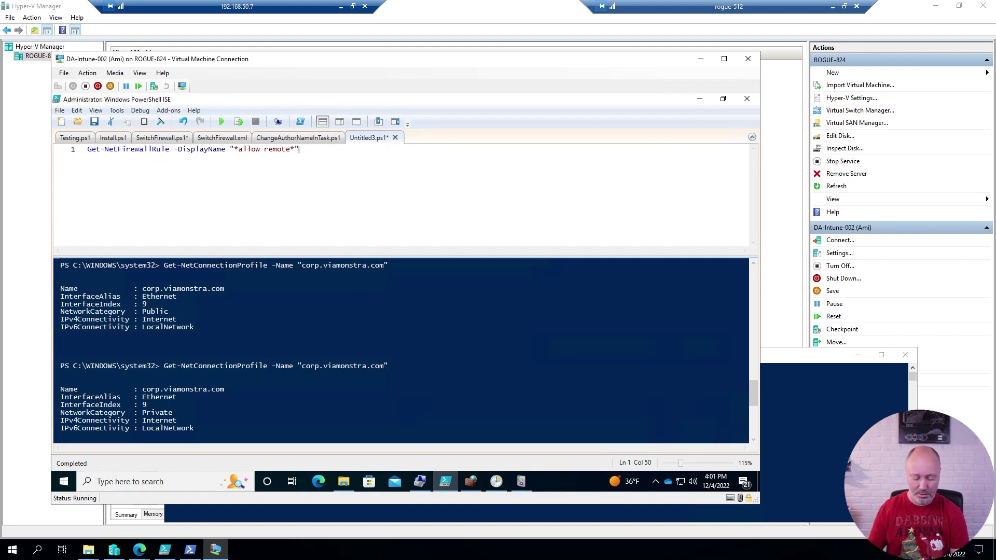
pyautogui.hotkey('ctrl', 'a')
pyautogui.press('F8')
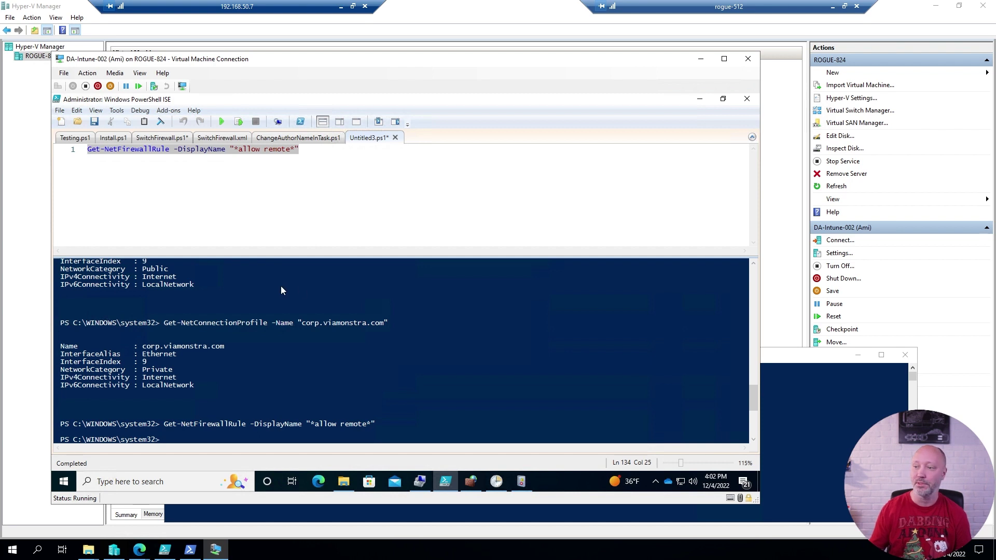
# Add a second line querying with -PolicyStore ActiveStore and run it to list the Mdm rule.
pyautogui.click(312, 156)
pyautogui.press('Return')
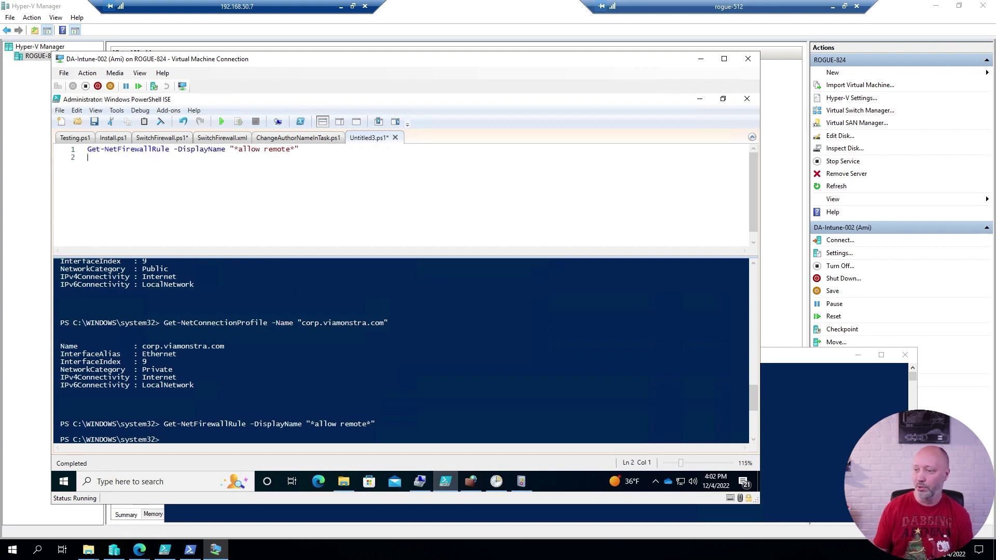
pyautogui.write('Get-NetFirewallRule -PolicyStore ActiveStore -DisplayName "*allow remote*"')
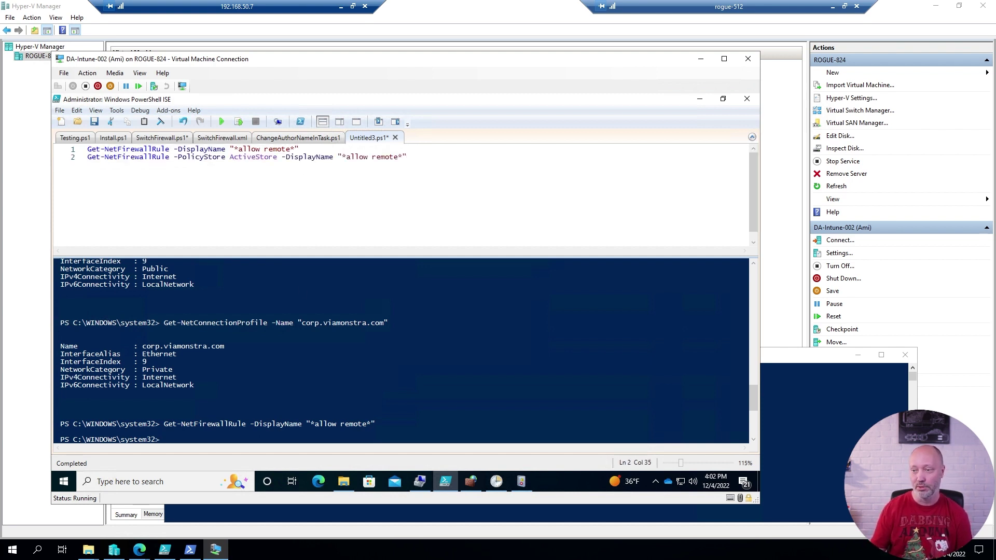
pyautogui.moveTo(173, 157); pyautogui.dragTo(278, 157)
pyautogui.click(368, 156)
pyautogui.click(390, 157)
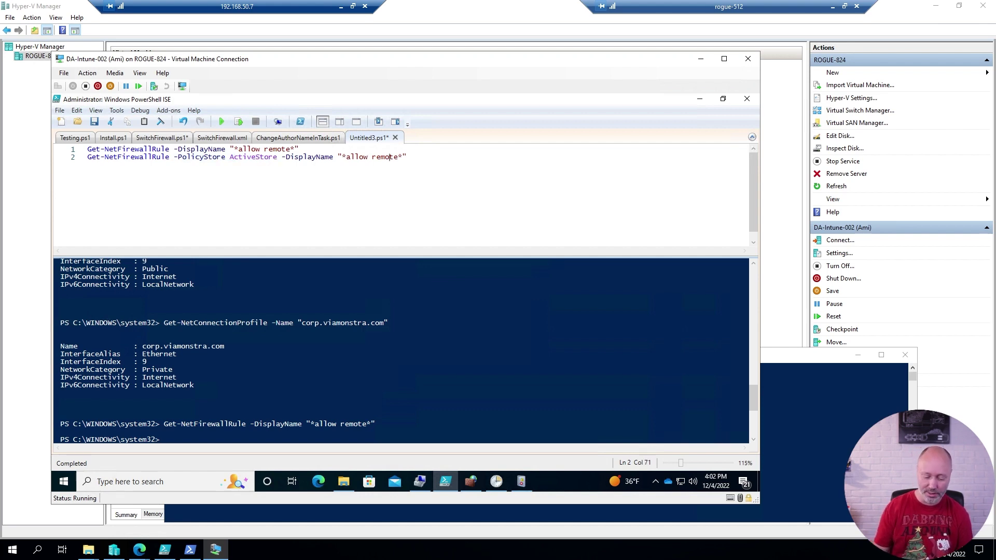
pyautogui.press('F8')
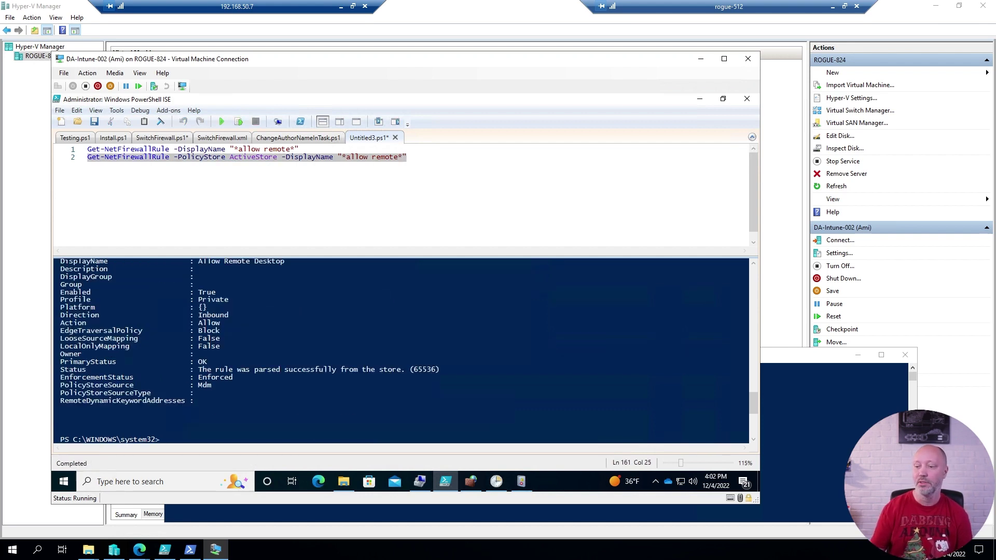
pyautogui.scroll(2, 404, 351)
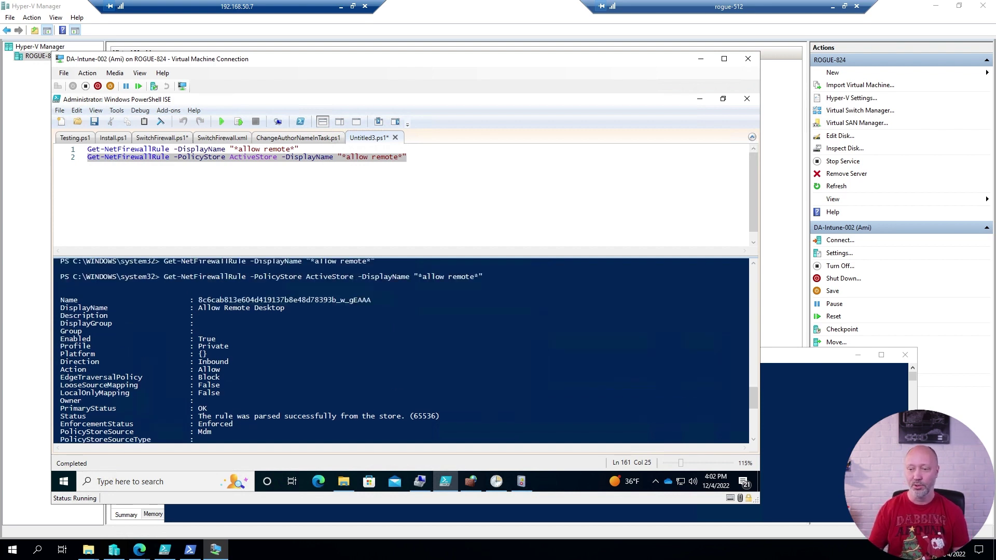
pyautogui.scroll(-2, 404, 351)
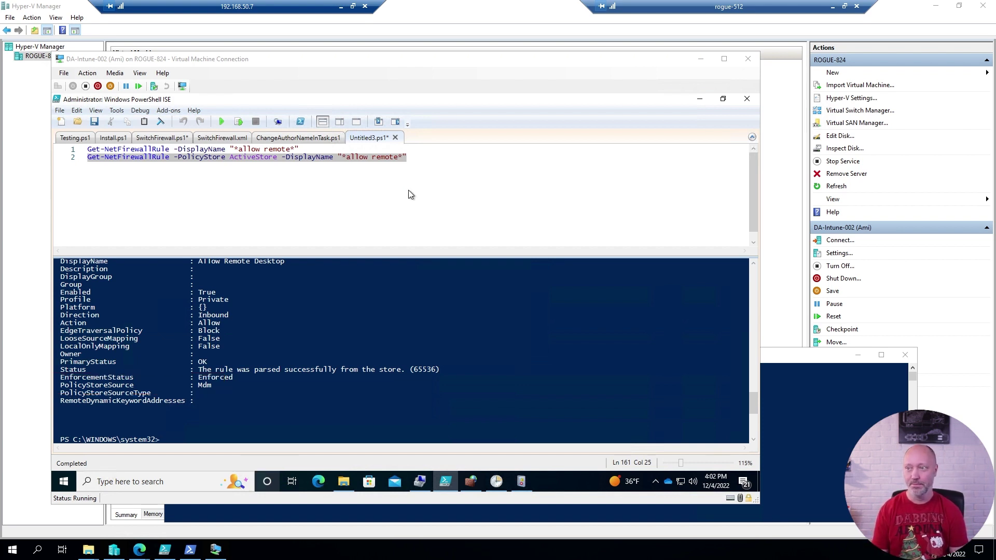
# Launch Remote Desktop Connection with mstsc and connect to DA-INTUNE-002.
pyautogui.click(341, 7)
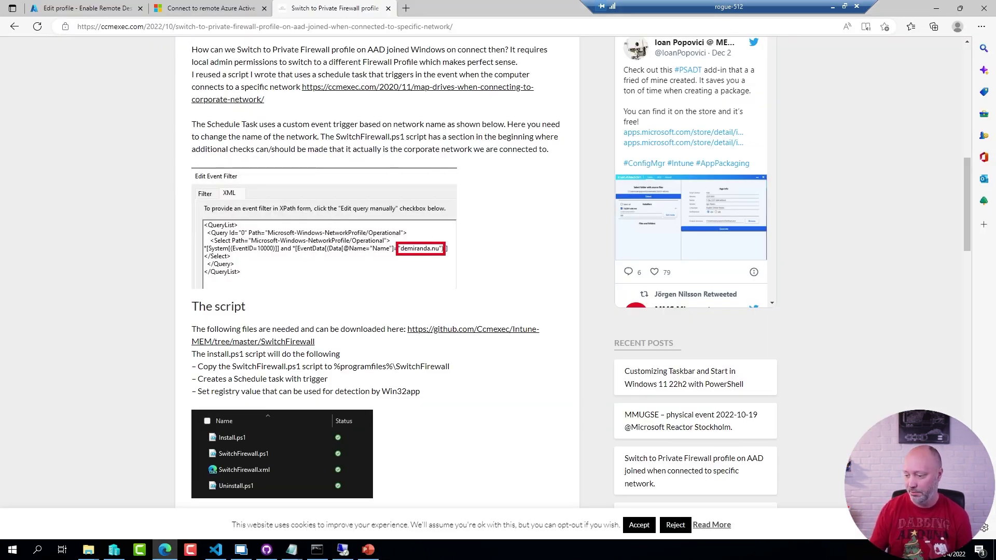
pyautogui.press('super+r')
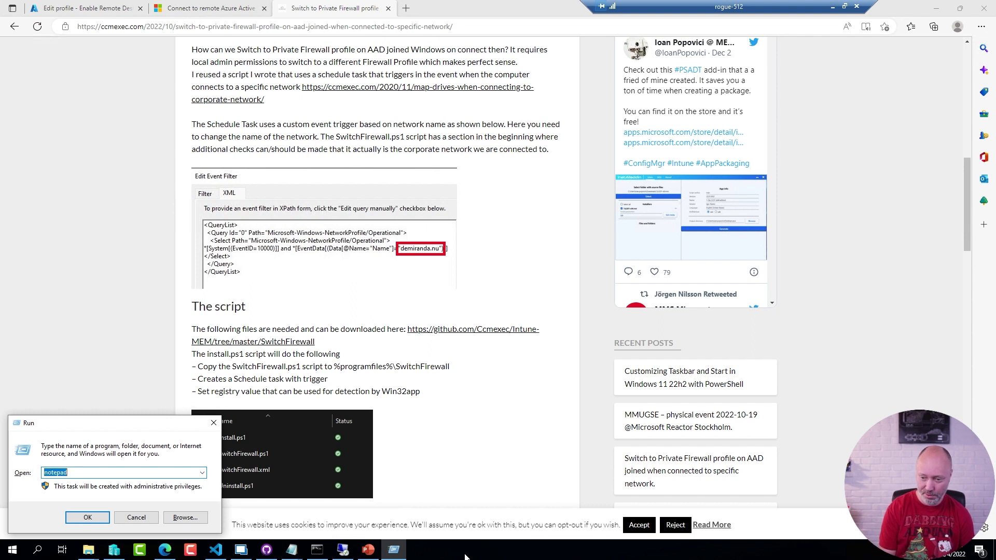
pyautogui.write('mstst')
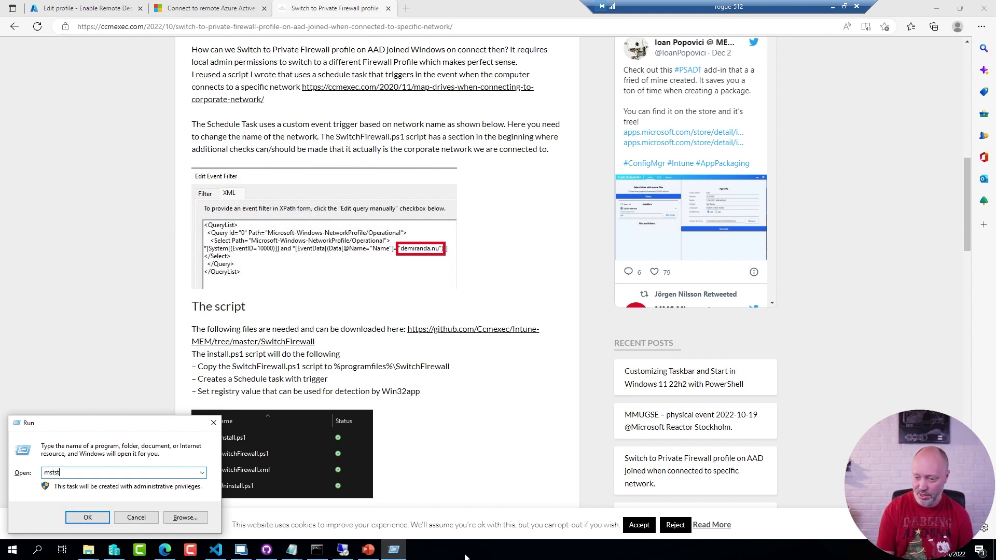
pyautogui.press('BackSpace')
pyautogui.write('c')
pyautogui.press('Return')
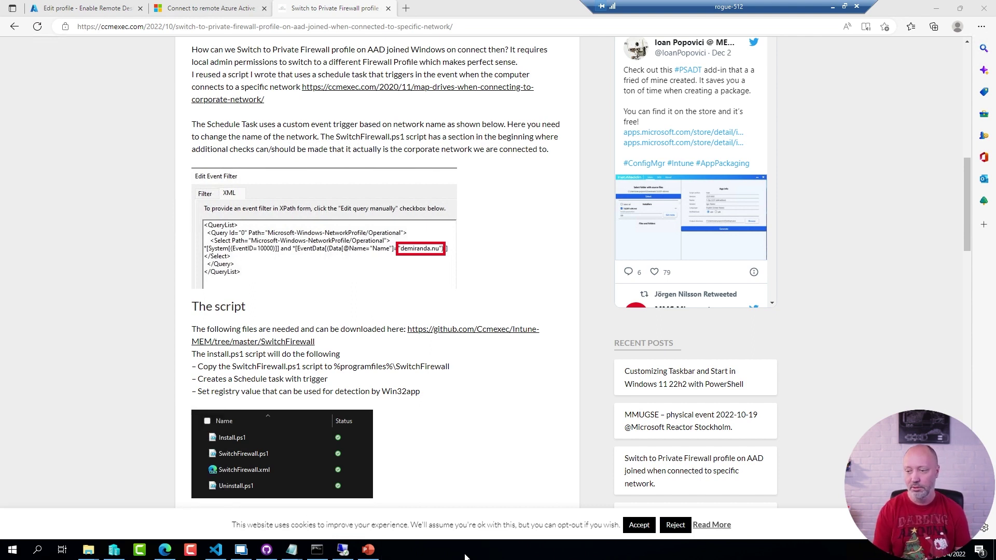
pyautogui.press('End')
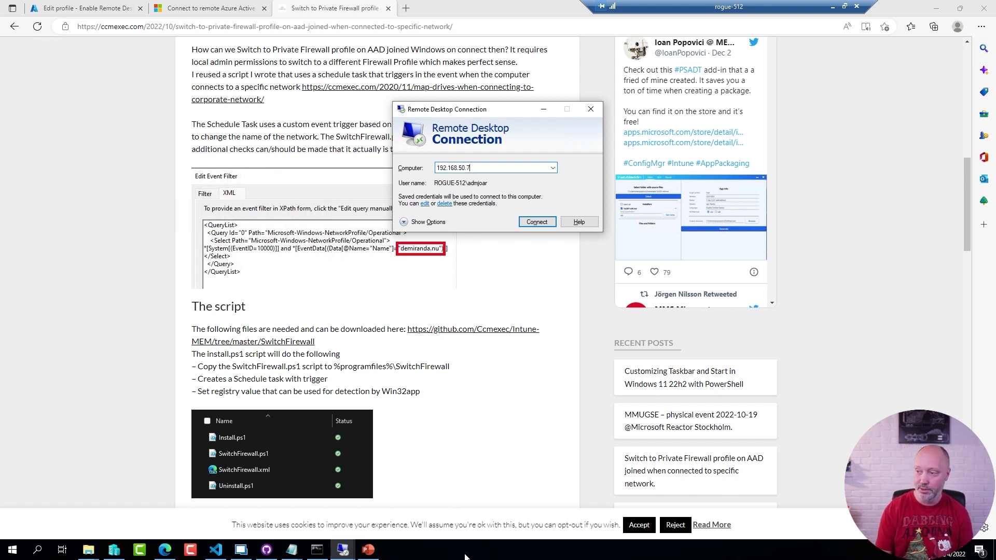
pyautogui.hotkey('ctrl', 'a')
pyautogui.write('da-')
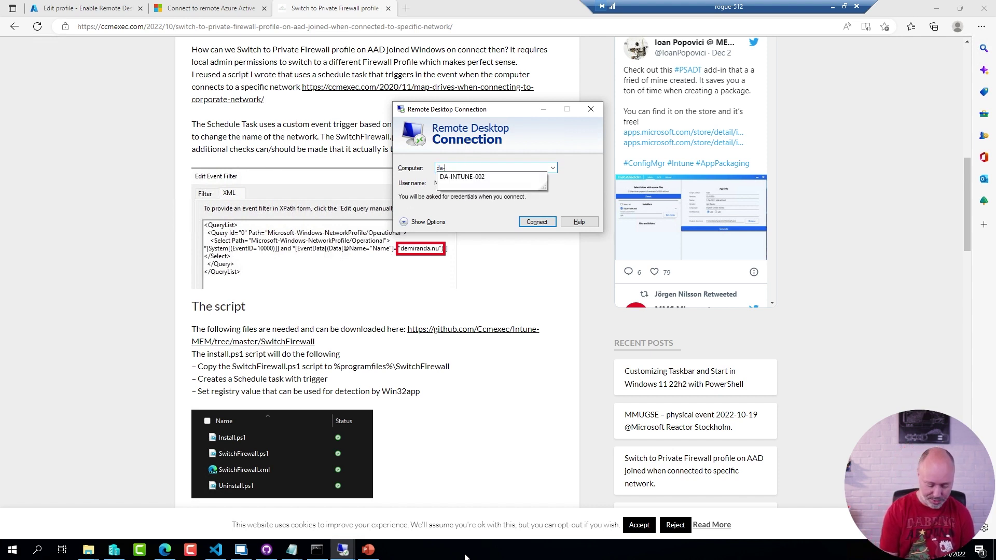
pyautogui.write('intune-')
pyautogui.press('Down')
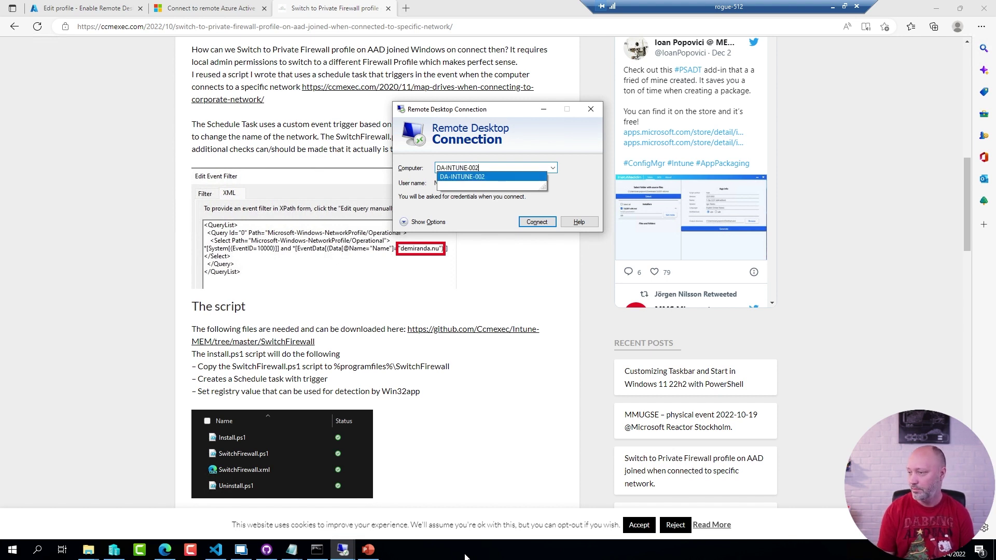
pyautogui.press('Return')
pyautogui.press('Return')
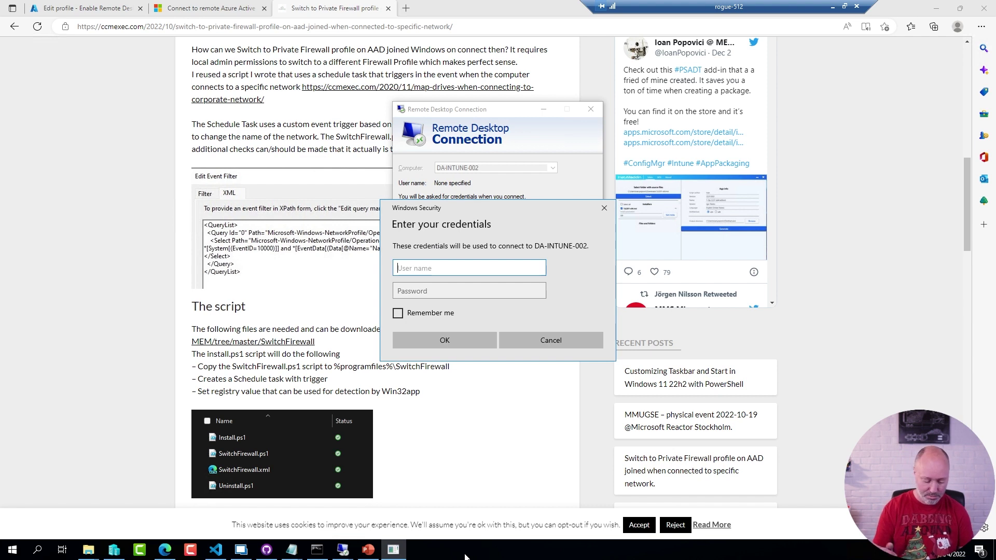
# Sign in with an .\azuread account user name and password; the logon attempt fails.
pyautogui.write('.')
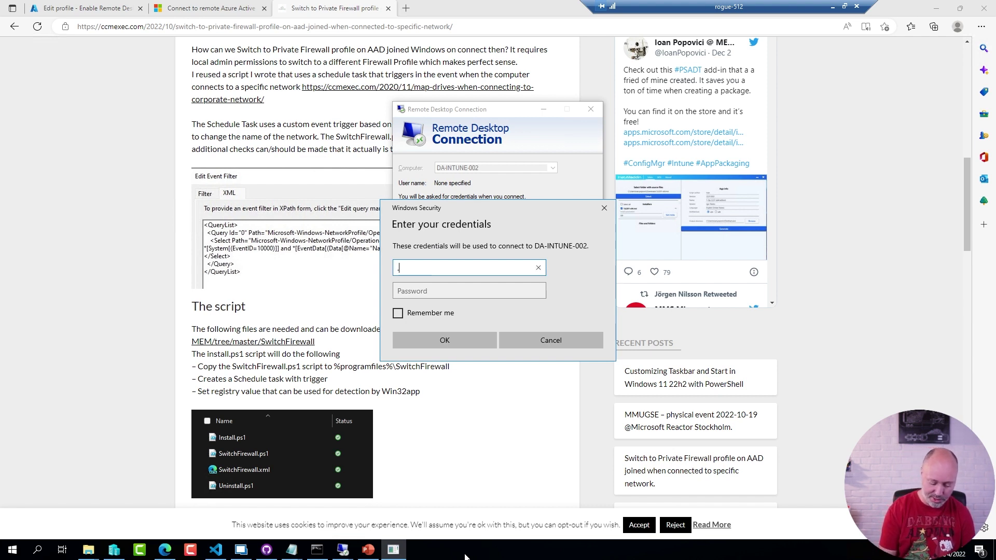
pyautogui.write('\\azaure\\')
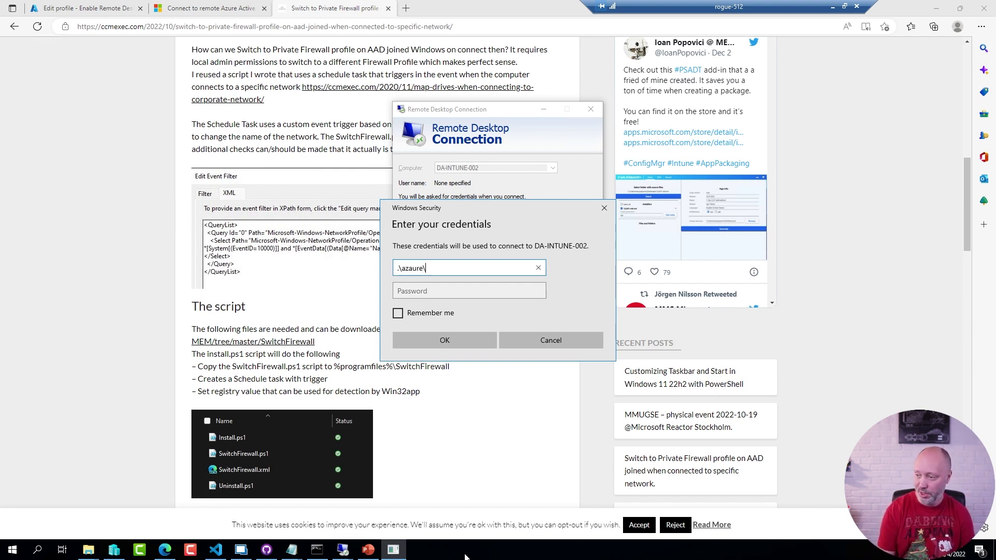
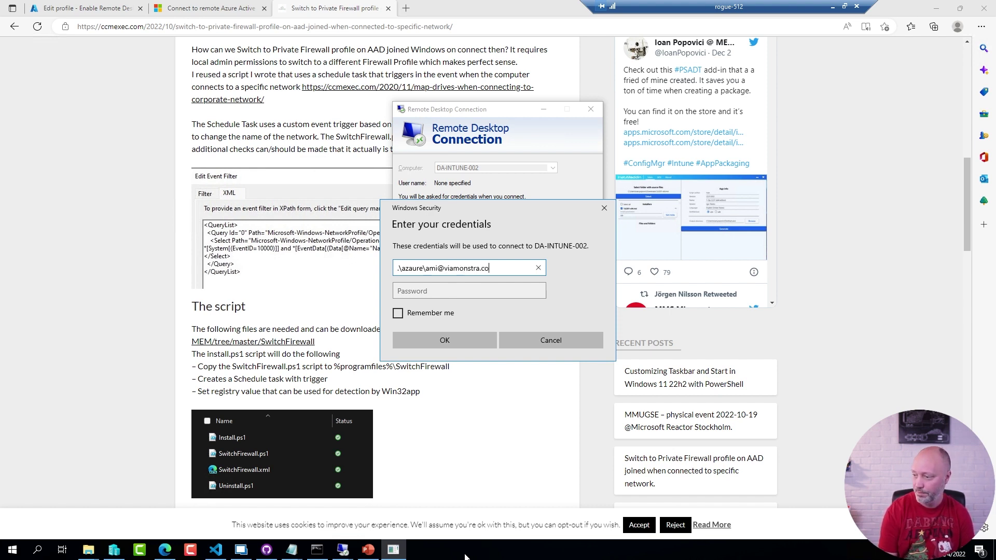
pyautogui.press('Tab')
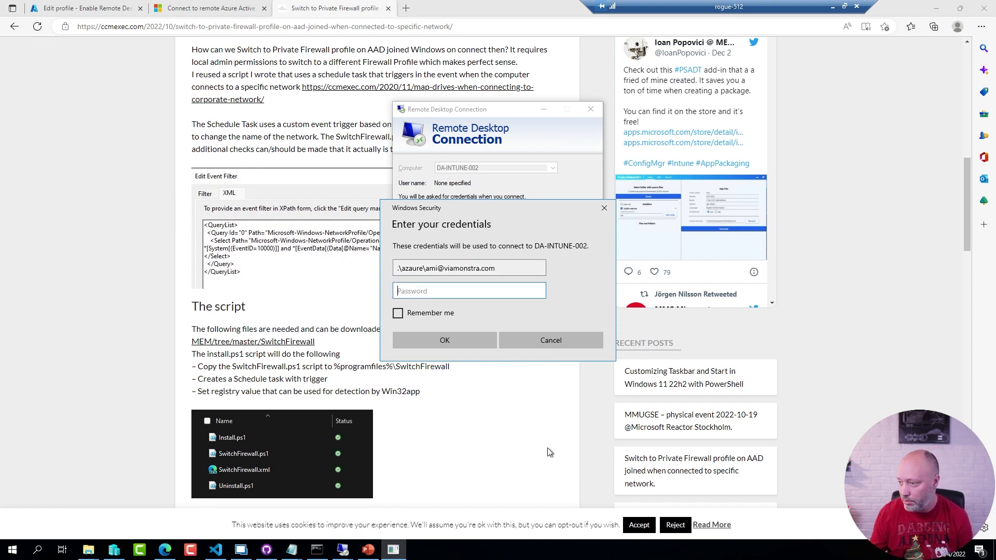
pyautogui.click(424, 269)
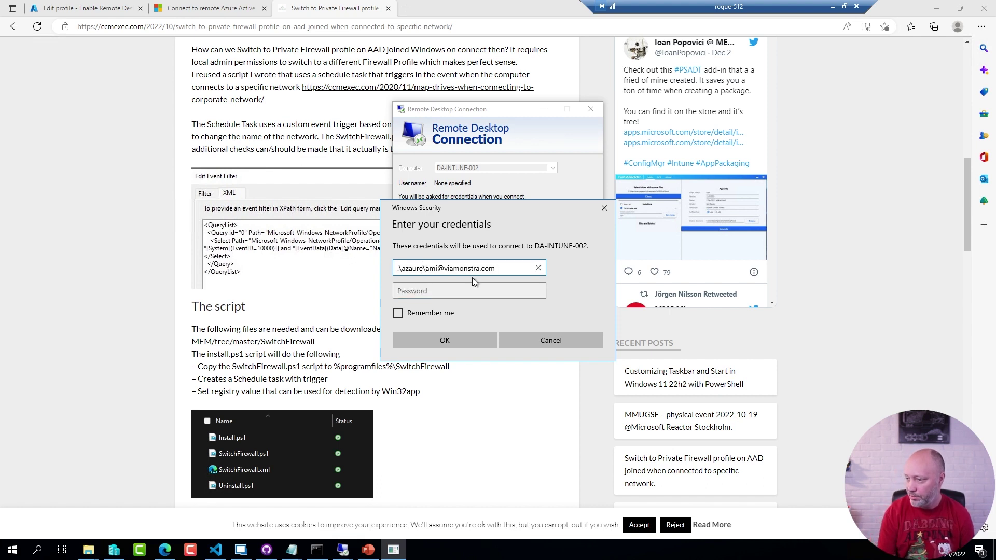
pyautogui.press('BackSpace')
pyautogui.press('BackSpace')
pyautogui.press('BackSpace')
pyautogui.press('BackSpace')
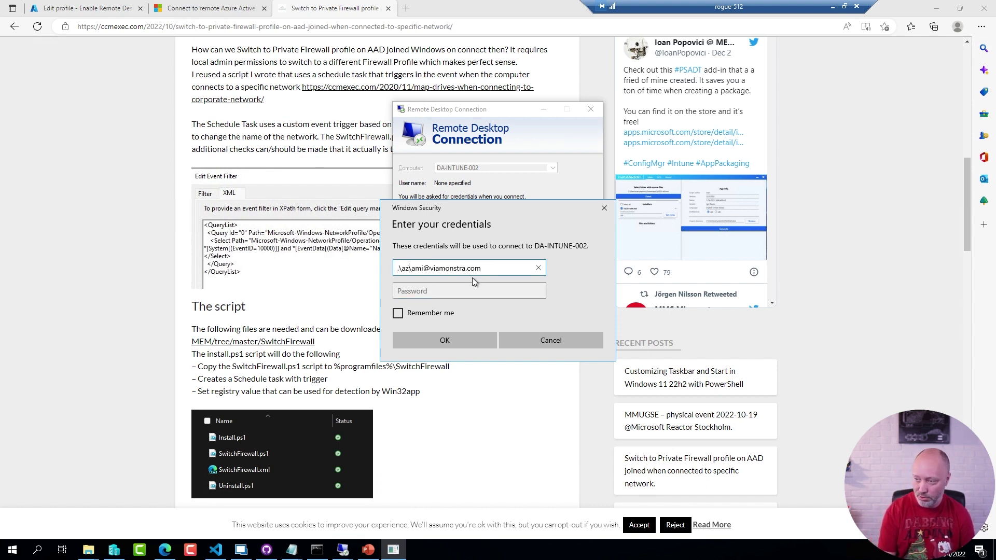
pyautogui.write('uread')
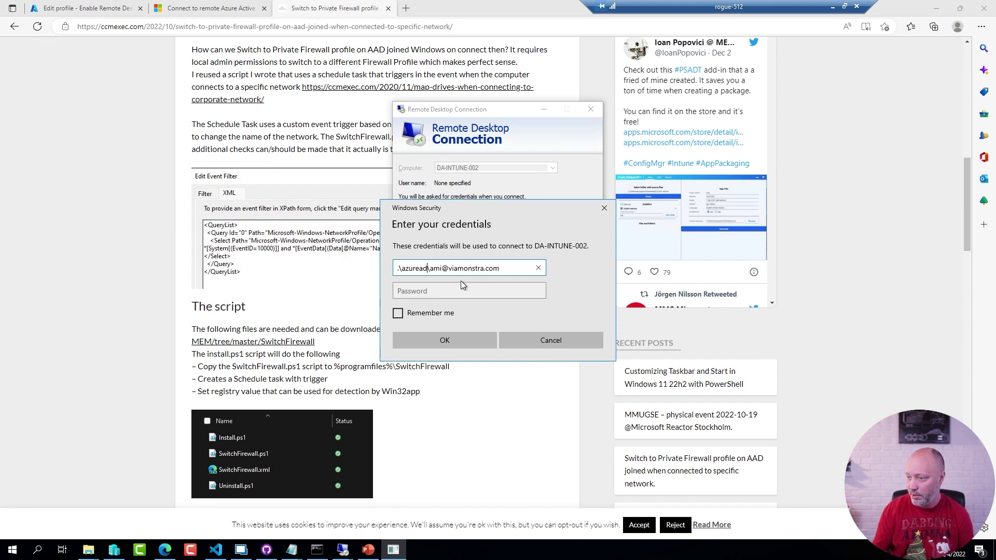
pyautogui.click(453, 291)
pyautogui.write('********')
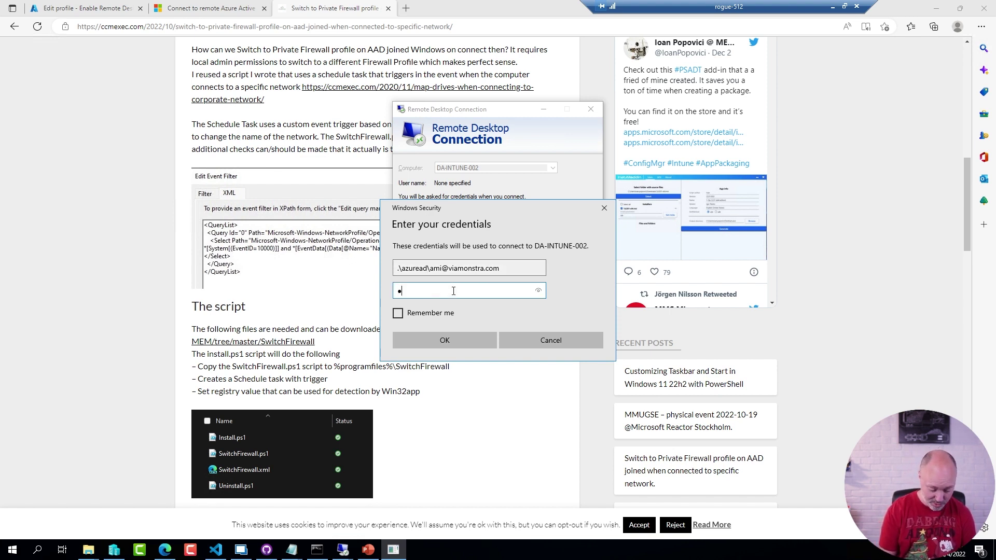
pyautogui.write('****')
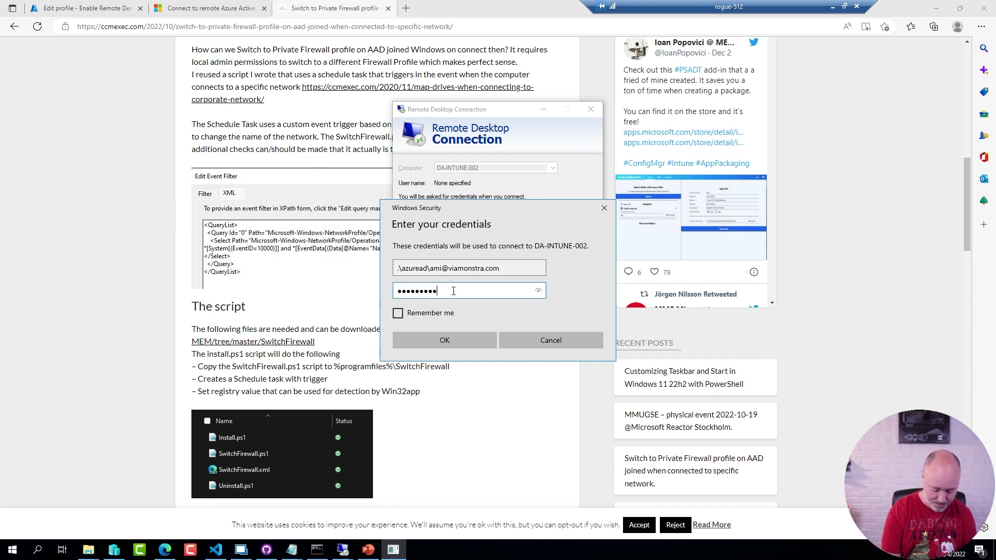
pyautogui.click(452, 340)
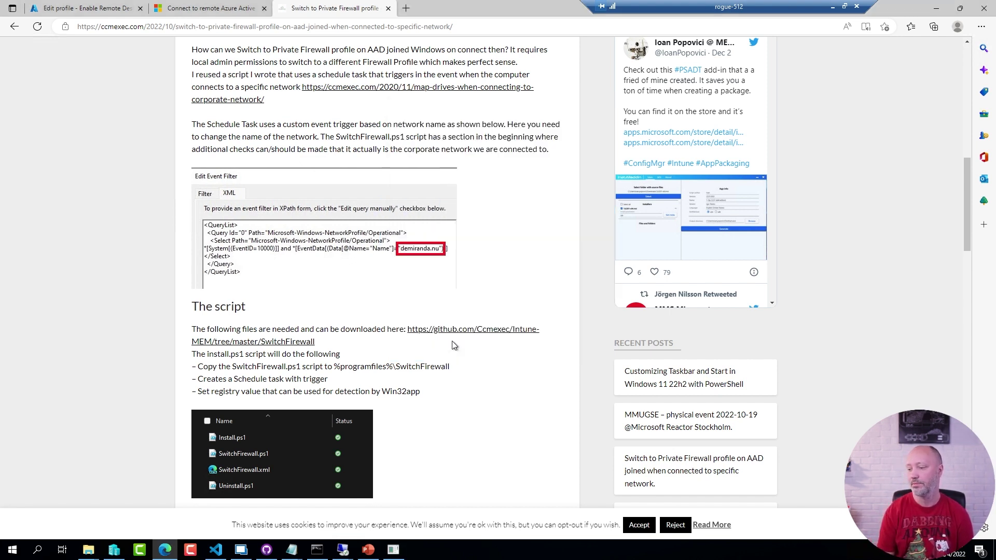
pyautogui.click(392, 550)
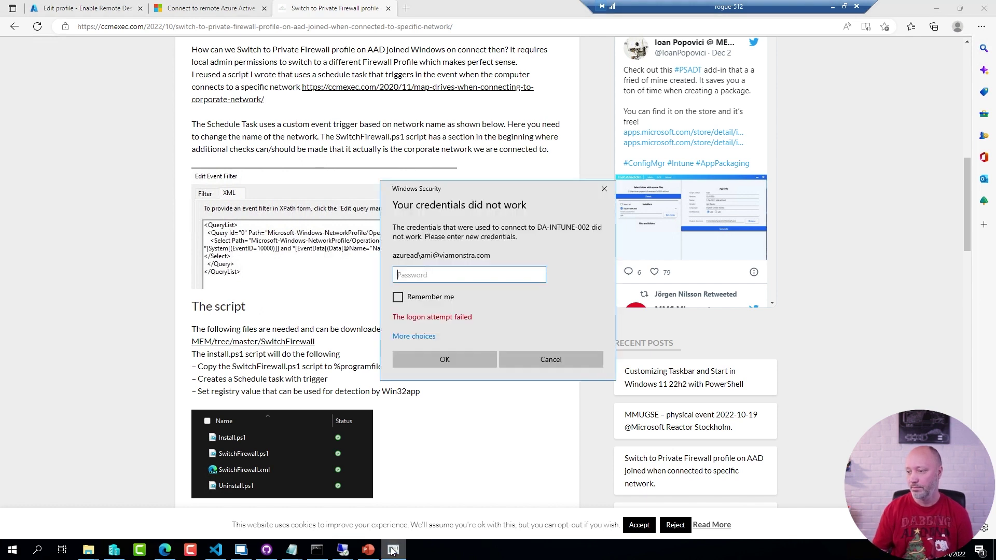
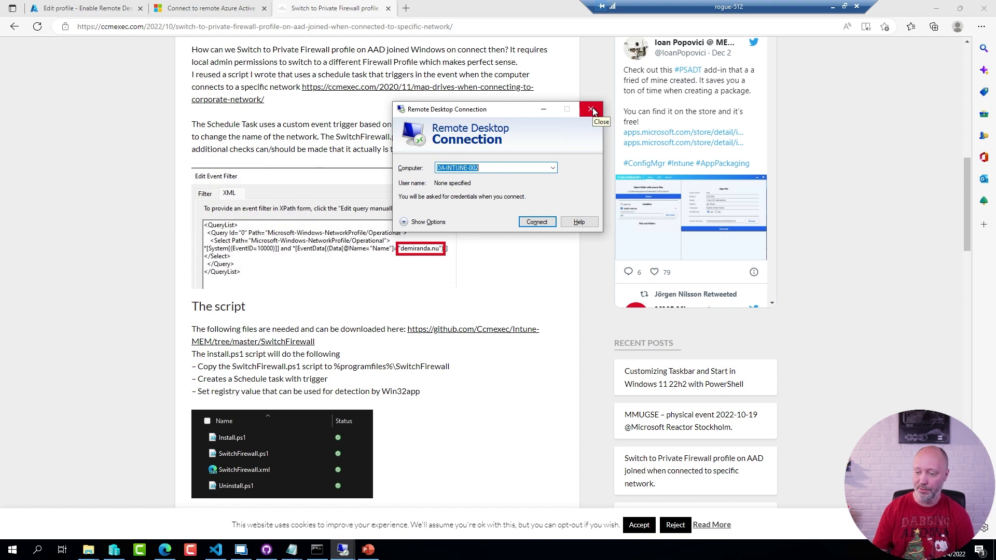
# Close the Remote Desktop Connection dialog and bring the NetworkProfiles Explorer window forward.
pyautogui.click(593, 109)
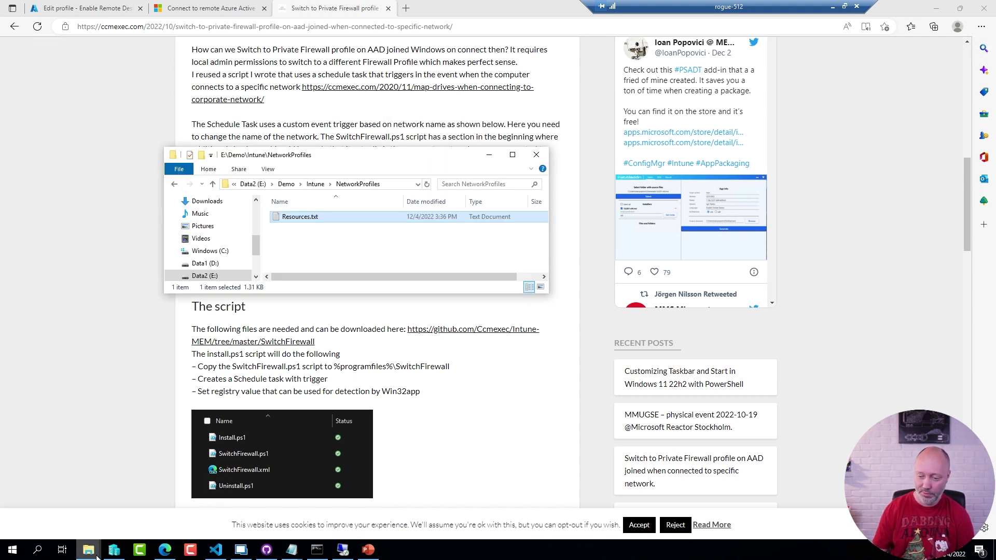
pyautogui.moveTo(90, 553)
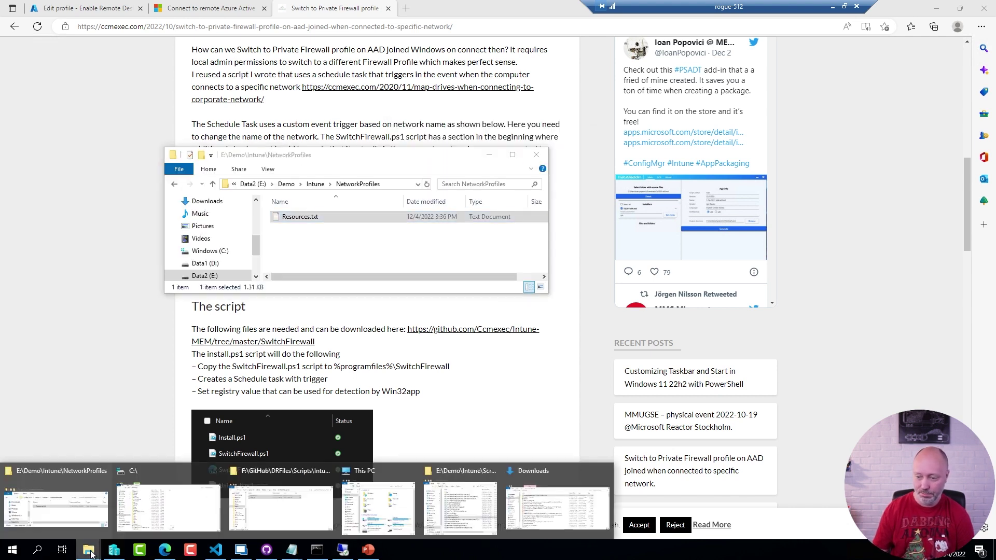
pyautogui.click(78, 513)
# Go up to E:\Demo\Intune, enter RemoteDesktop, and bring up the options for DA-INTUNE-002.rdp.
pyautogui.click(315, 185)
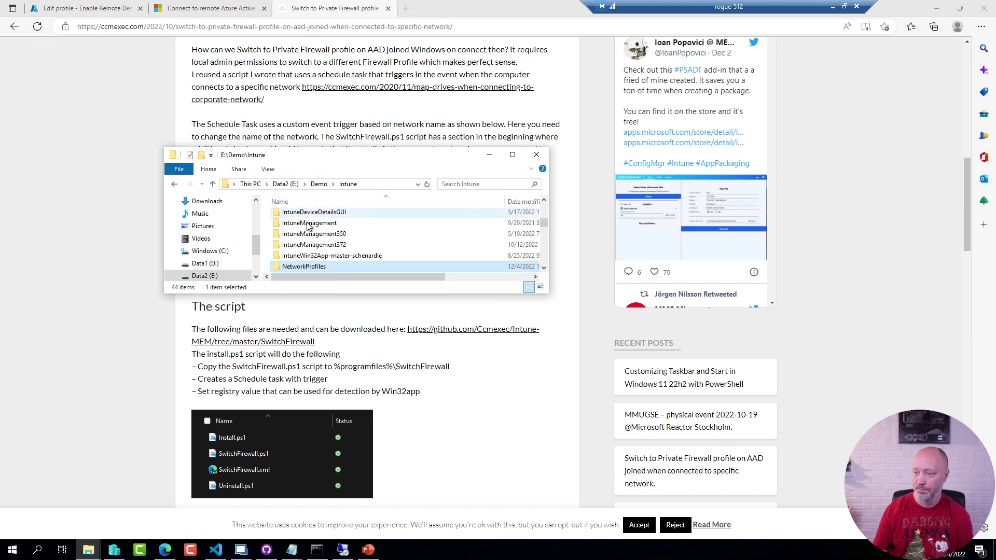
pyautogui.scroll(-2, 314, 251)
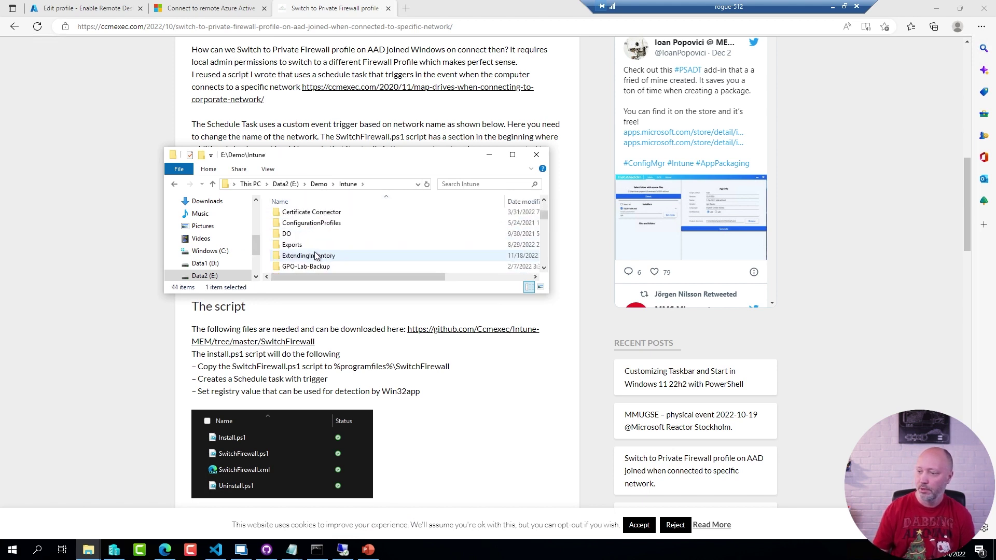
pyautogui.scroll(-3, 314, 251)
pyautogui.scroll(-3, 316, 254)
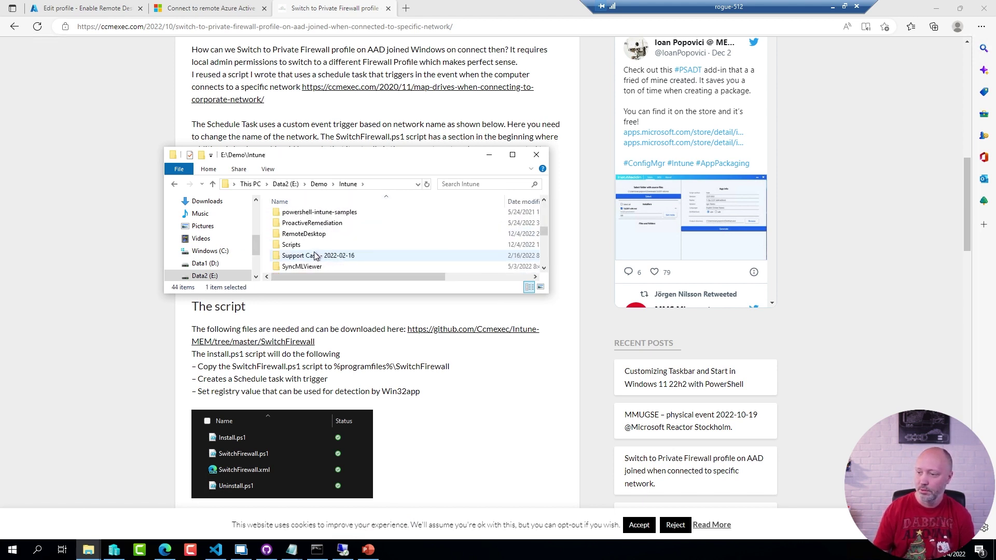
pyautogui.doubleClick(329, 226)
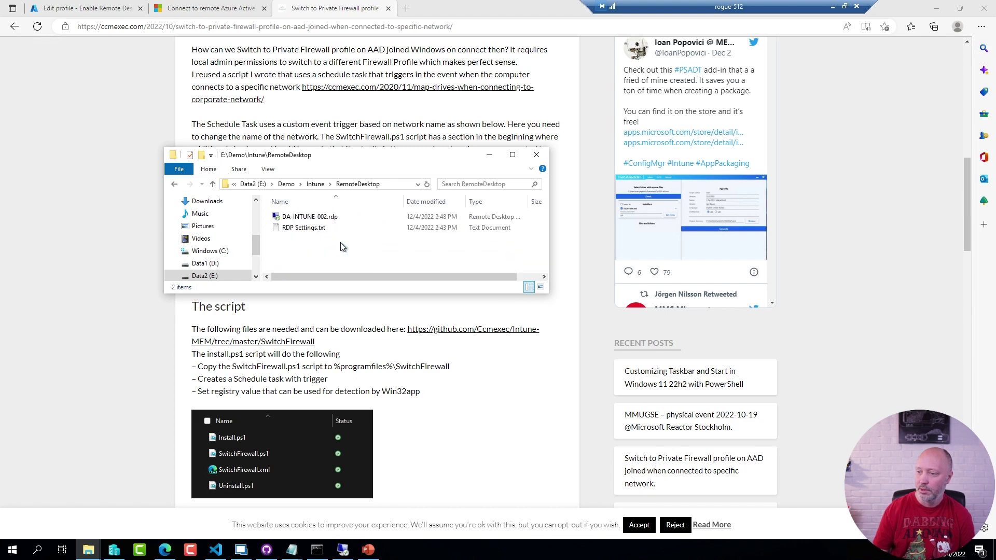
pyautogui.rightClick(326, 218)
# Open DA-INTUNE-002.rdp in Notepad++ and find and select the authentication level line.
pyautogui.moveTo(421, 284)
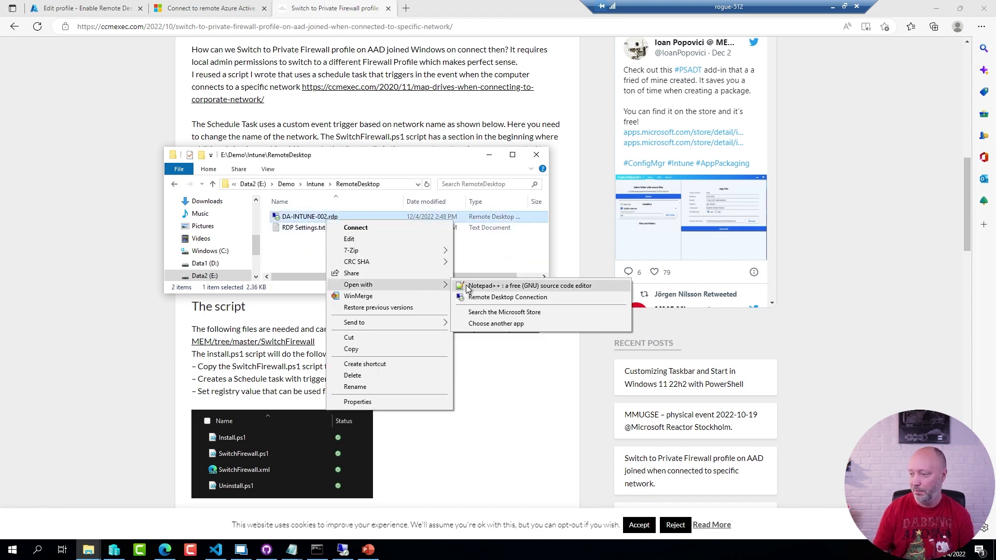
pyautogui.click(468, 285)
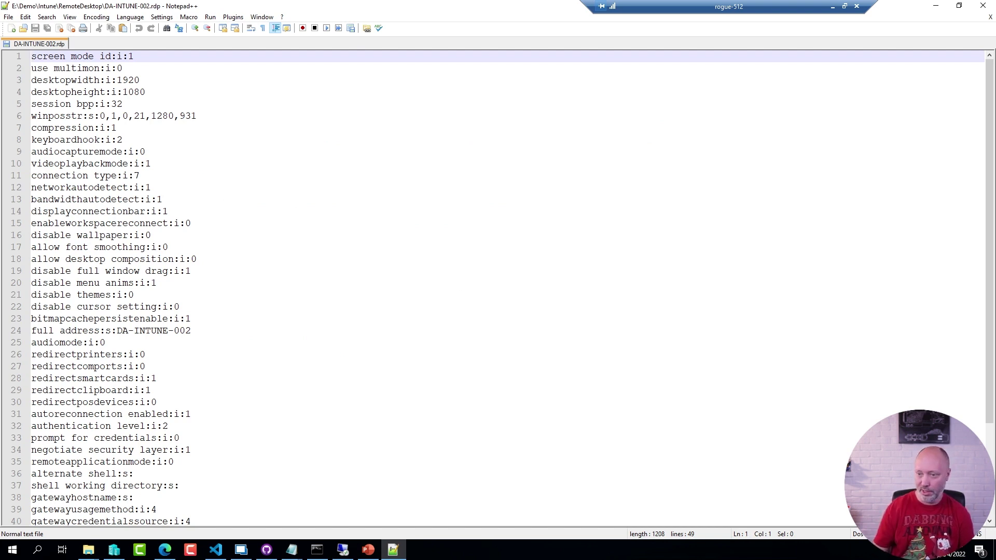
pyautogui.click(294, 236)
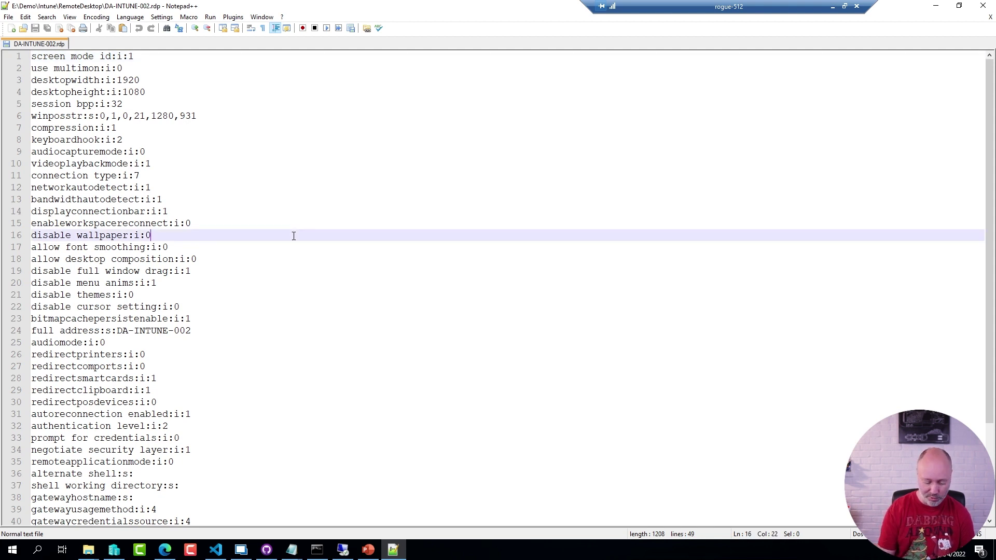
pyautogui.hotkey('ctrl', 'Home')
pyautogui.hotkey('ctrl', 'f')
pyautogui.write('authentication')
pyautogui.press('Return')
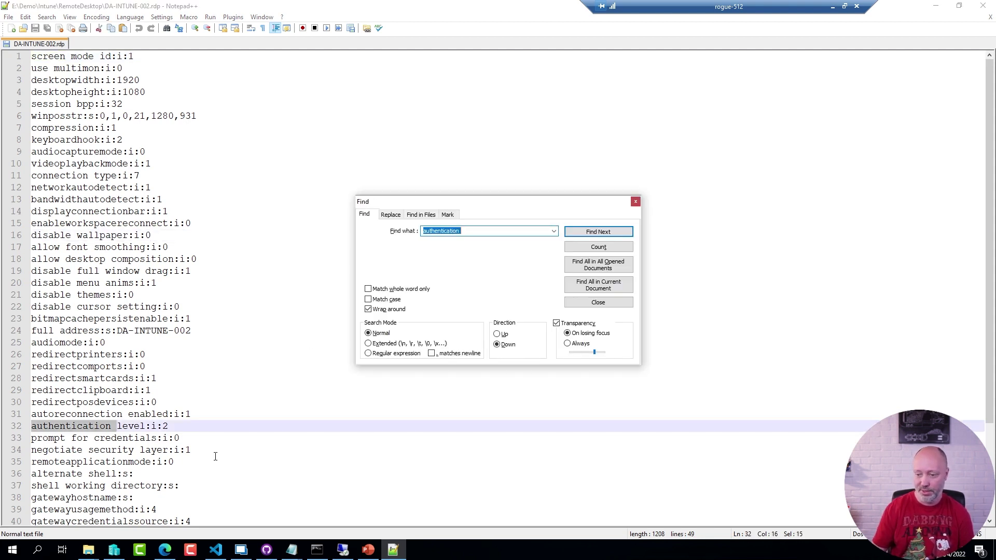
pyautogui.click(184, 426)
pyautogui.hotkey('shift', 'Home')
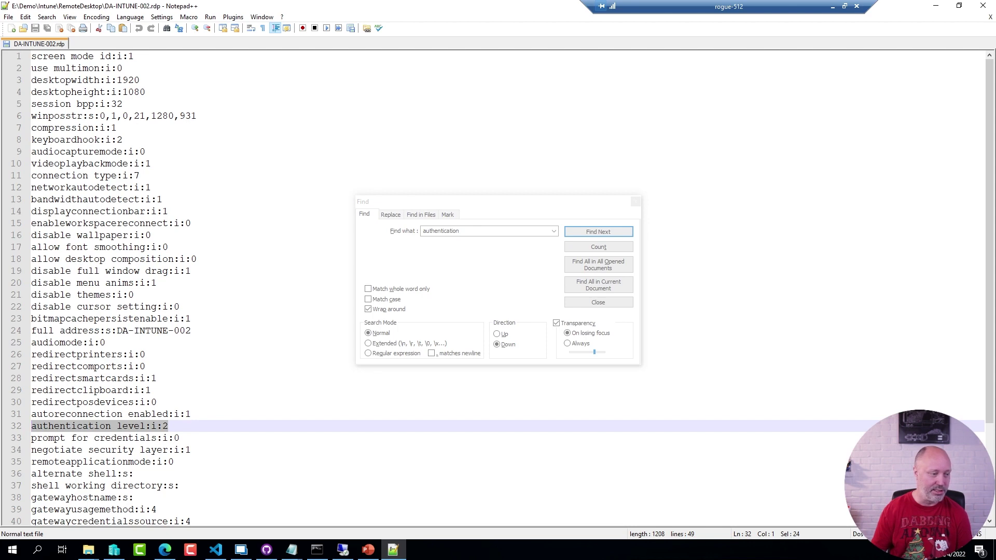
# Search from the top for enablecredsspsupport:i:0 and briefly highlight lines 48–49.
pyautogui.click(521, 250)
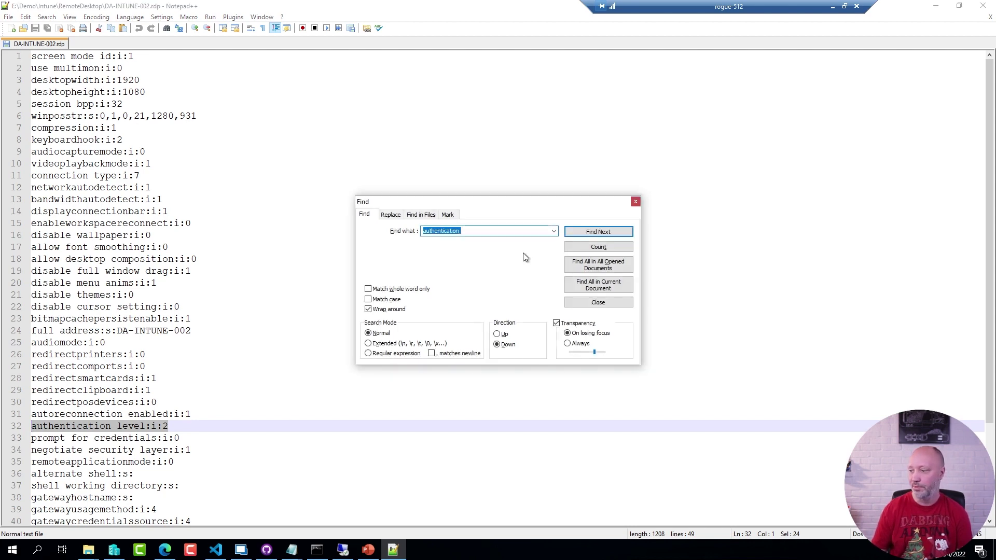
pyautogui.press('Escape')
pyautogui.hotkey('ctrl', 'Home')
pyautogui.hotkey('ctrl', 'f')
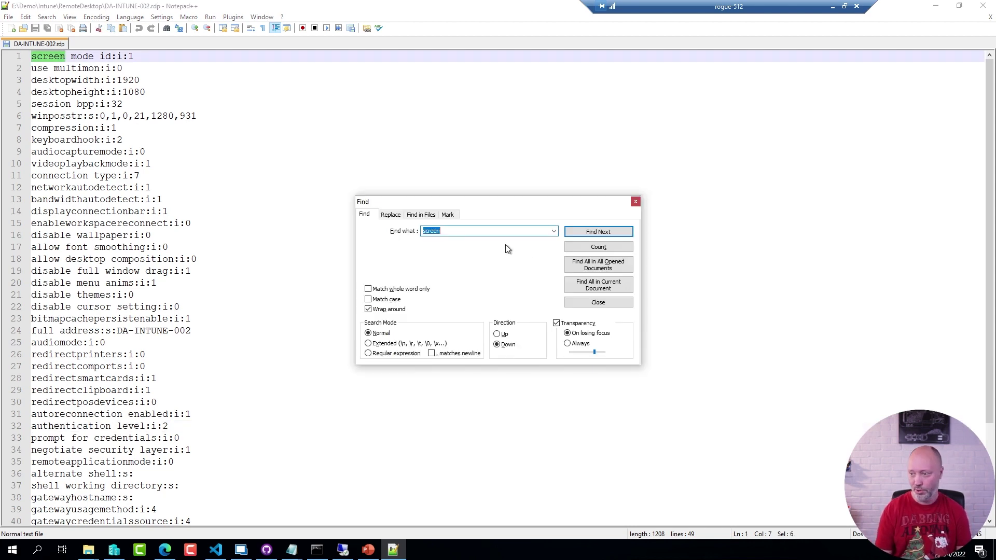
pyautogui.write('enablecredsspsupport:i:0')
pyautogui.press('Return')
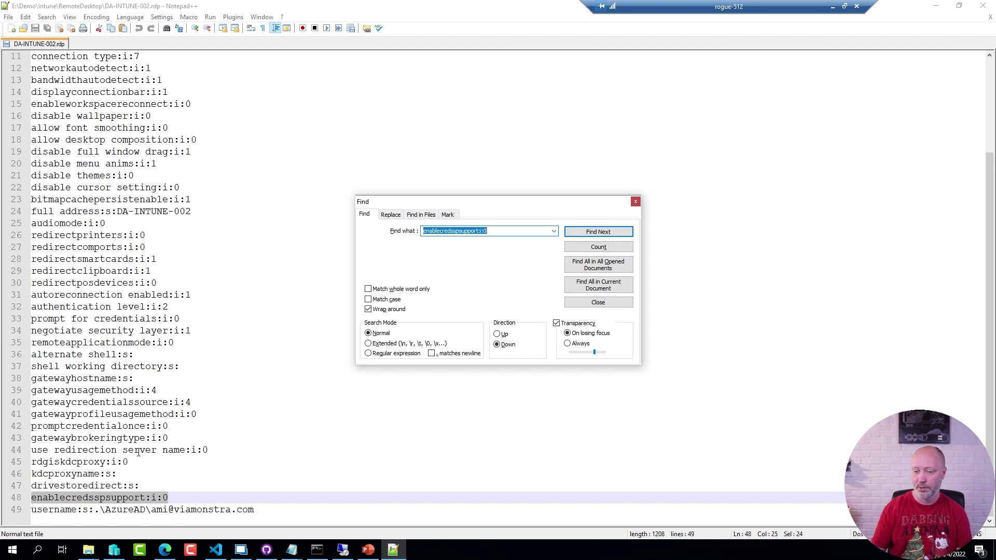
pyautogui.moveTo(19, 487); pyautogui.dragTo(289, 524)
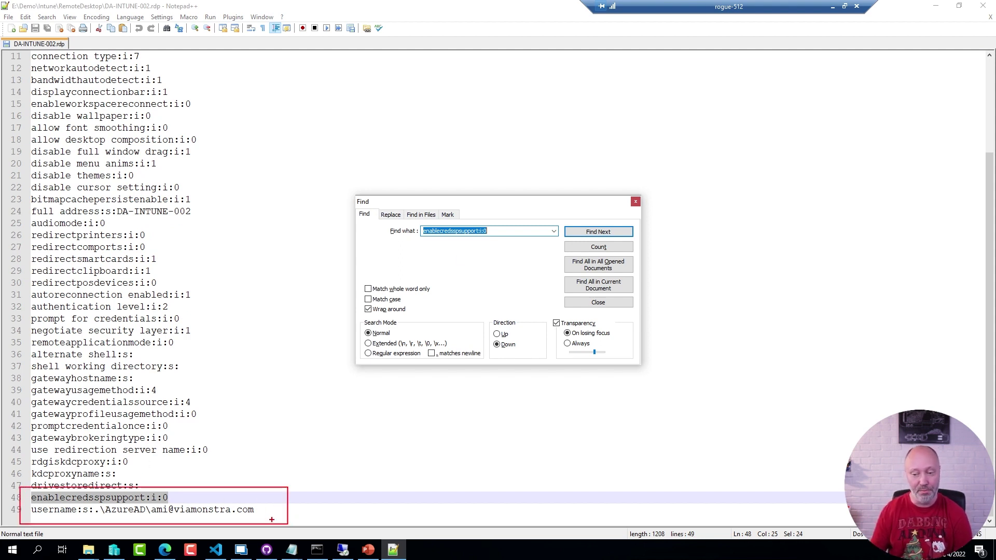
pyautogui.press('Escape')
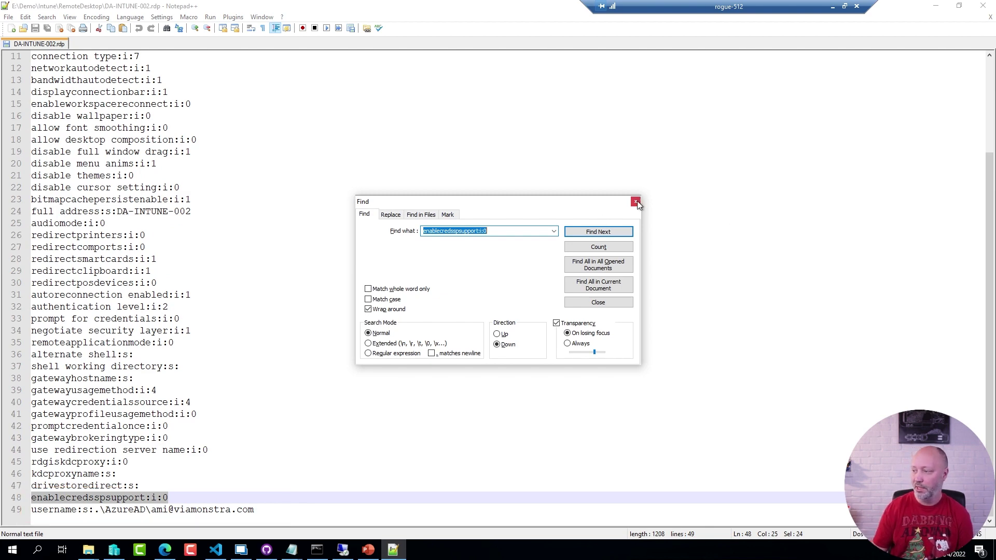
# Close Notepad++, connect with DA-INTUNE-002.rdp, maximise the session and sign in with the password.
pyautogui.click(635, 201)
pyautogui.click(982, 6)
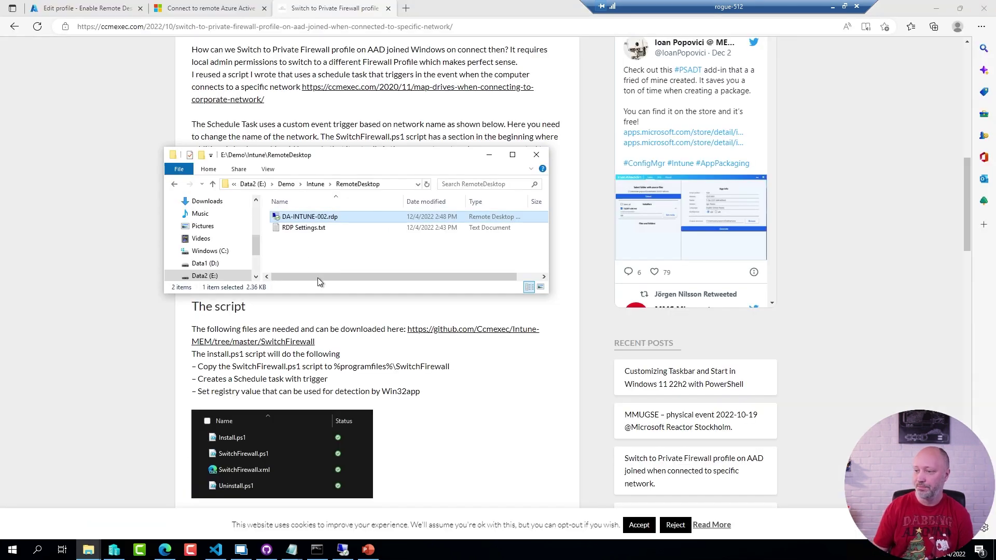
pyautogui.doubleClick(309, 220)
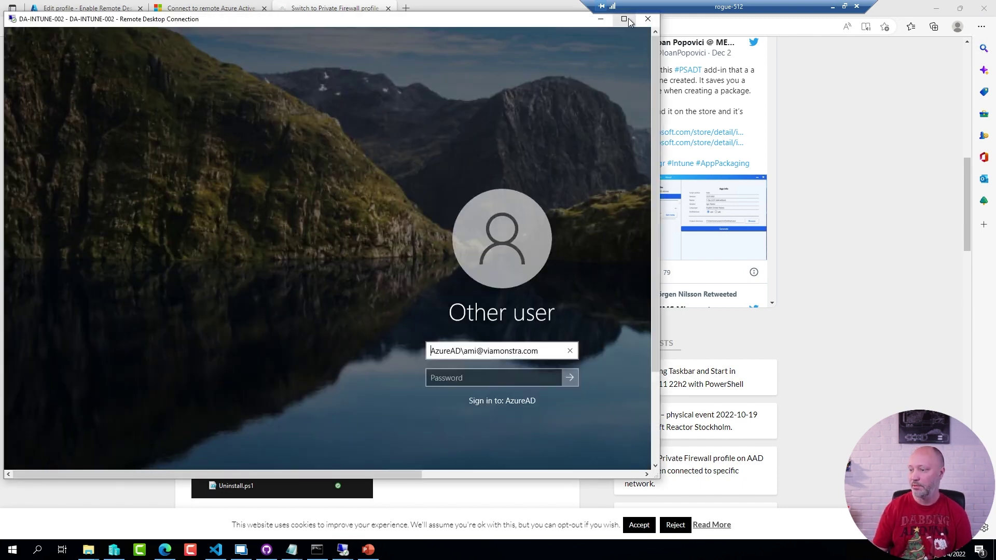
pyautogui.click(624, 18)
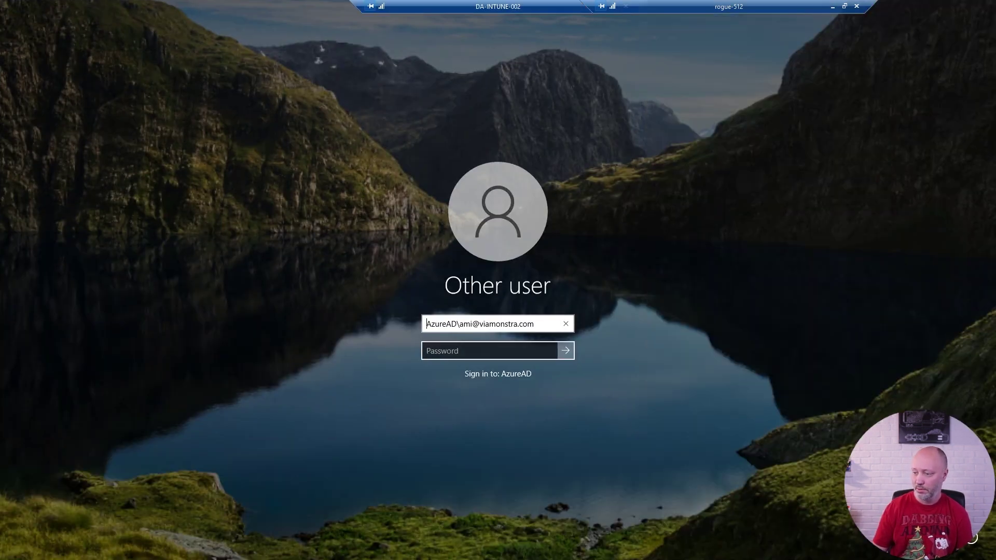
pyautogui.click(489, 351)
pyautogui.write('•••••••••')
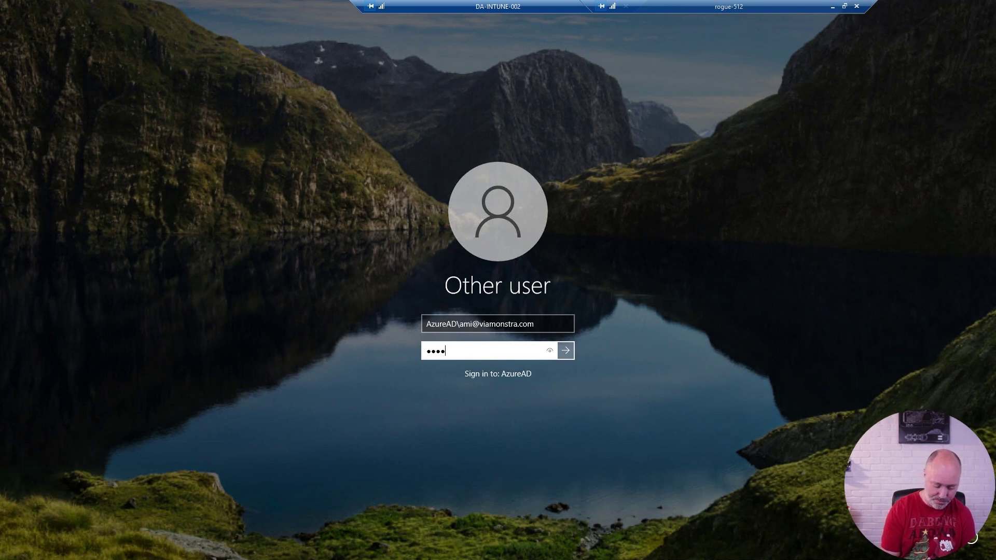
pyautogui.write('•••')
pyautogui.press('Return')
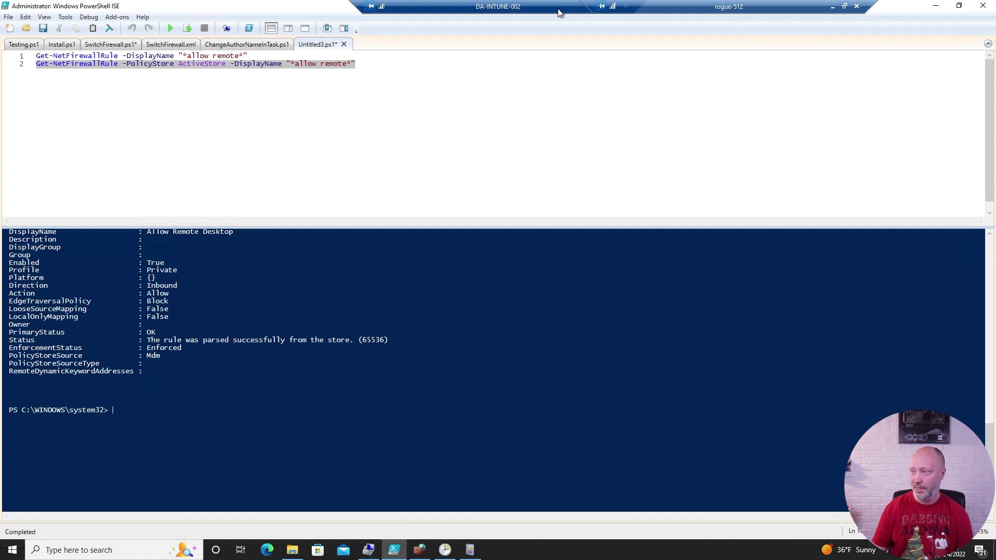
# Disconnect from the DA-INTUNE-002 session via the connection bar and confirm.
pyautogui.moveTo(555, 8); pyautogui.dragTo(411, 6)
pyautogui.click(478, 6)
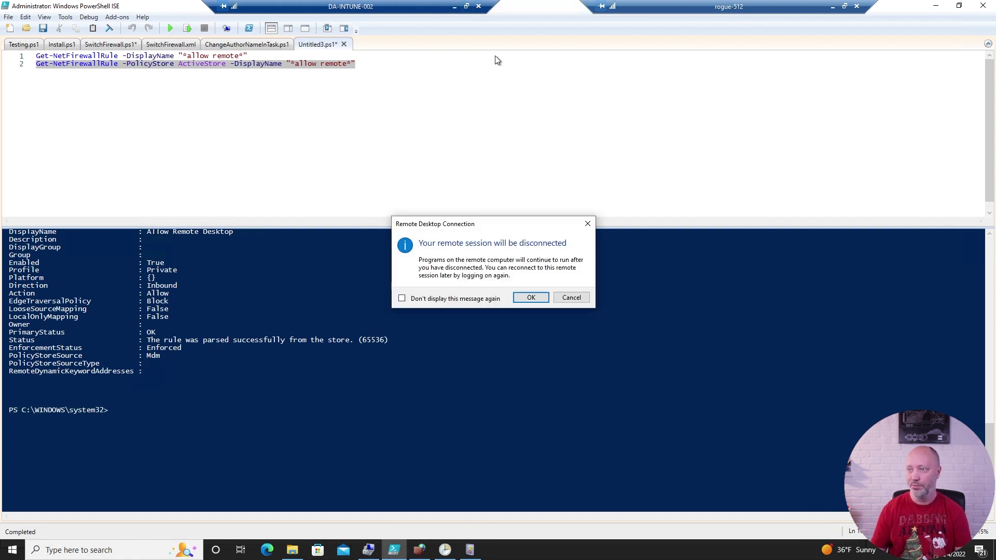
pyautogui.click(532, 302)
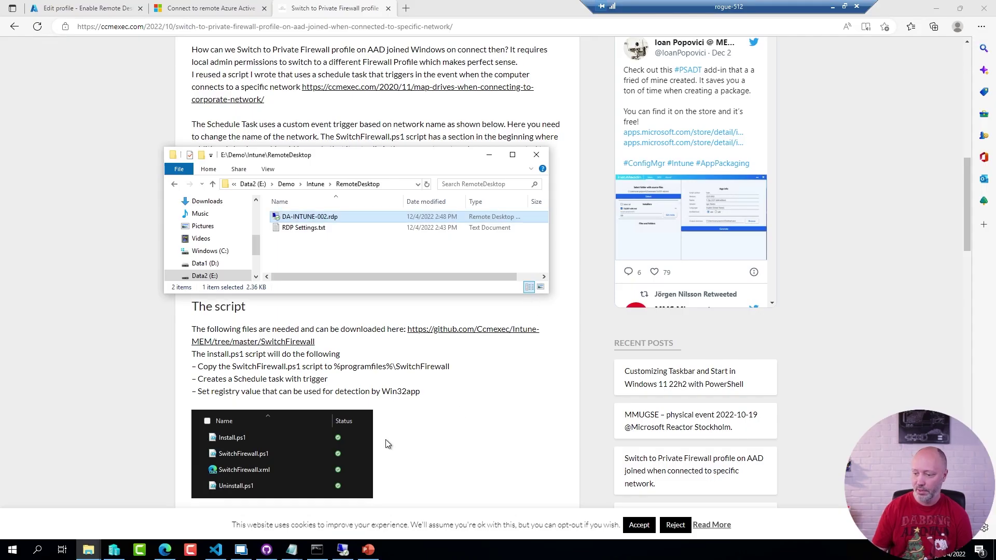
# In Remote Desktop Manager, view and close Help > About, then dismiss the Intune Clients folder menu.
pyautogui.click(240, 550)
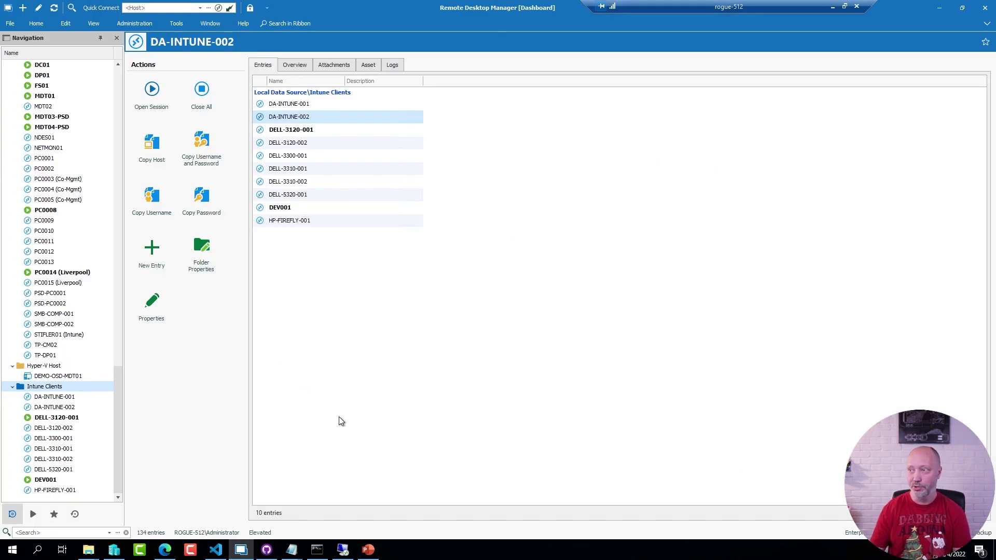
pyautogui.click(238, 26)
pyautogui.click(346, 61)
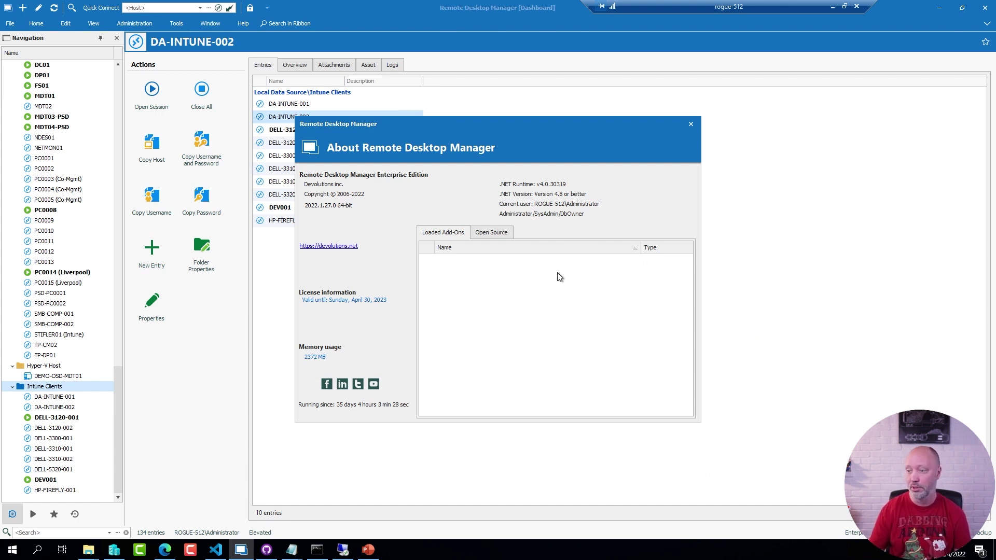
pyautogui.click(690, 124)
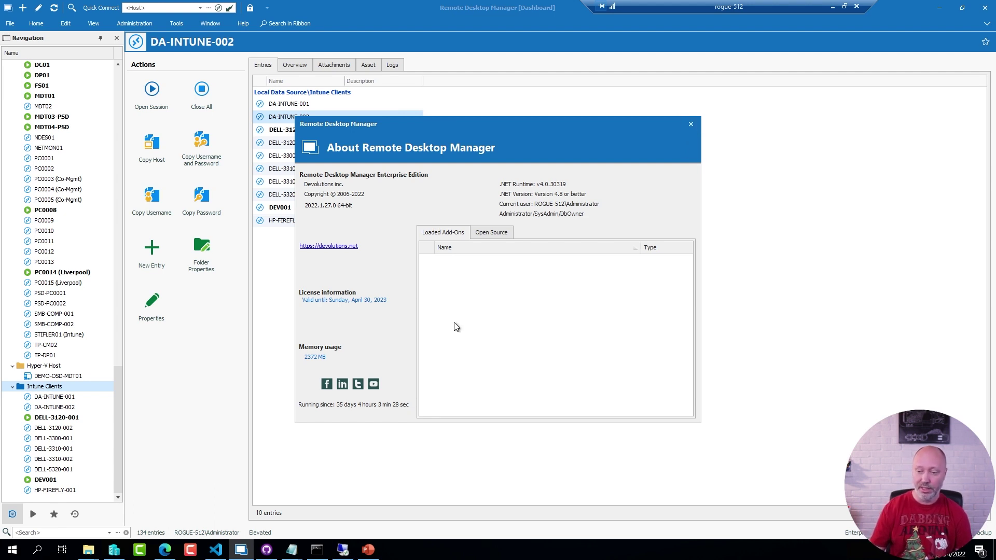
pyautogui.rightClick(57, 389)
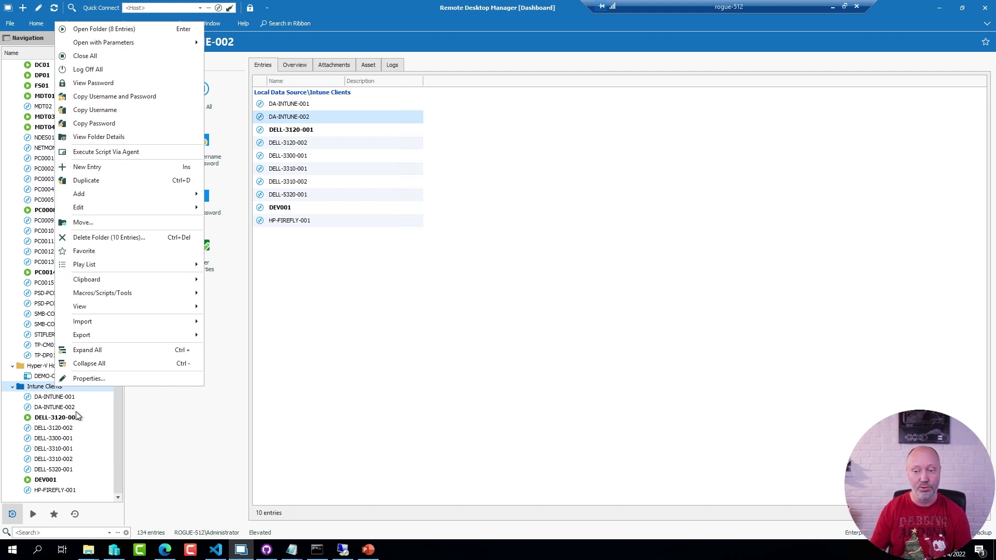
pyautogui.click(120, 446)
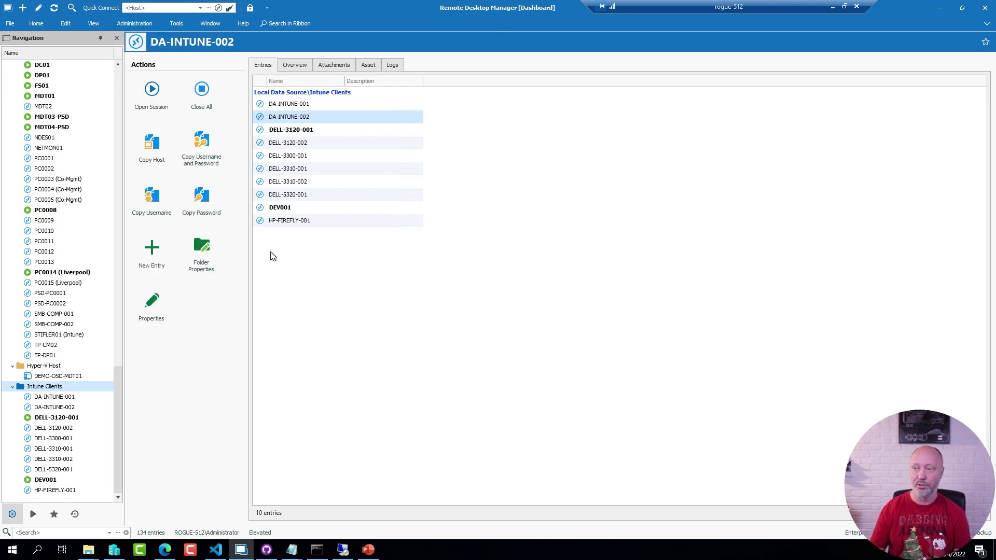
# Start importing sessions into Intune Clients from an RDP Configuration (.rdp) file.
pyautogui.rightClick(44, 389)
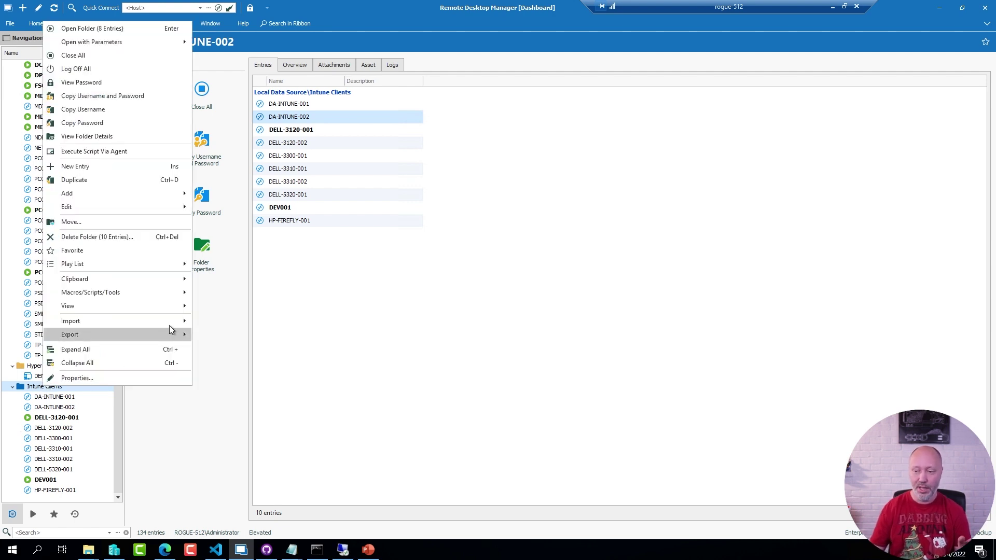
pyautogui.moveTo(176, 324)
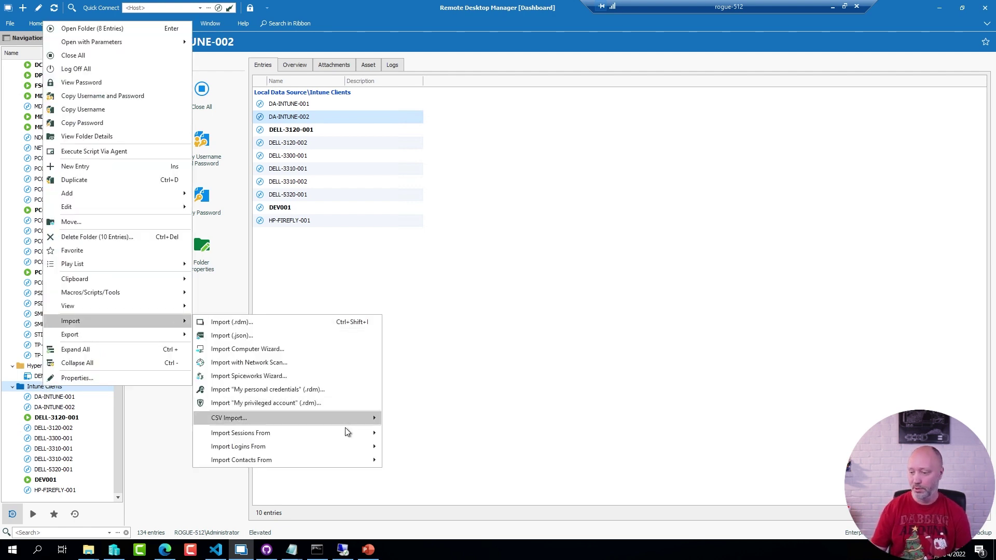
pyautogui.moveTo(346, 431)
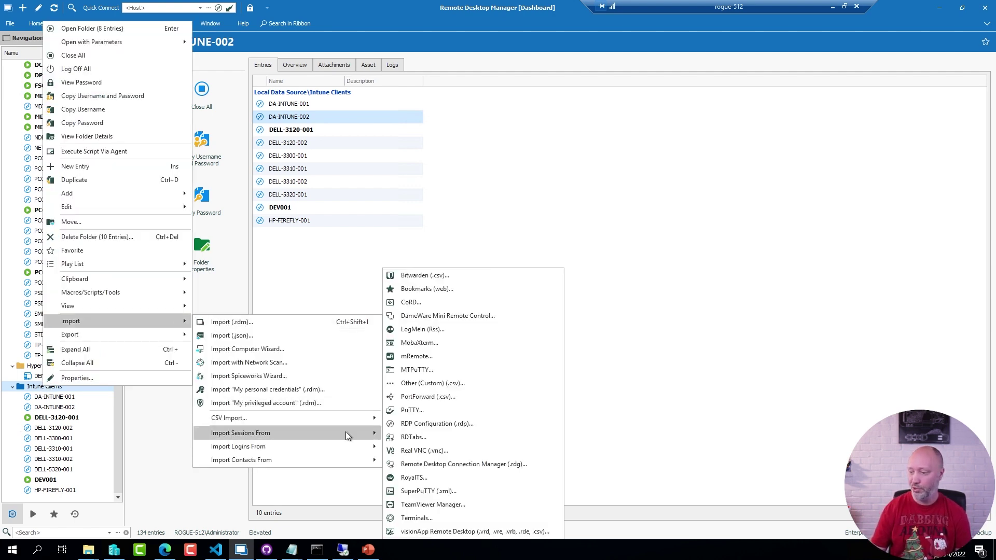
pyautogui.click(459, 425)
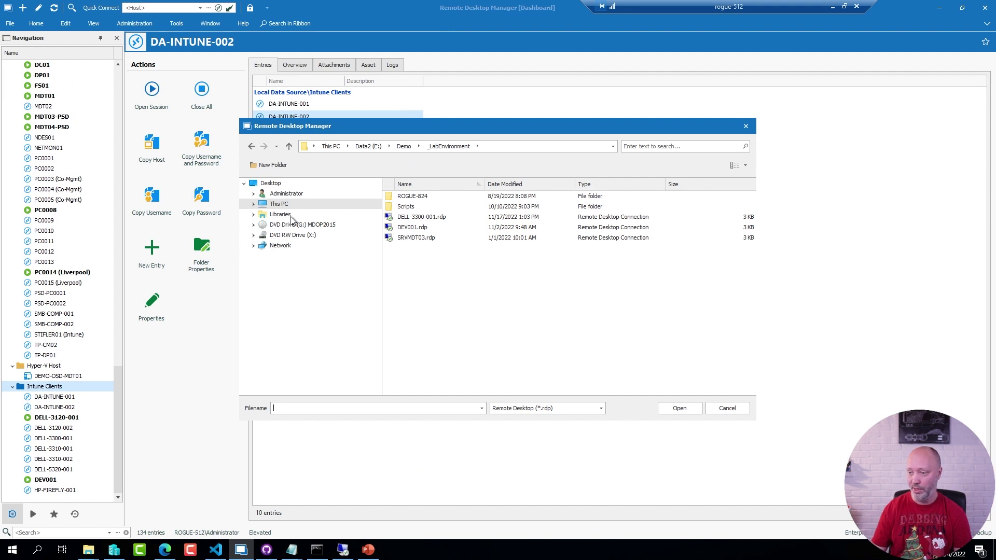
# Browse the file picker to Demo\Intune\RemoteDesktop.
pyautogui.click(404, 146)
pyautogui.click(418, 280)
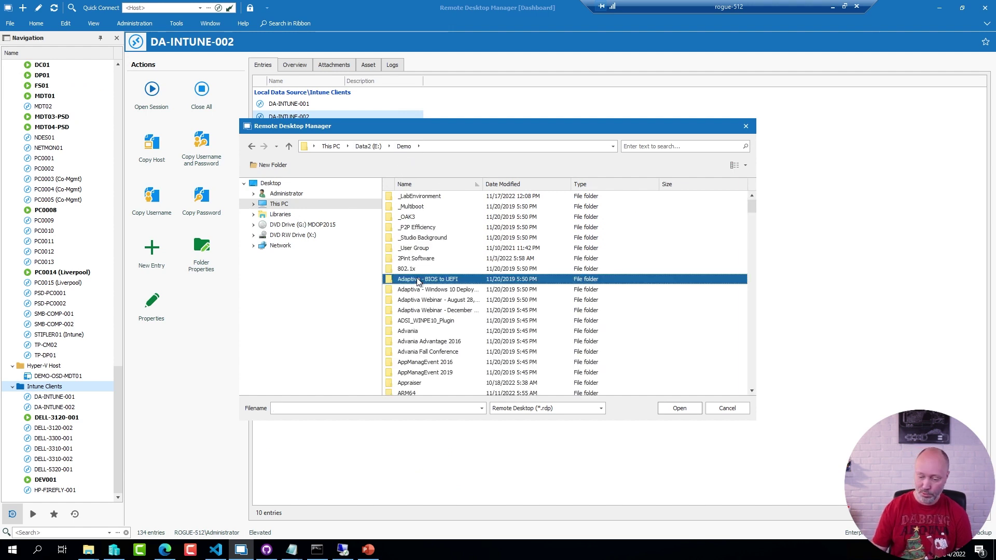
pyautogui.write('internet')
pyautogui.press('Return')
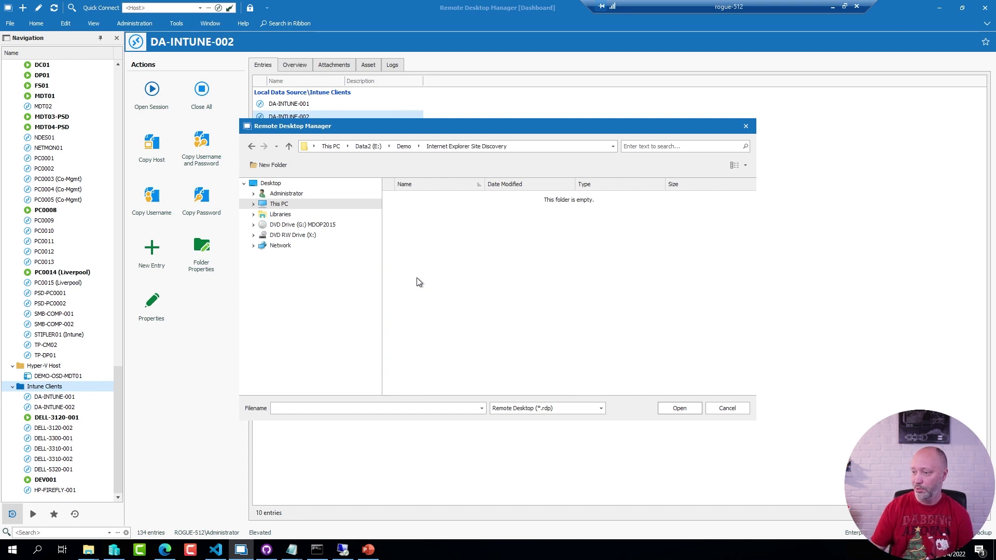
pyautogui.click(404, 146)
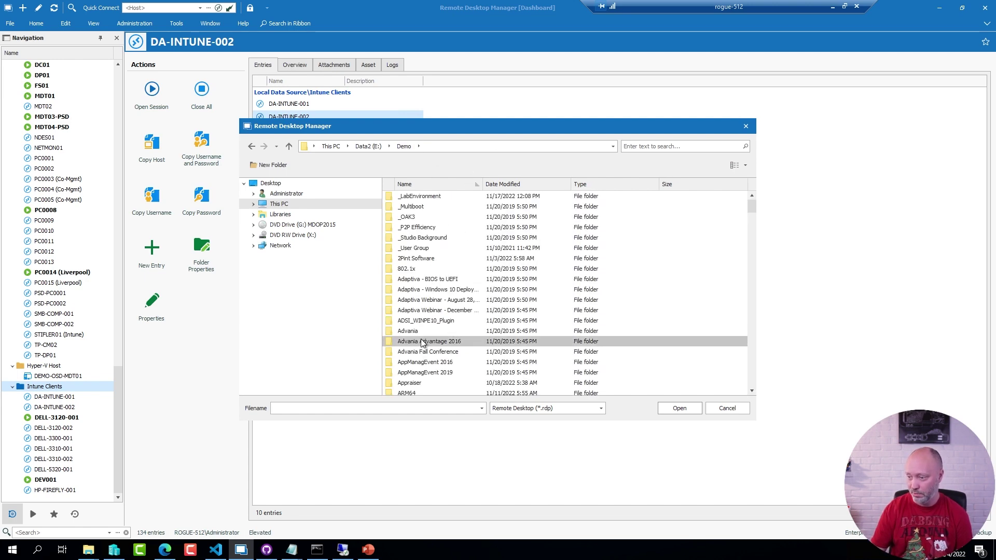
pyautogui.scroll(-2, 422, 345)
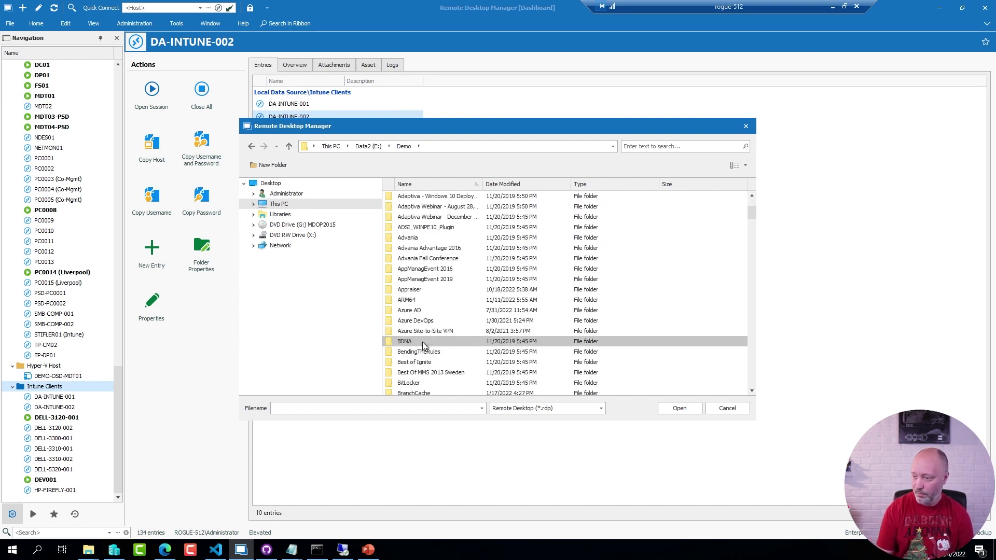
pyautogui.scroll(-1, 423, 345)
pyautogui.click(404, 345)
pyautogui.write('i')
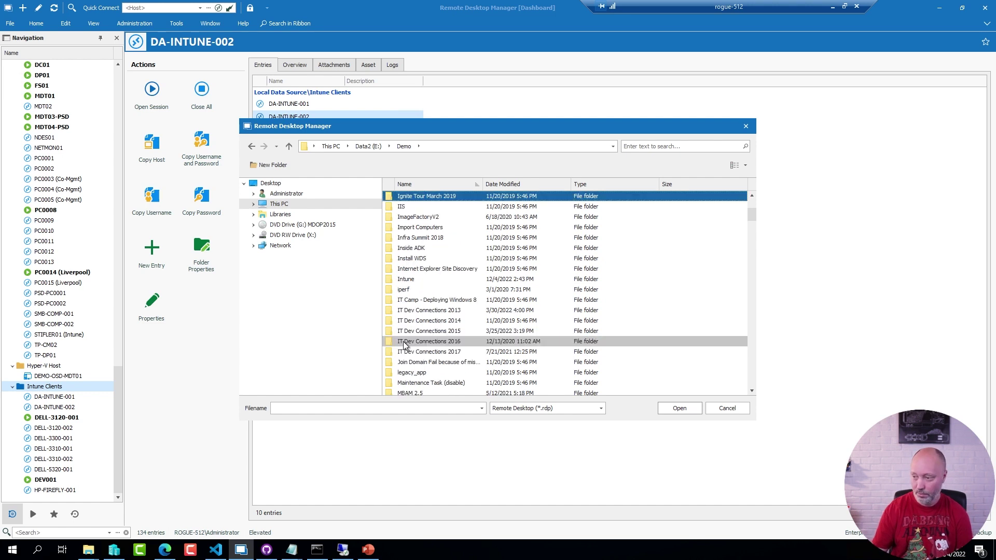
pyautogui.doubleClick(407, 279)
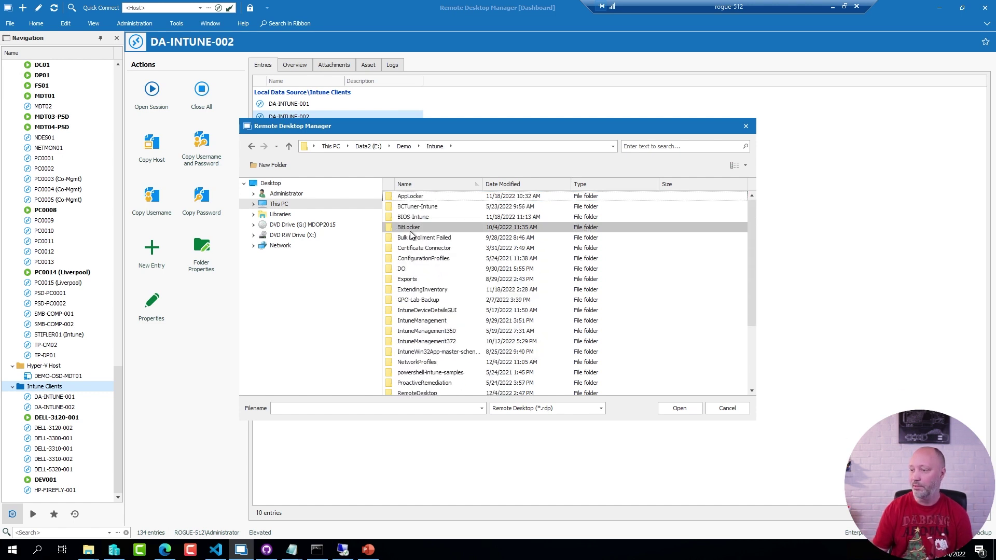
pyautogui.doubleClick(418, 390)
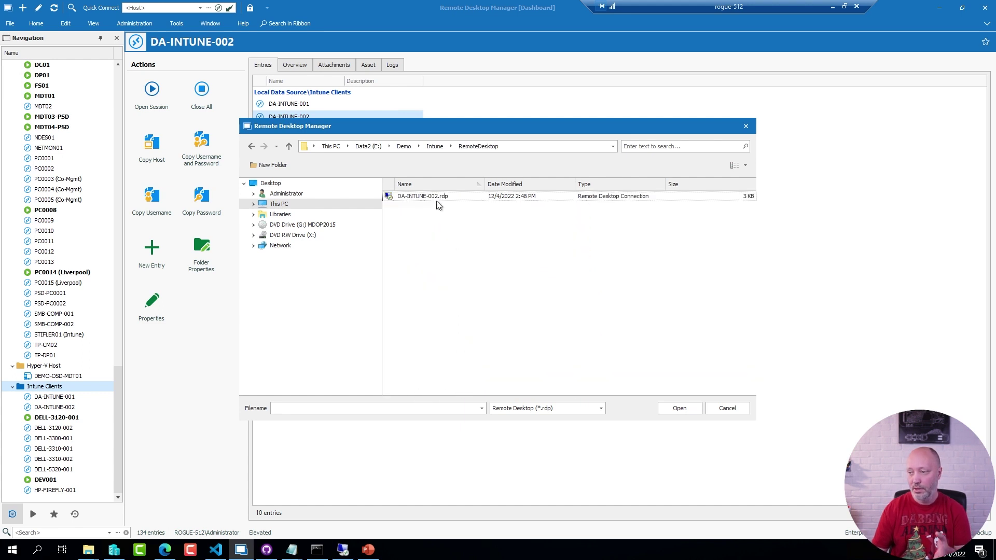
# Cancel the import and launch a session to the existing DA-INTUNE-002 entry.
pyautogui.click(725, 408)
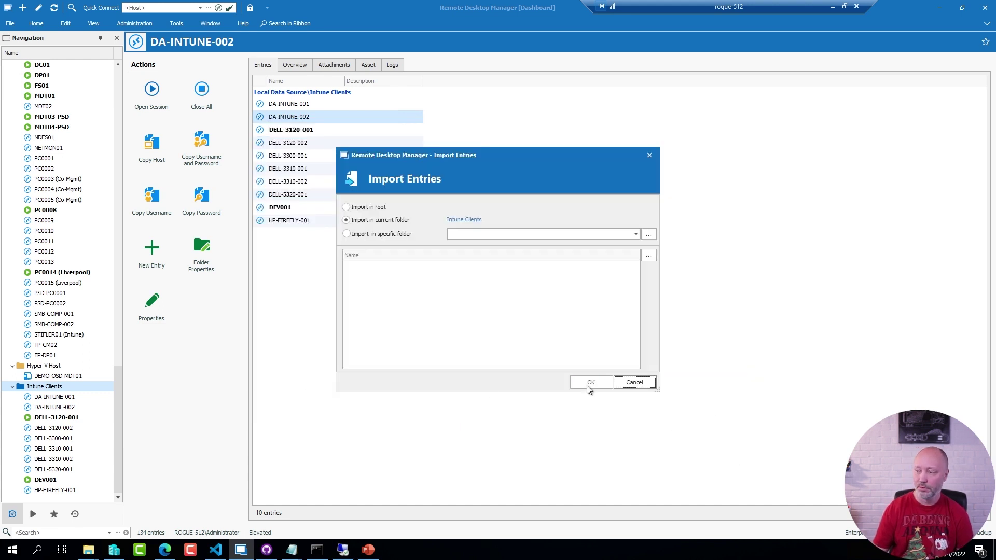
pyautogui.click(633, 382)
pyautogui.click(57, 407)
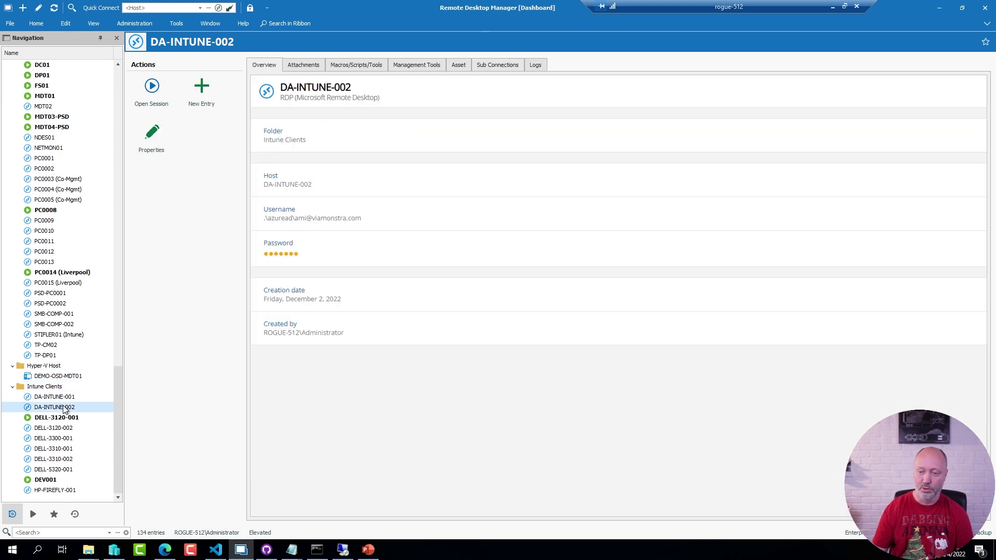
pyautogui.doubleClick(65, 410)
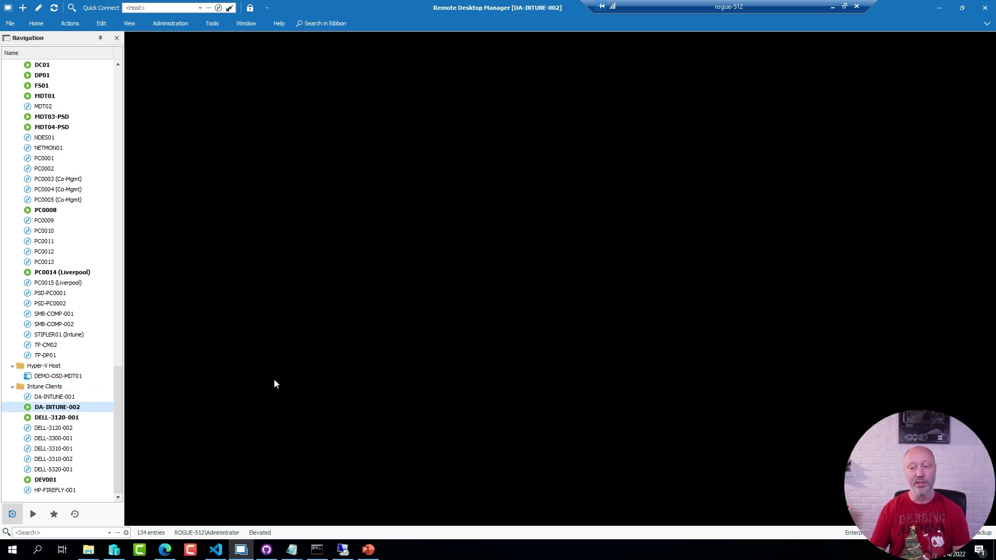